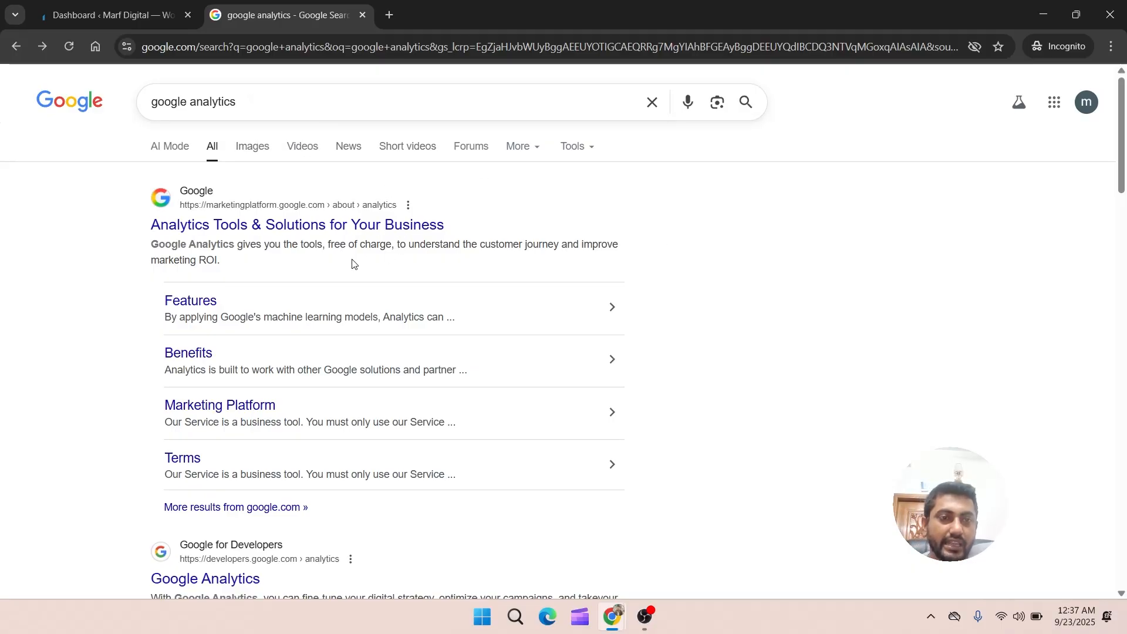
# - Open the Google Analytics site from the search results and start setting up a new Analytics account
pyautogui.click(251, 226)
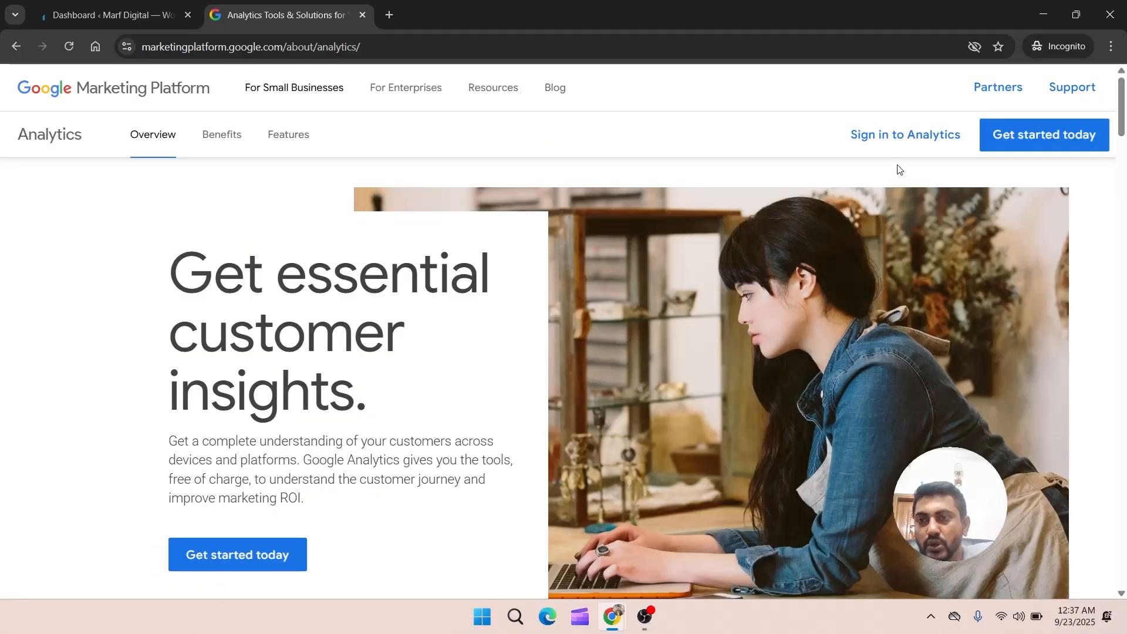
pyautogui.click(1037, 142)
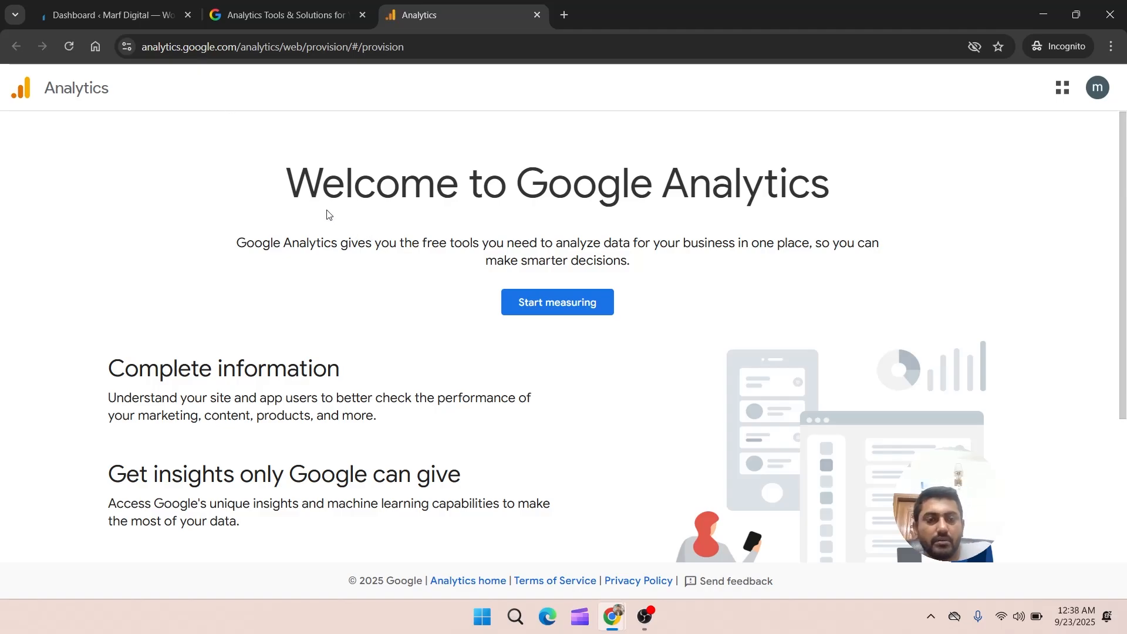
pyautogui.scroll(-3, 399, 209)
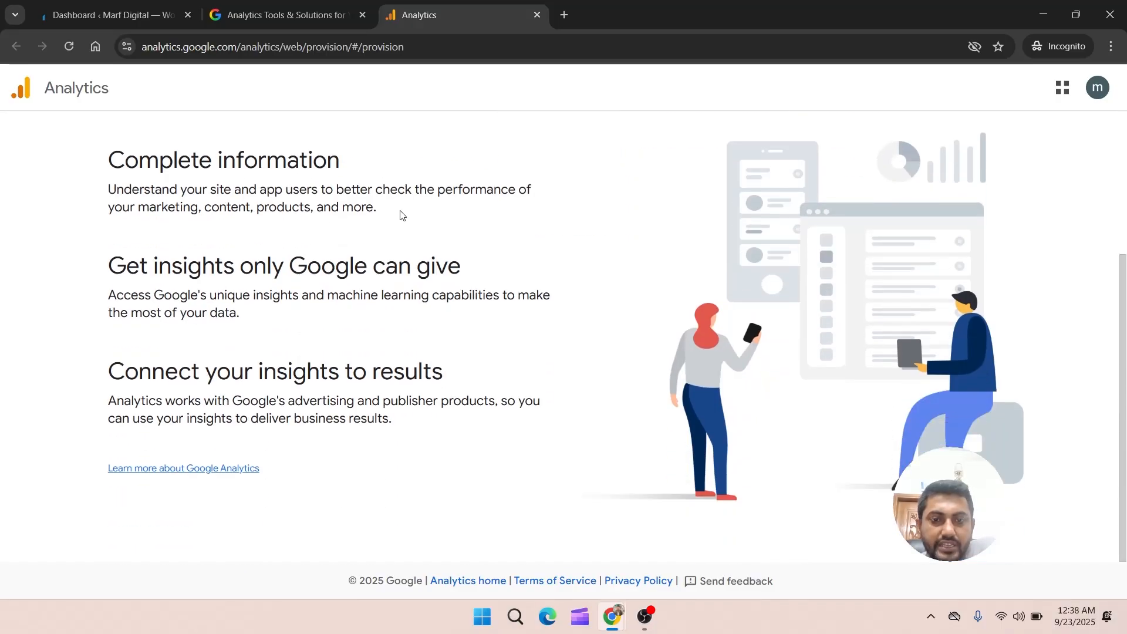
pyautogui.scroll(3, 399, 212)
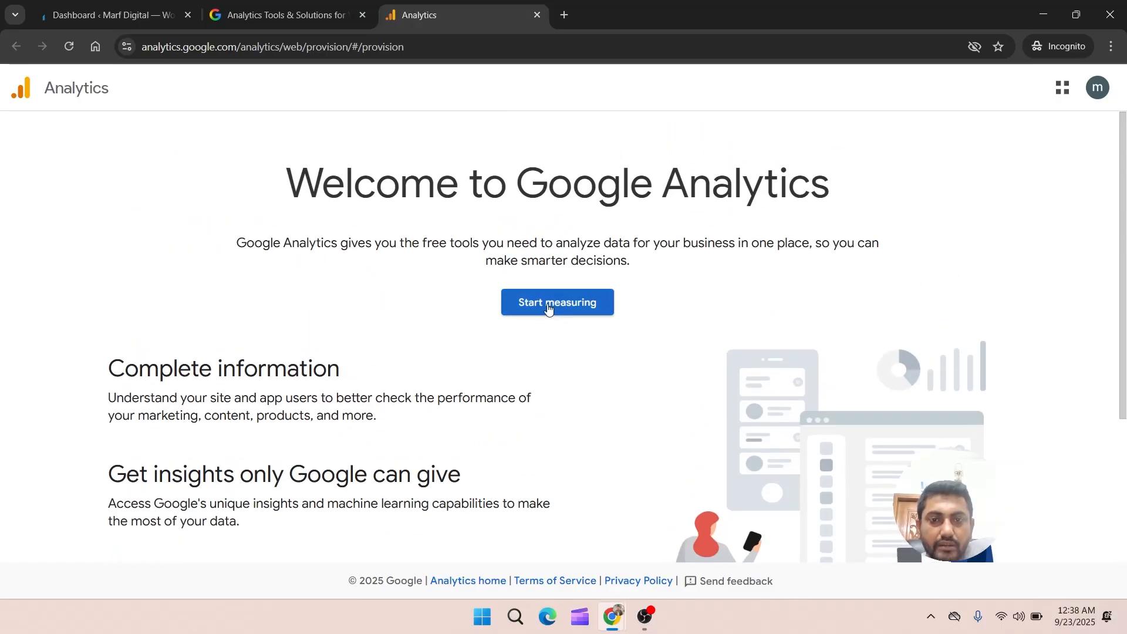
pyautogui.click(546, 306)
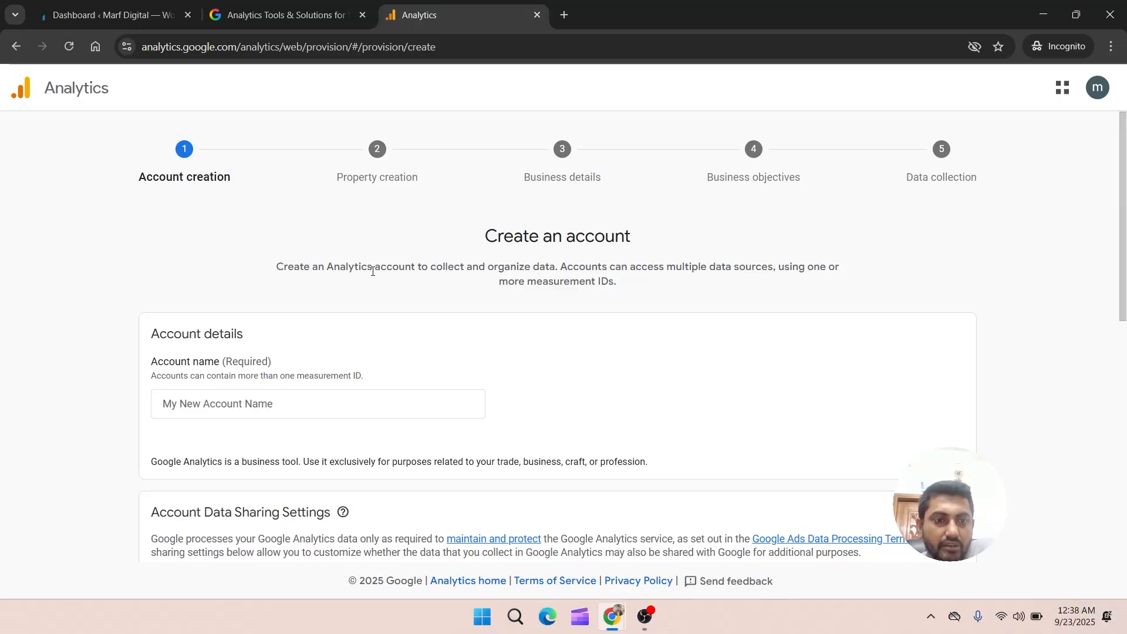
# - Name the new Analytics account "test _analytics"
pyautogui.scroll(-1, 372, 271)
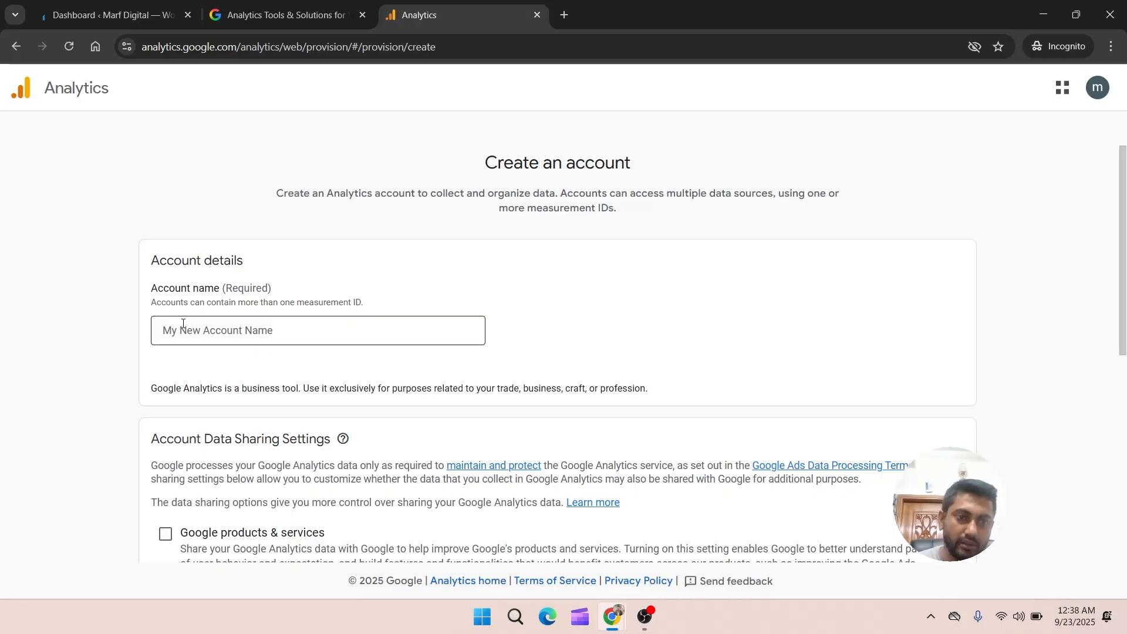
pyautogui.click(183, 323)
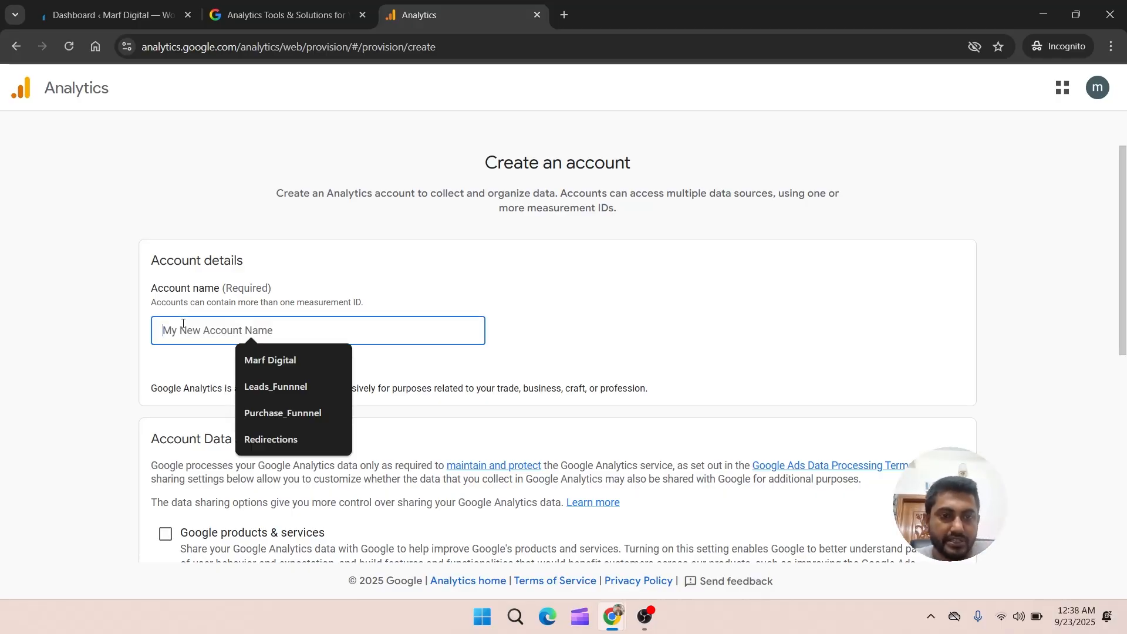
pyautogui.write('test')
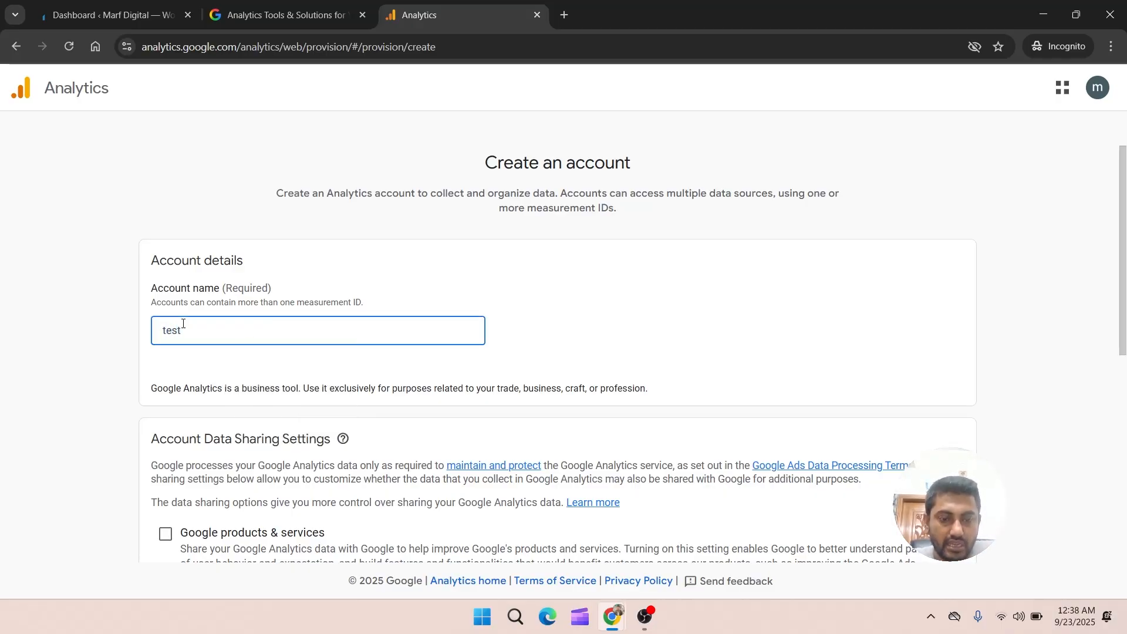
pyautogui.write('_ana')
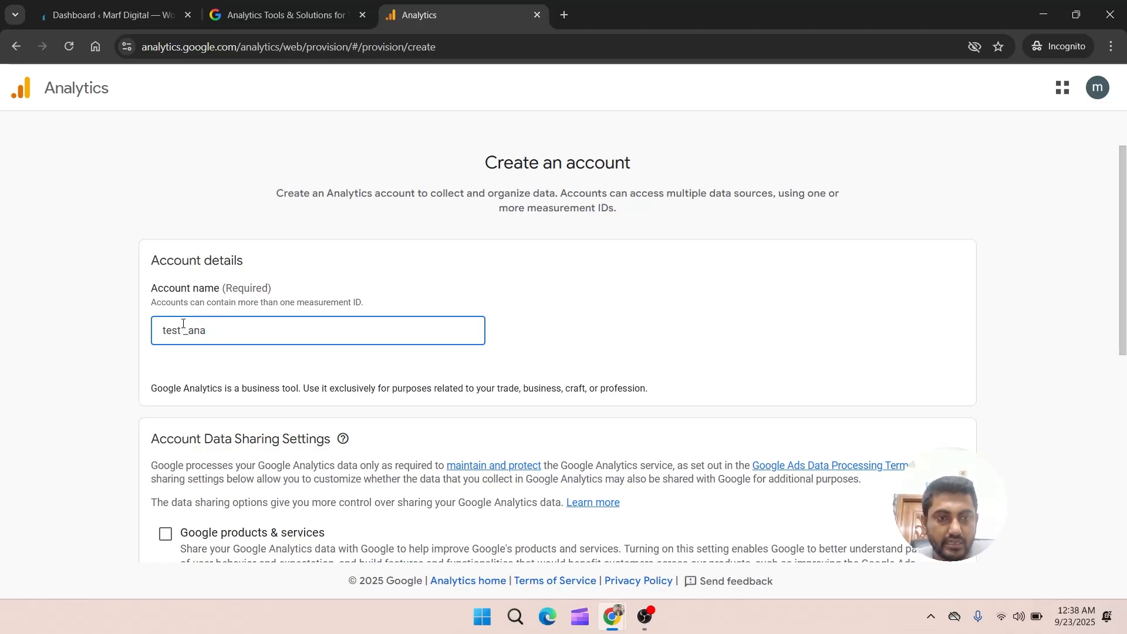
pyautogui.write('lytics')
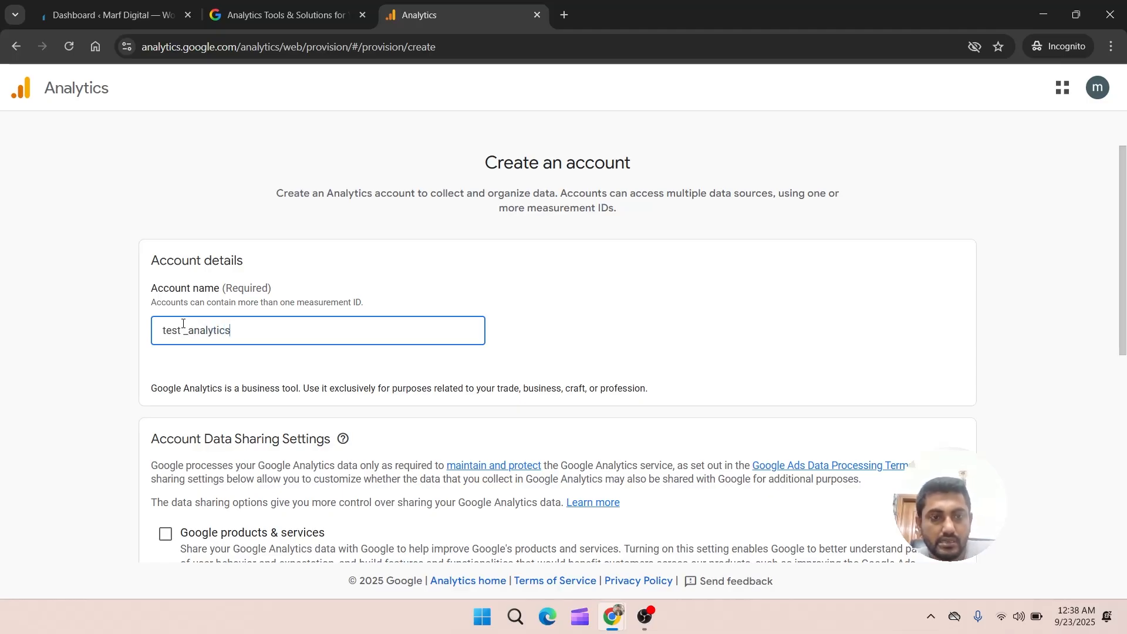
# - Enable data sharing for Google products & services, review the other sharing options, and proceed to property creation
pyautogui.scroll(-3, 358, 328)
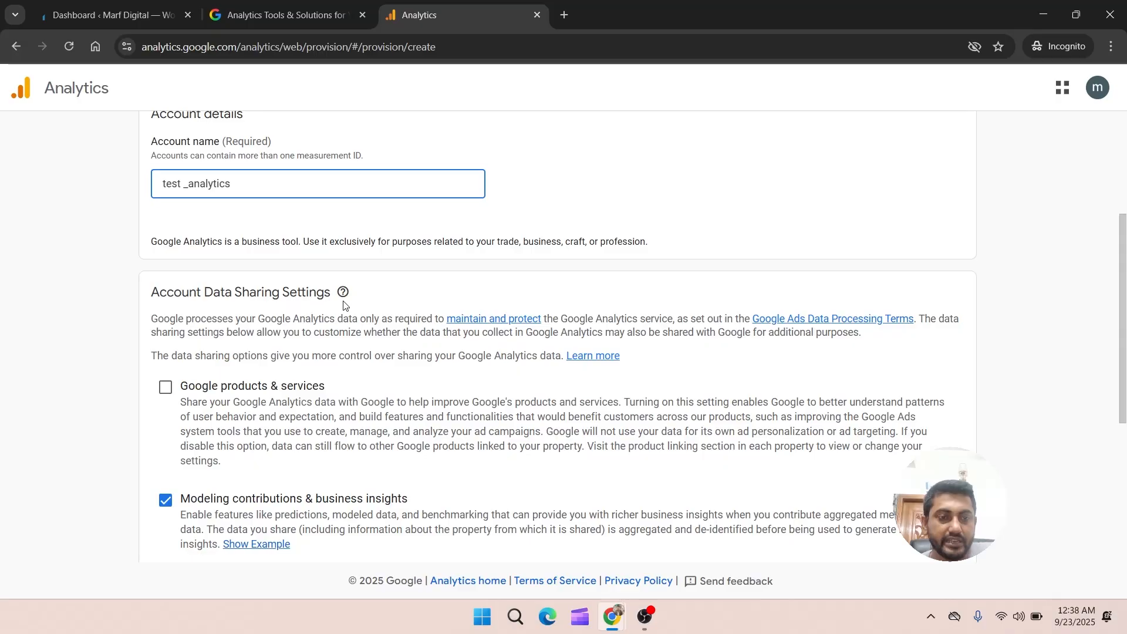
pyautogui.click(165, 387)
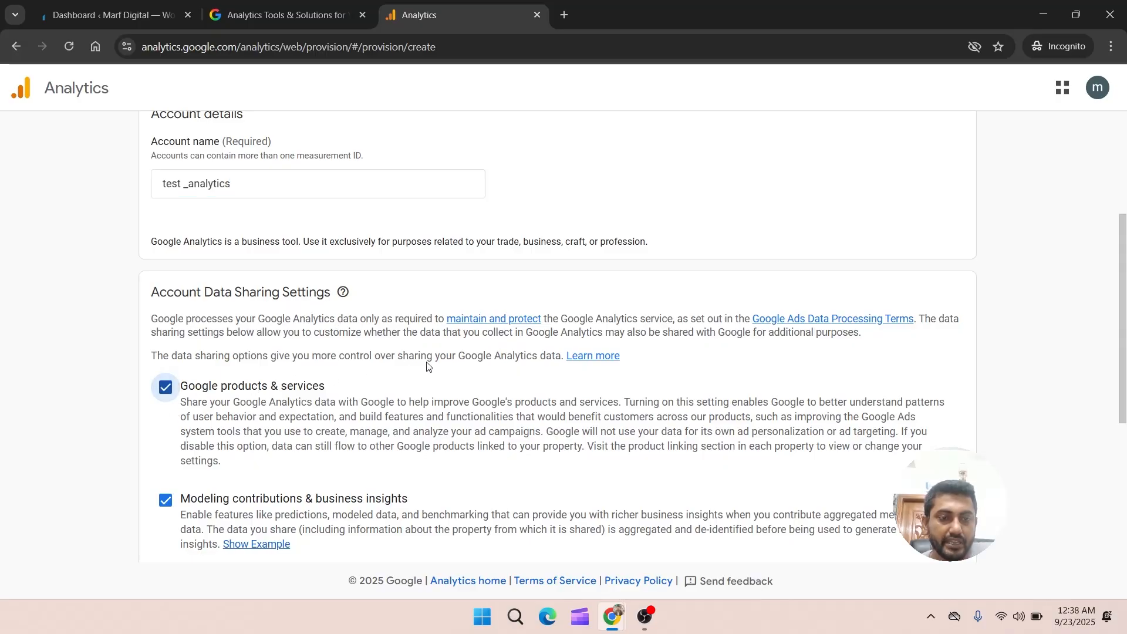
pyautogui.scroll(-1, 428, 367)
pyautogui.scroll(-3, 428, 371)
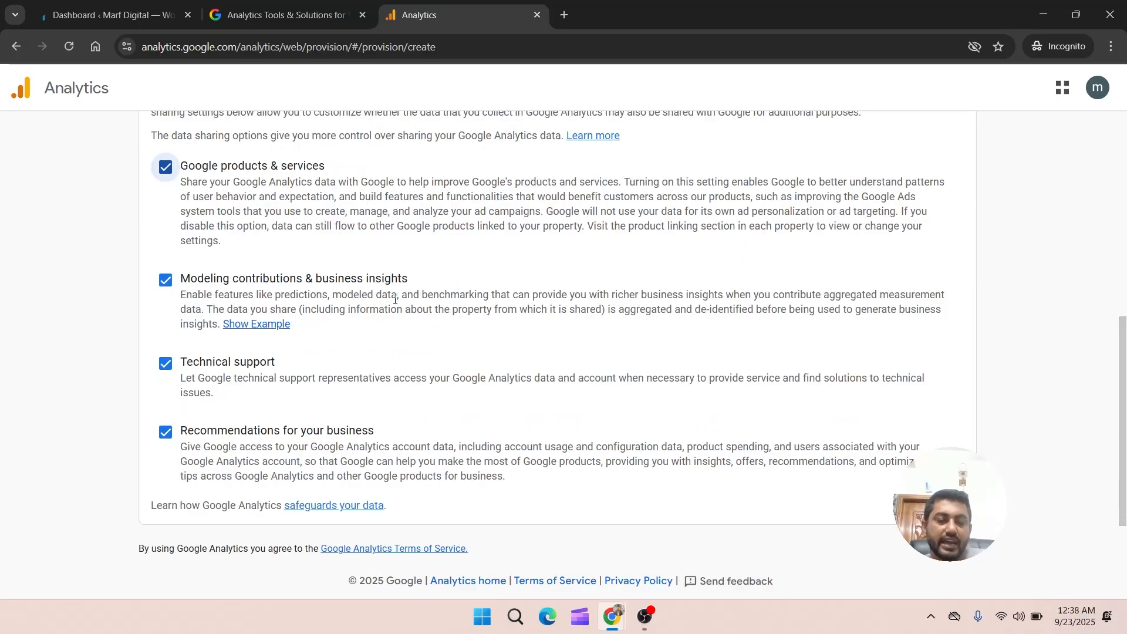
pyautogui.scroll(-1, 378, 322)
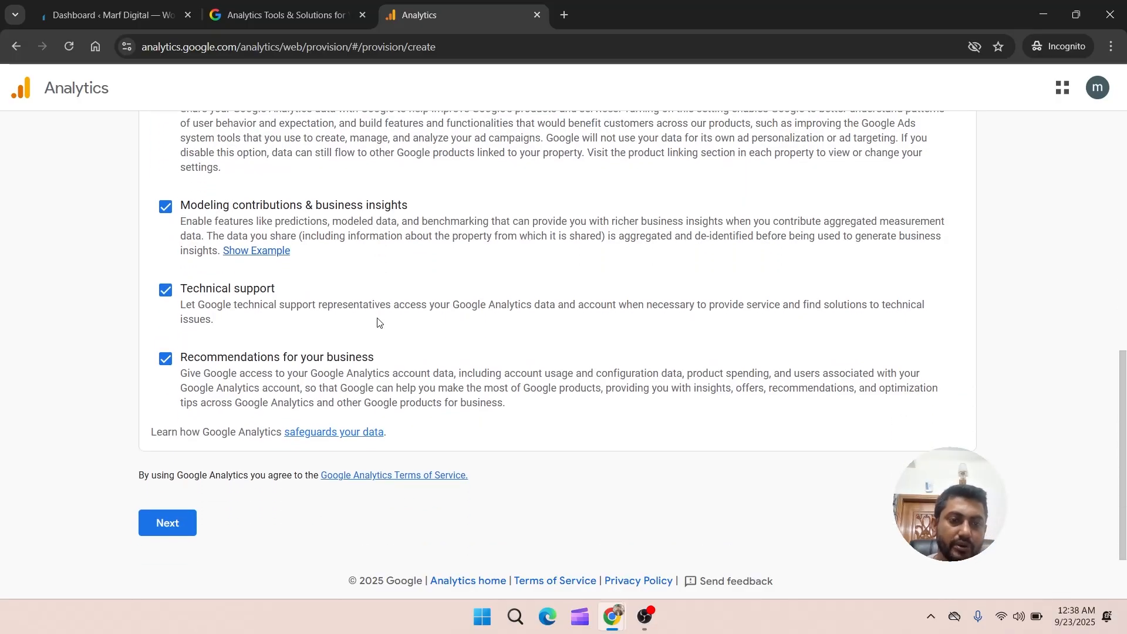
pyautogui.scroll(1, 378, 323)
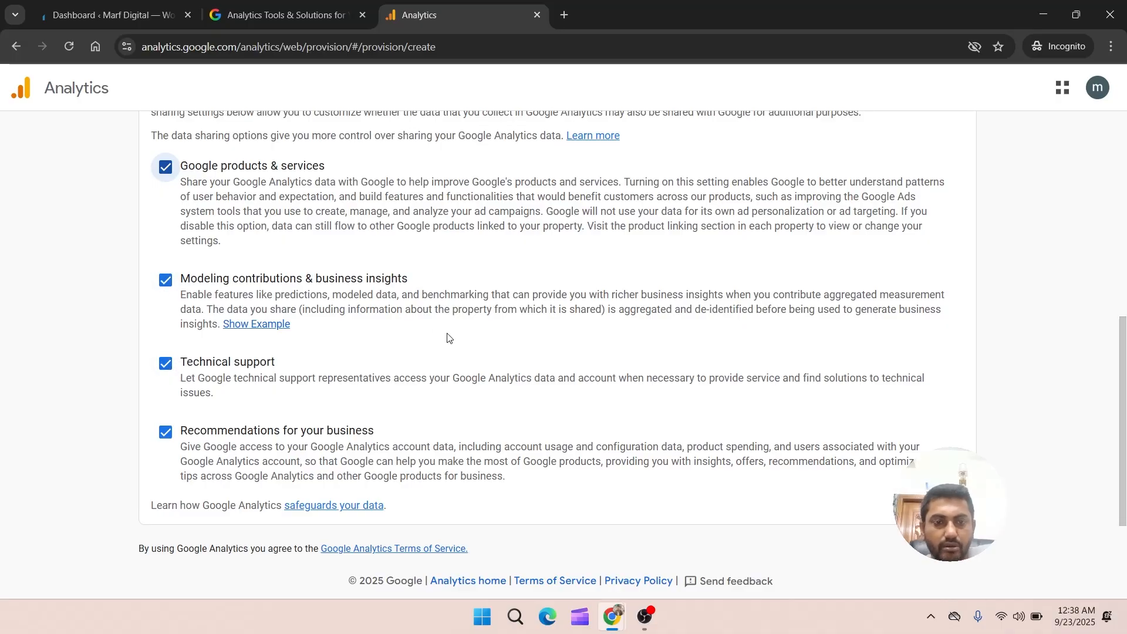
pyautogui.scroll(-2, 441, 341)
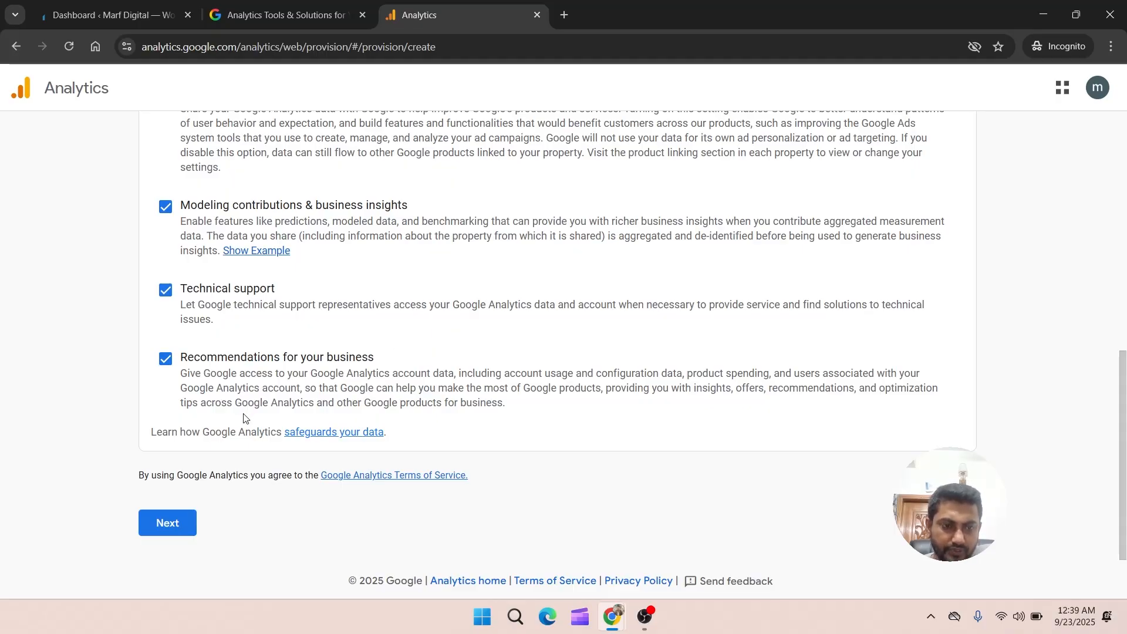
pyautogui.click(163, 527)
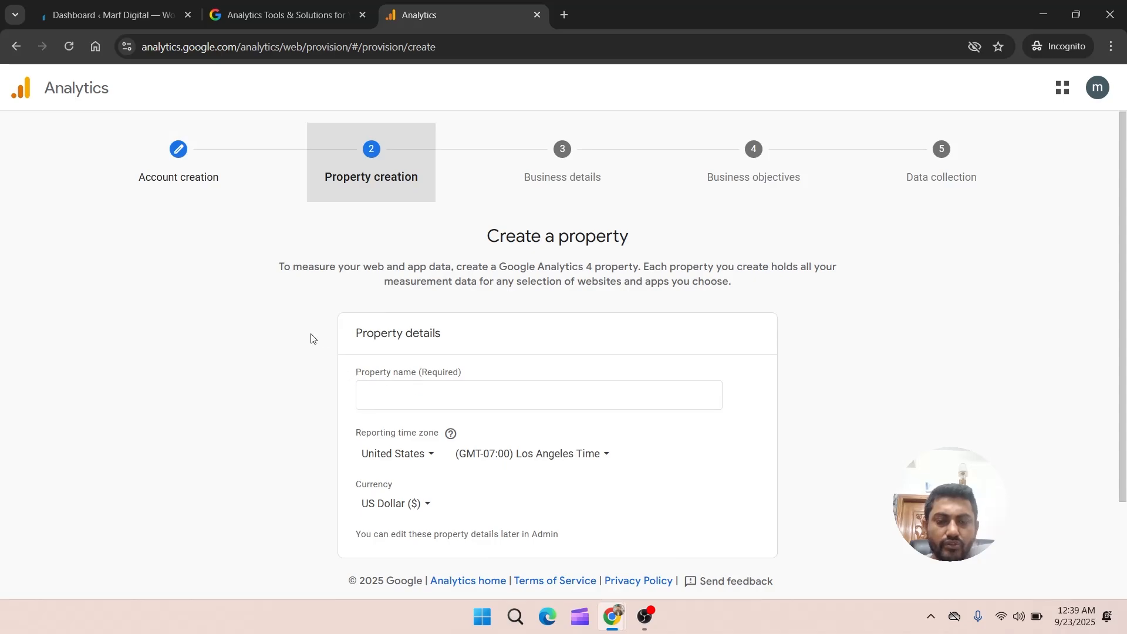
# - Name the property "test_property" and continue to the business details with the default time zone and currency
pyautogui.click(376, 397)
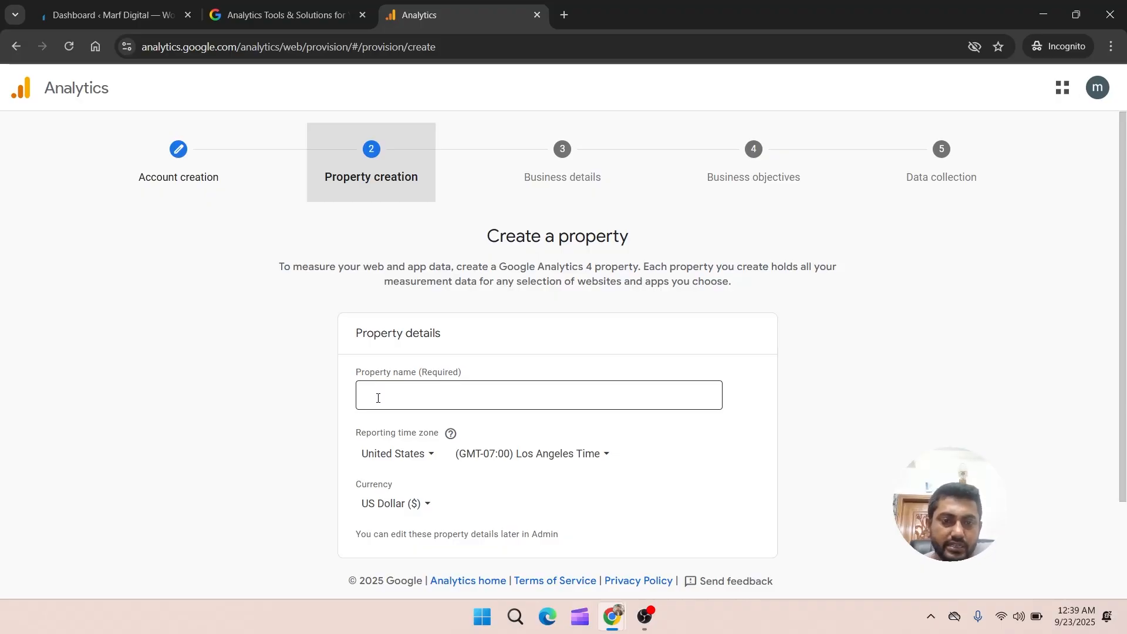
pyautogui.click(378, 398)
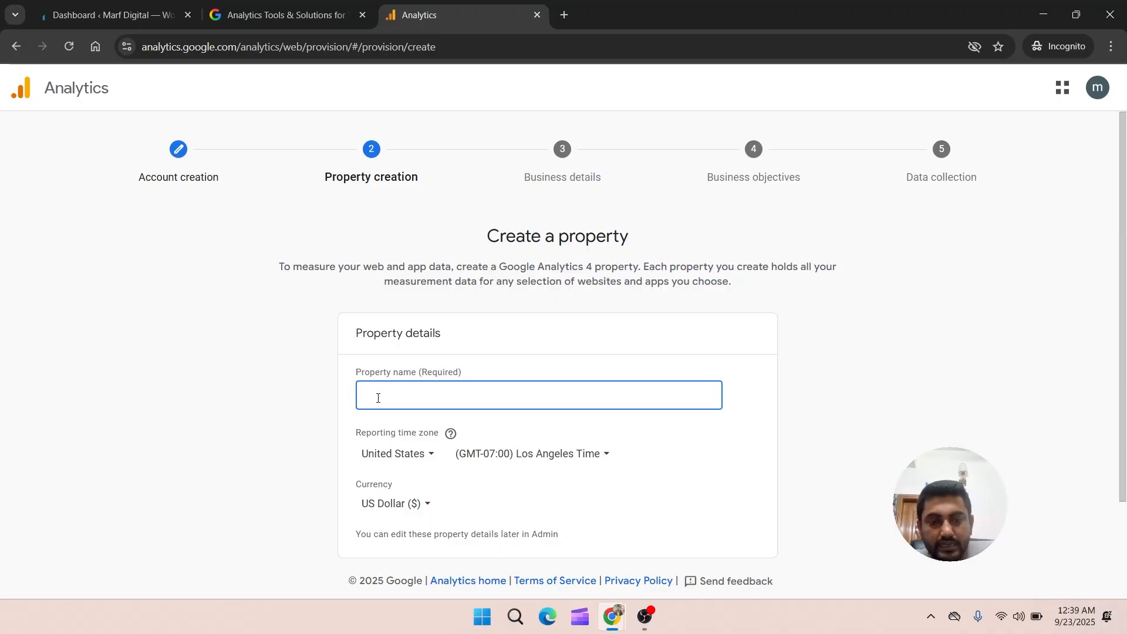
pyautogui.write('test_p')
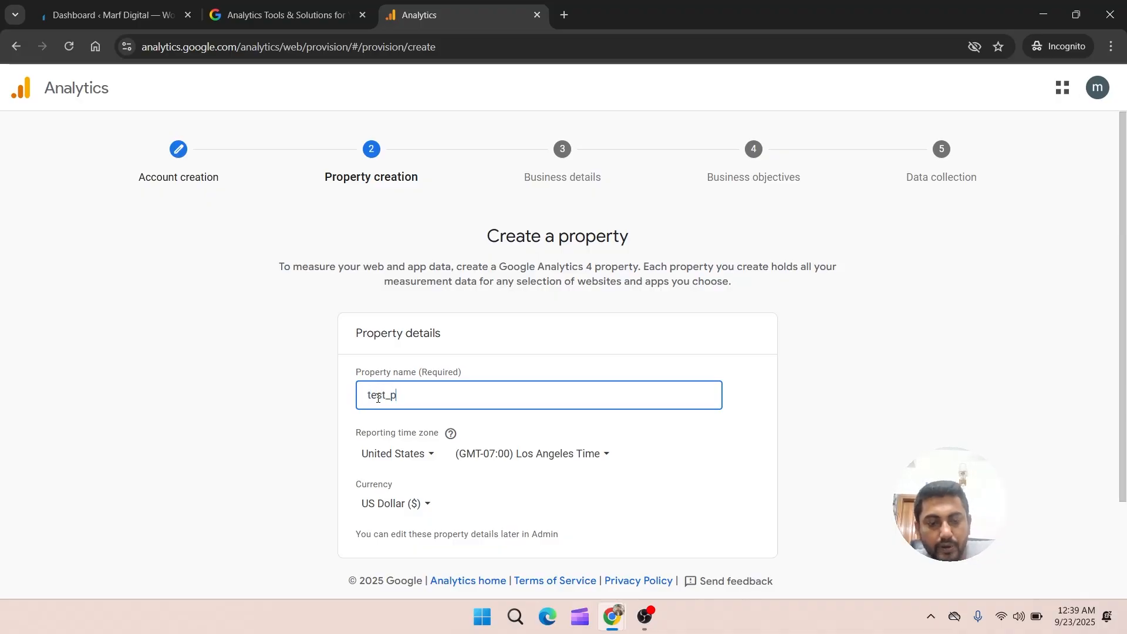
pyautogui.write('roperty')
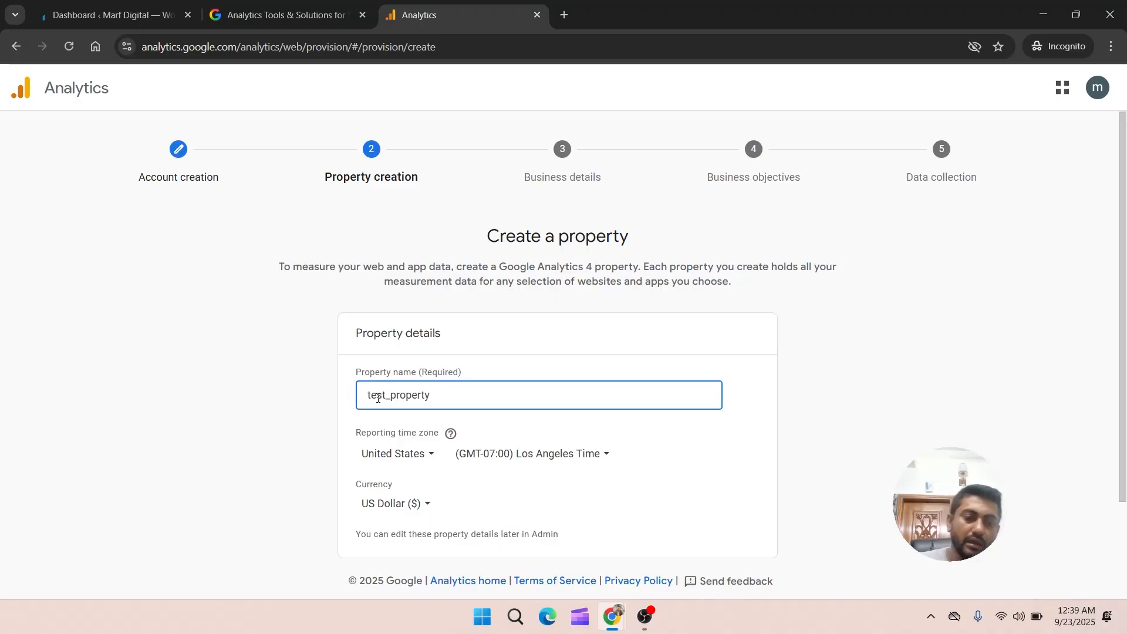
pyautogui.scroll(-2, 562, 435)
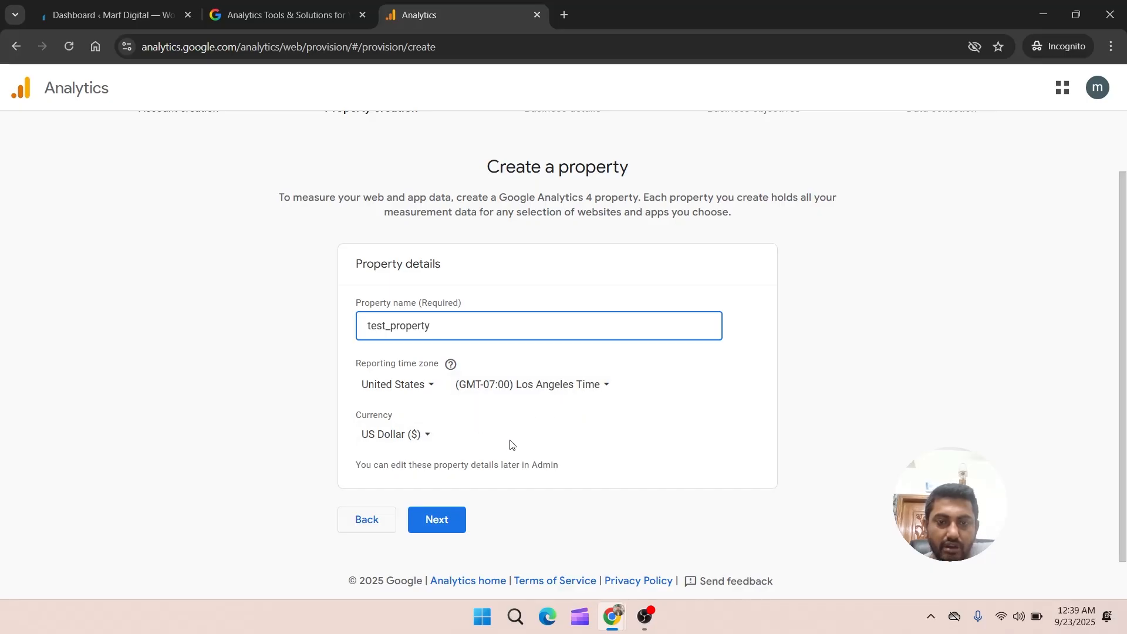
pyautogui.click(445, 521)
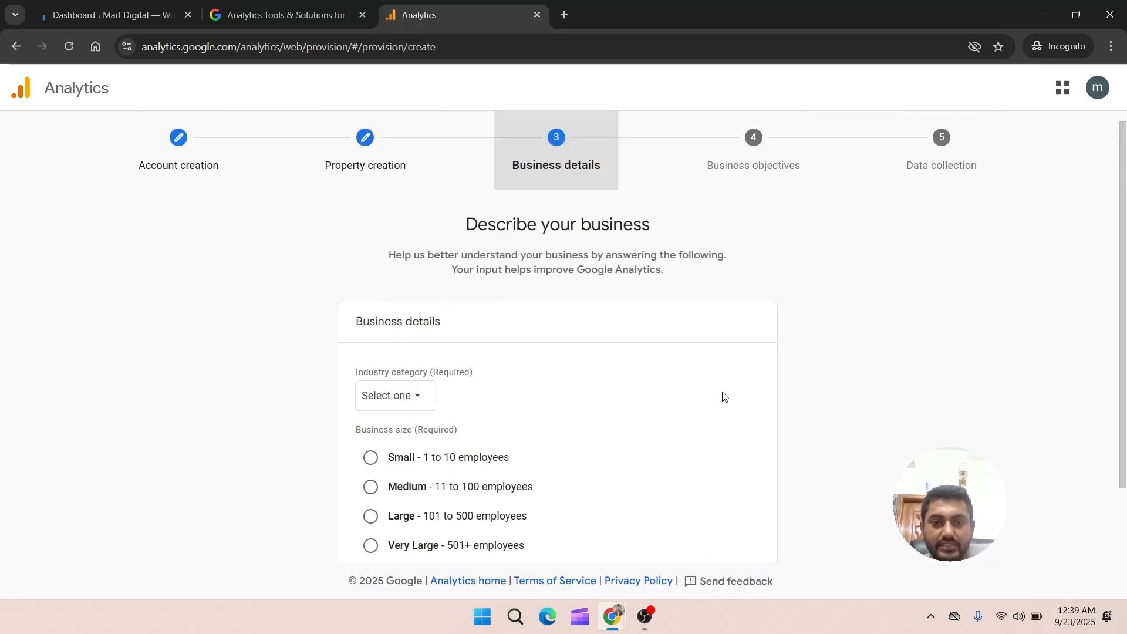
# - Set the business's industry category to Jobs & Education
pyautogui.scroll(-2, 667, 374)
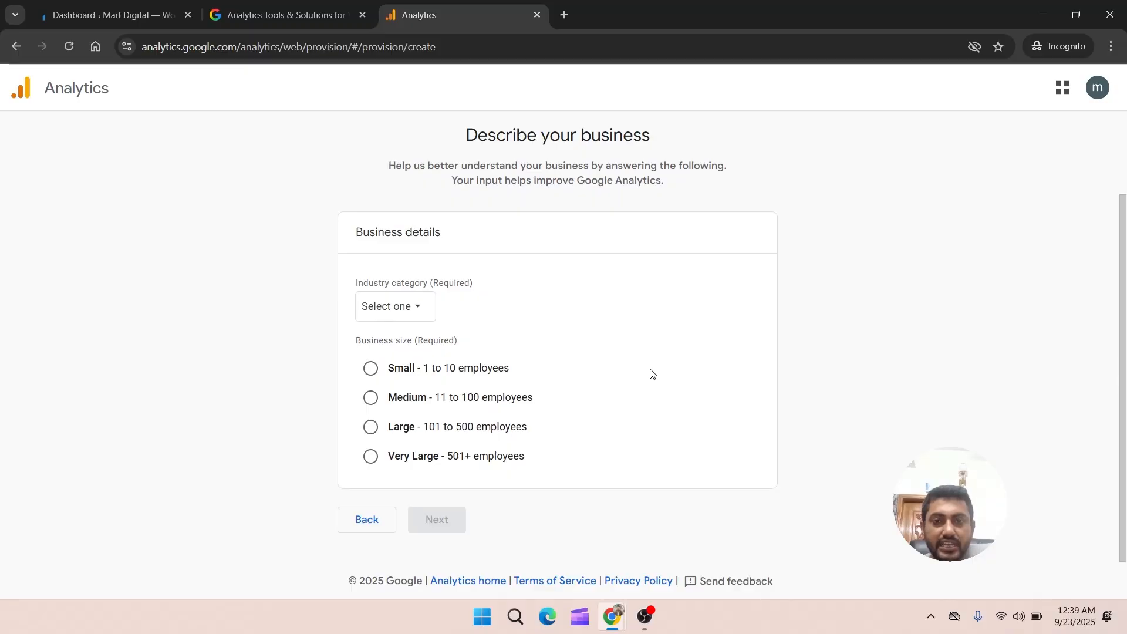
pyautogui.scroll(2, 650, 373)
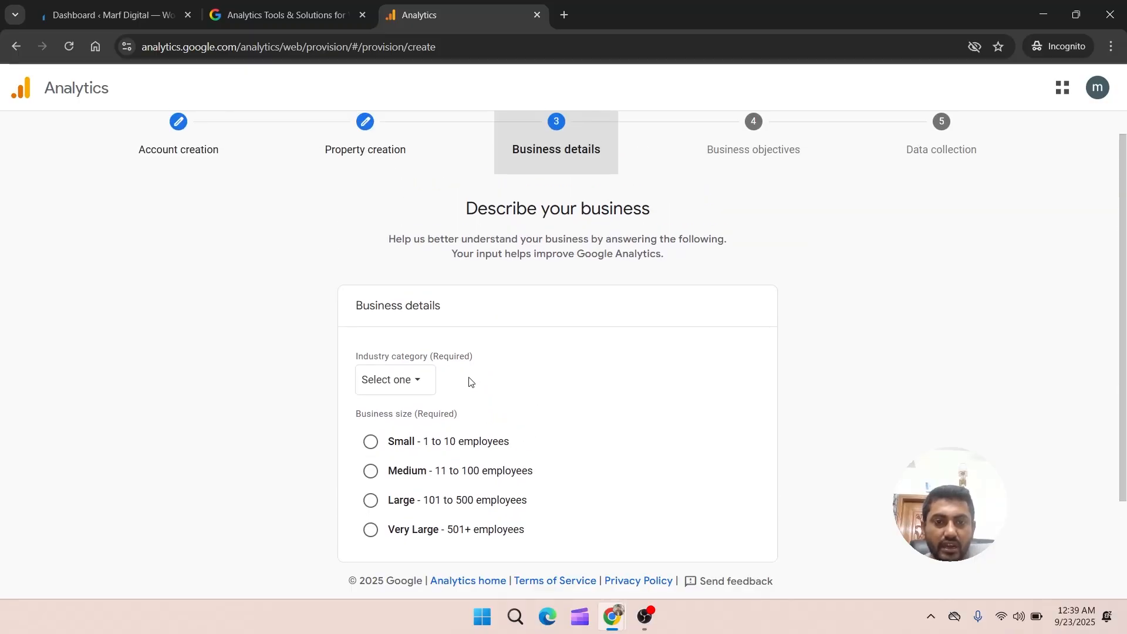
pyautogui.click(399, 383)
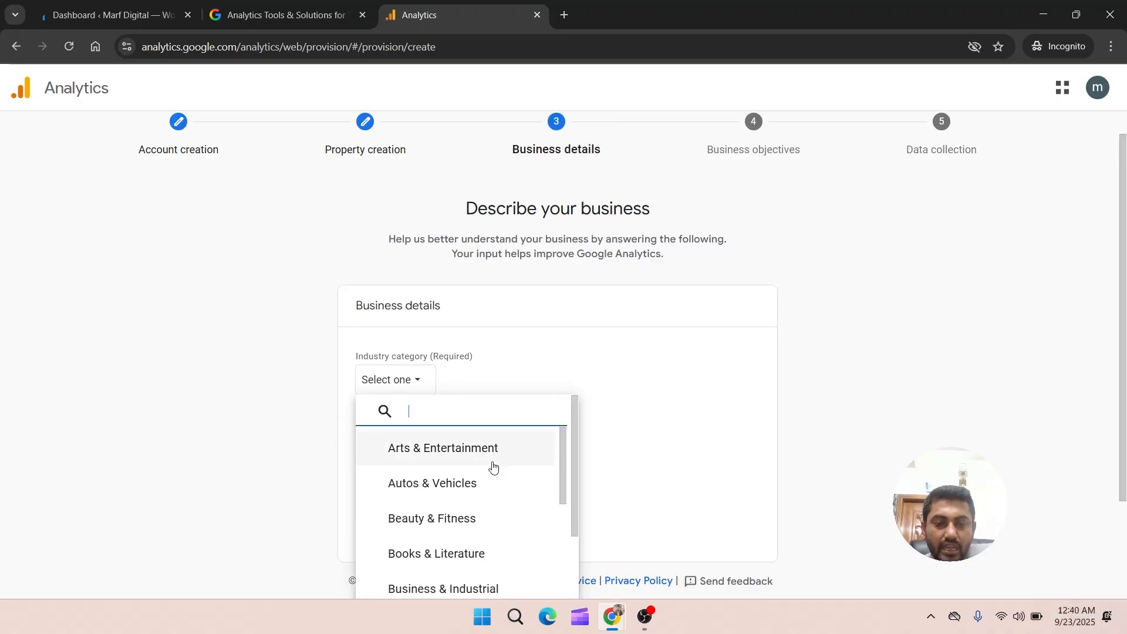
pyautogui.scroll(-1, 491, 466)
pyautogui.scroll(-3, 492, 467)
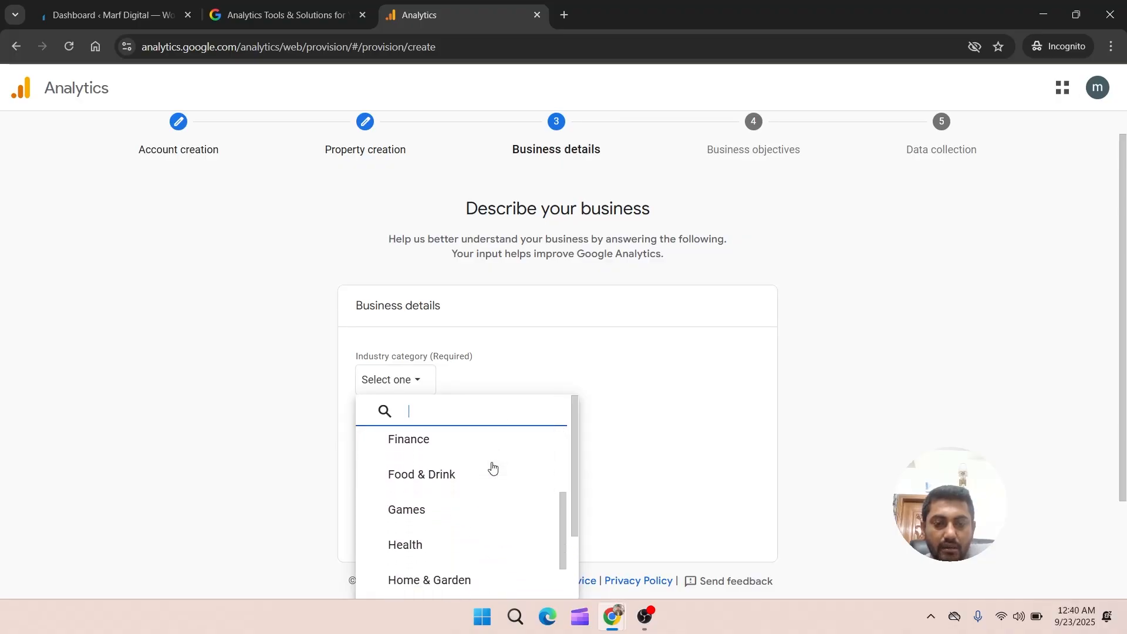
pyautogui.scroll(-1, 492, 467)
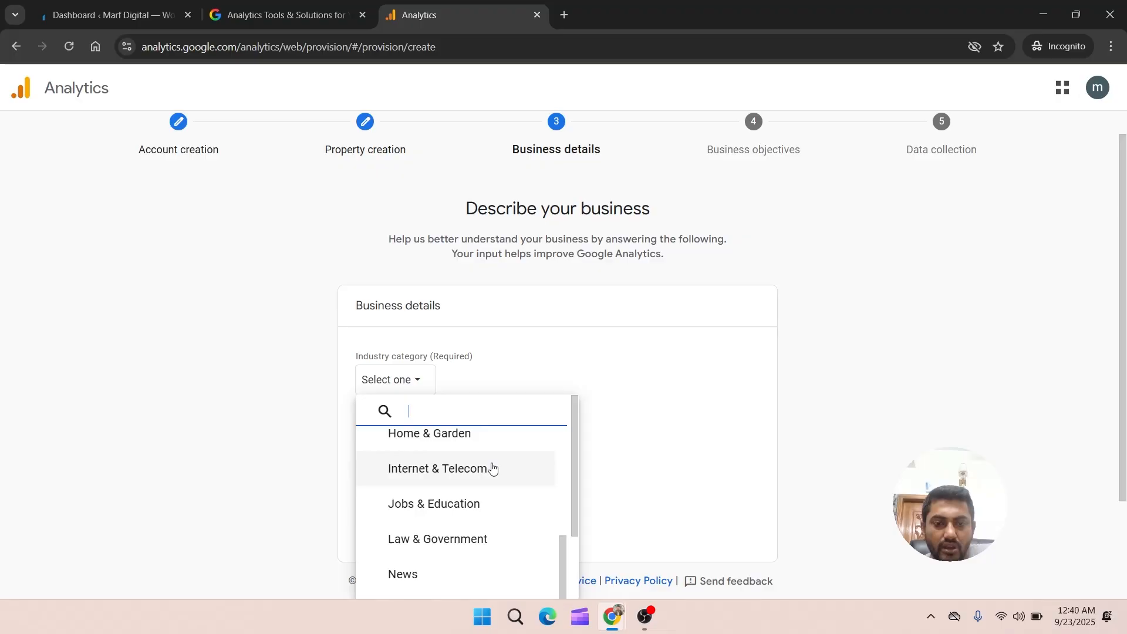
pyautogui.click(467, 503)
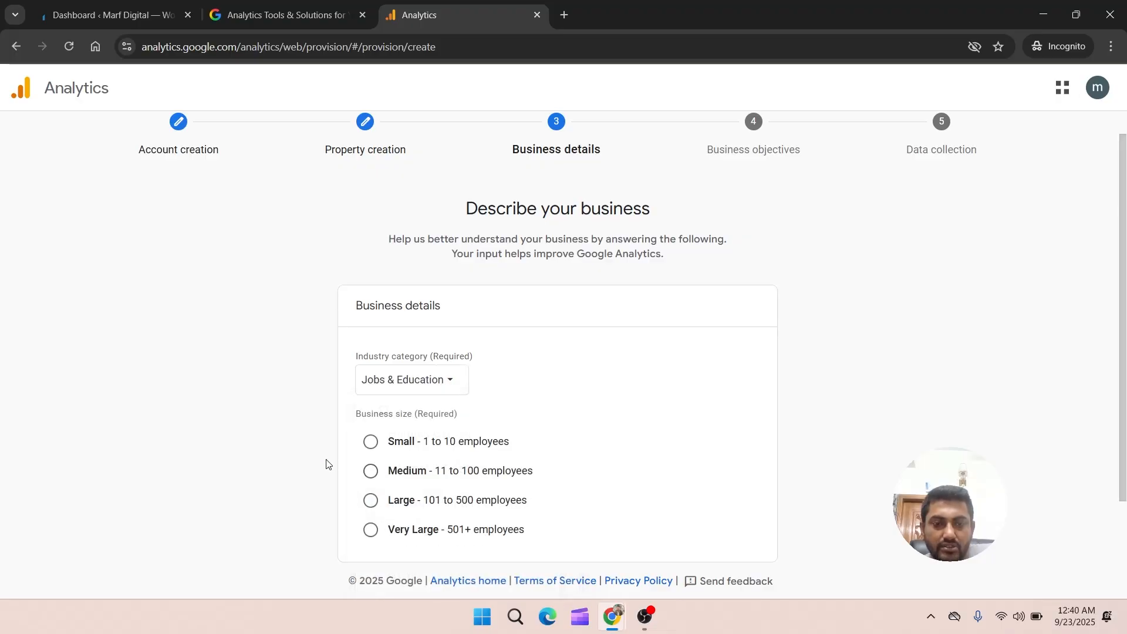
# - Set the business size to Small (1 to 10 employees) and continue to the business objectives
pyautogui.click(369, 452)
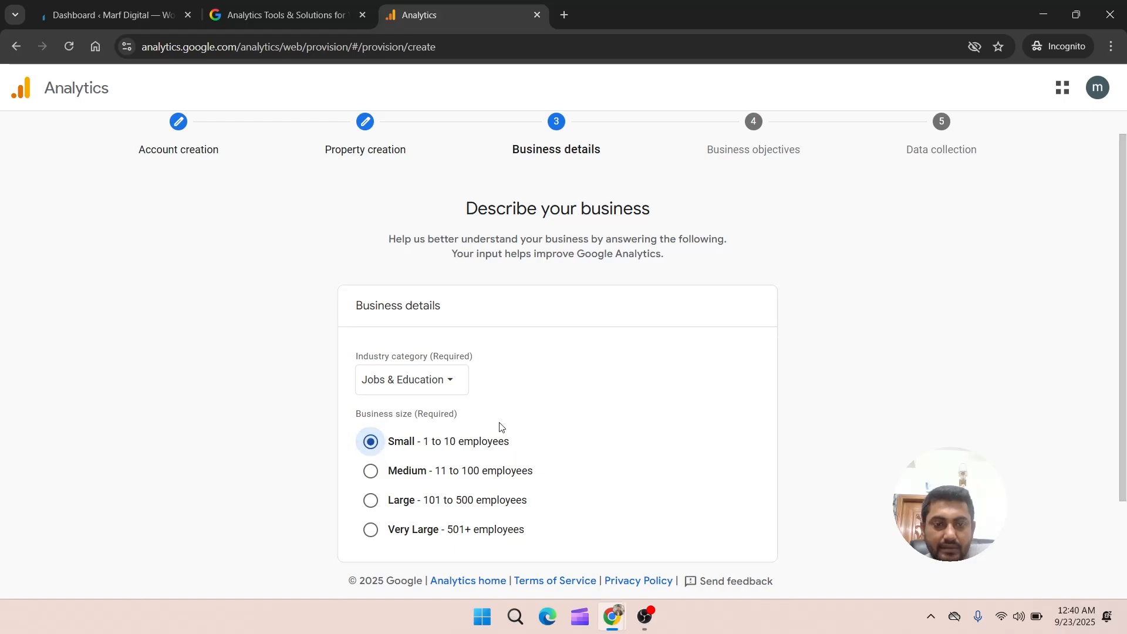
pyautogui.scroll(-1, 560, 418)
pyautogui.click(437, 520)
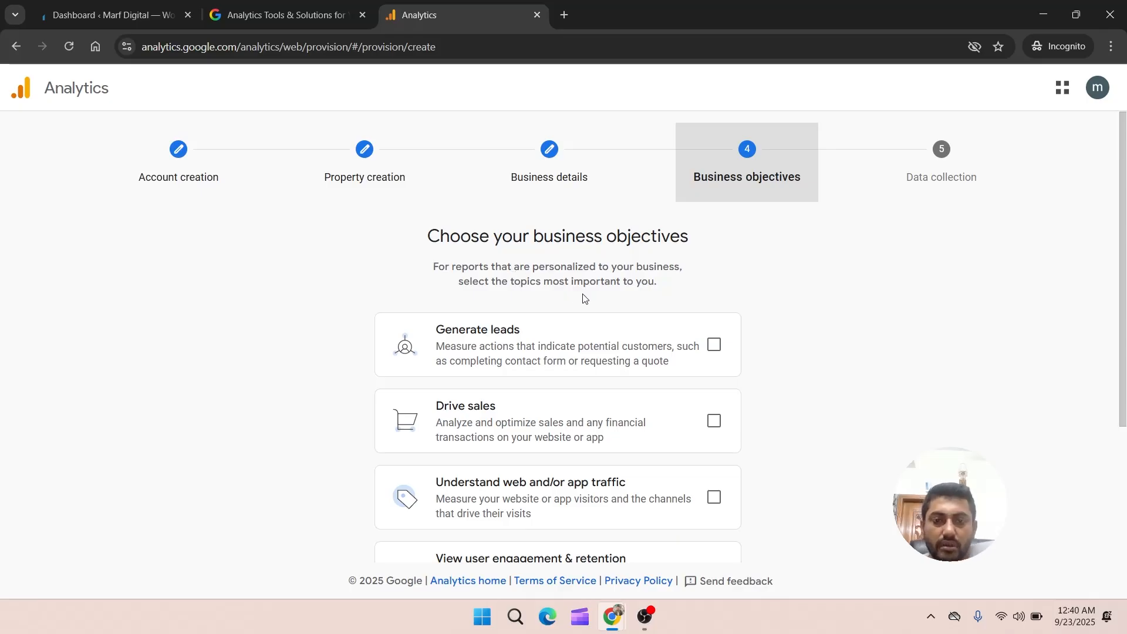
# - Select the business objectives Generate leads, Drive sales, Understand web and/or app traffic, and View user engagement & retention
pyautogui.scroll(-1, 645, 333)
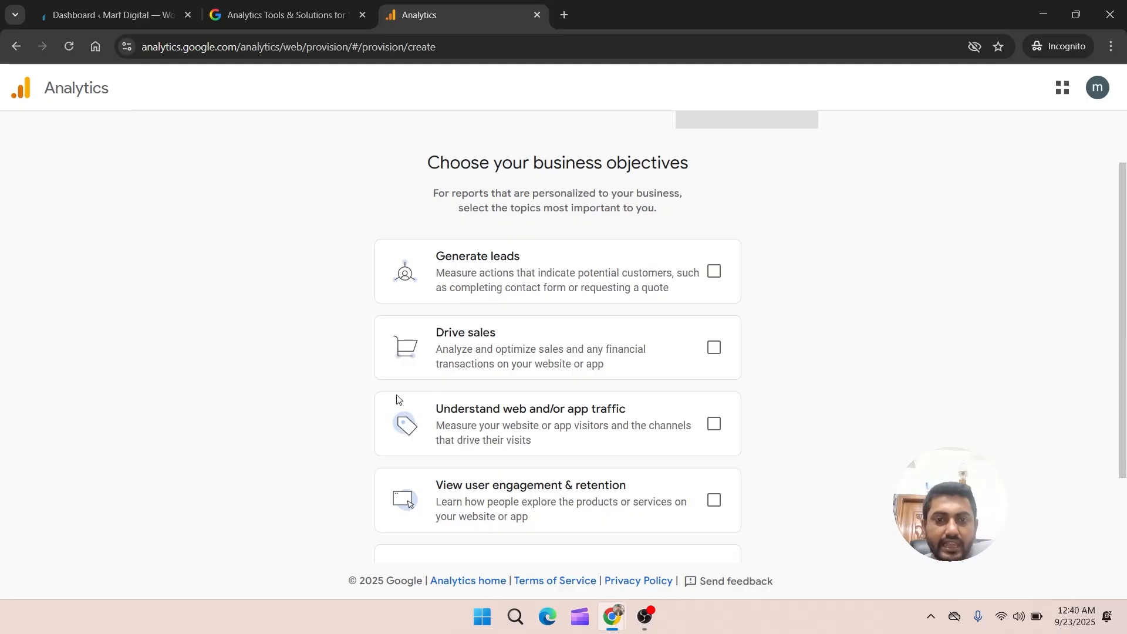
pyautogui.click(712, 352)
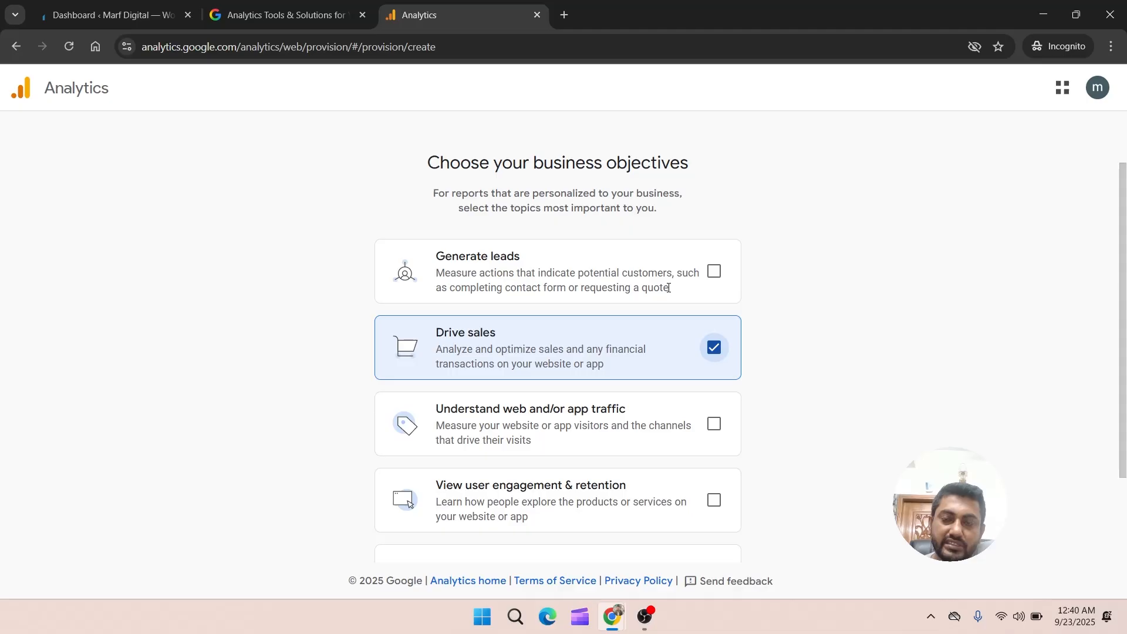
pyautogui.click(712, 274)
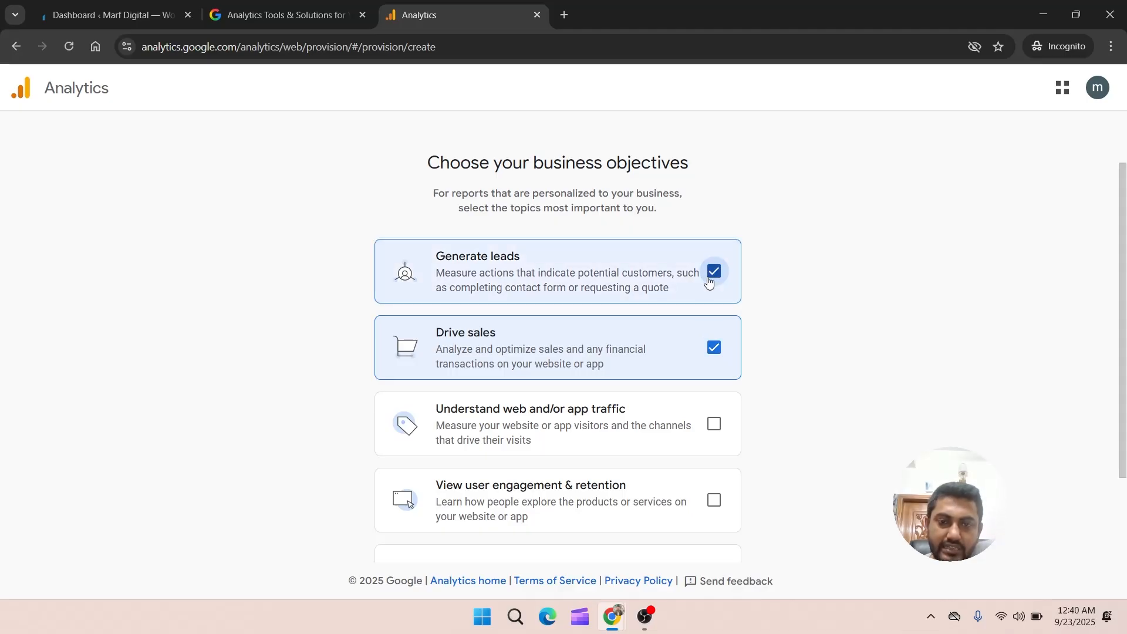
pyautogui.click(714, 501)
pyautogui.click(714, 424)
pyautogui.scroll(-1, 610, 405)
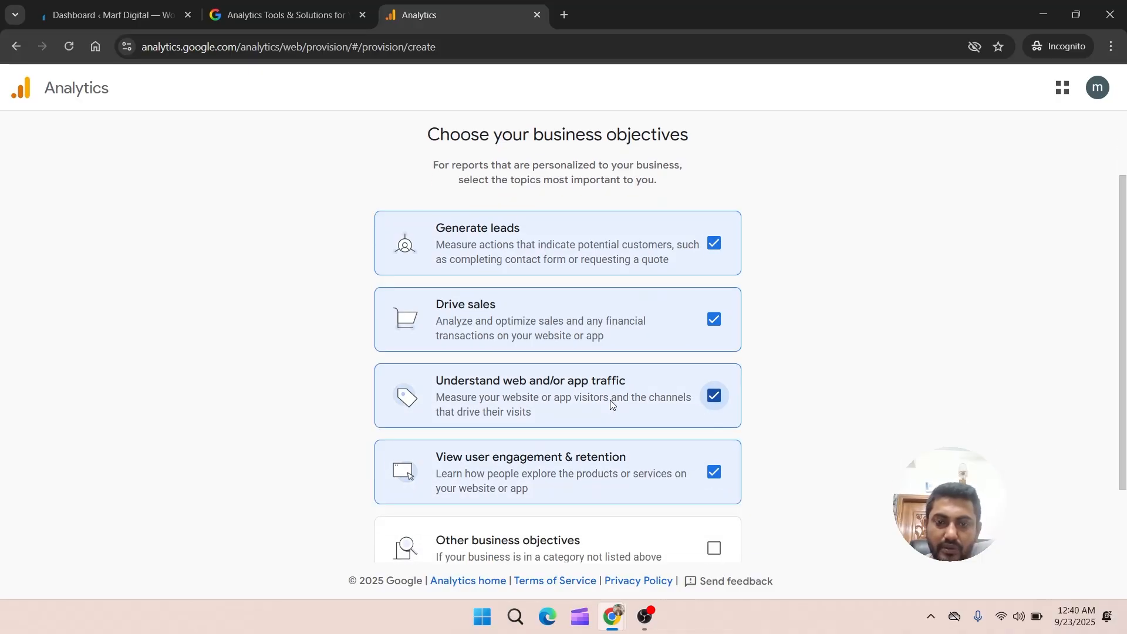
pyautogui.scroll(-2, 611, 400)
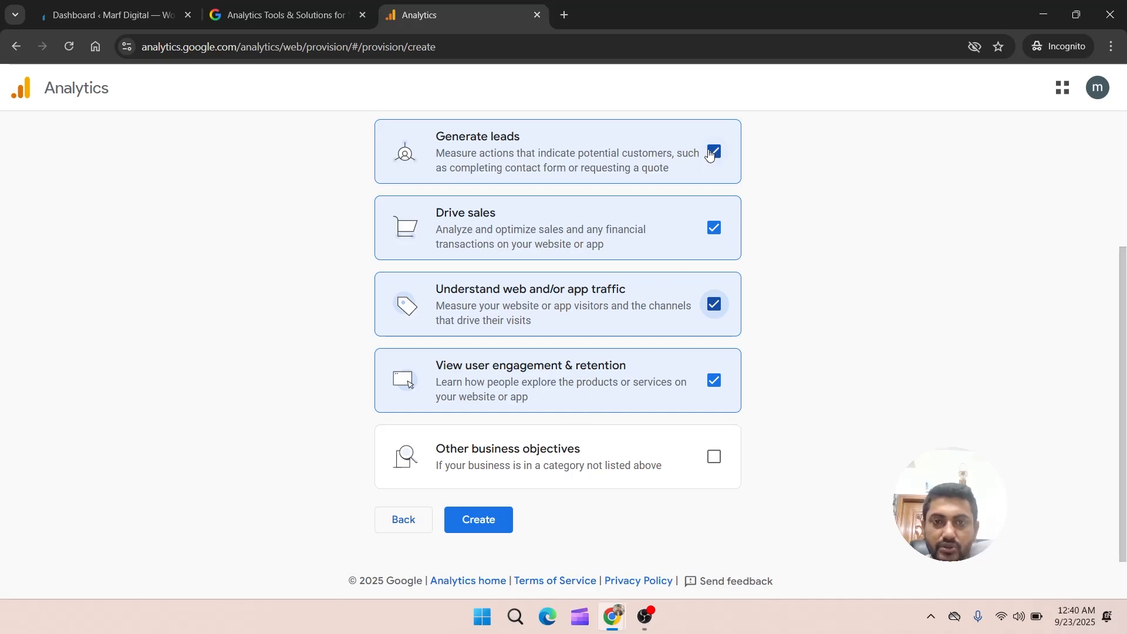
# - Deselect every business objective except Generate leads and submit the account and property for creation
pyautogui.click(713, 228)
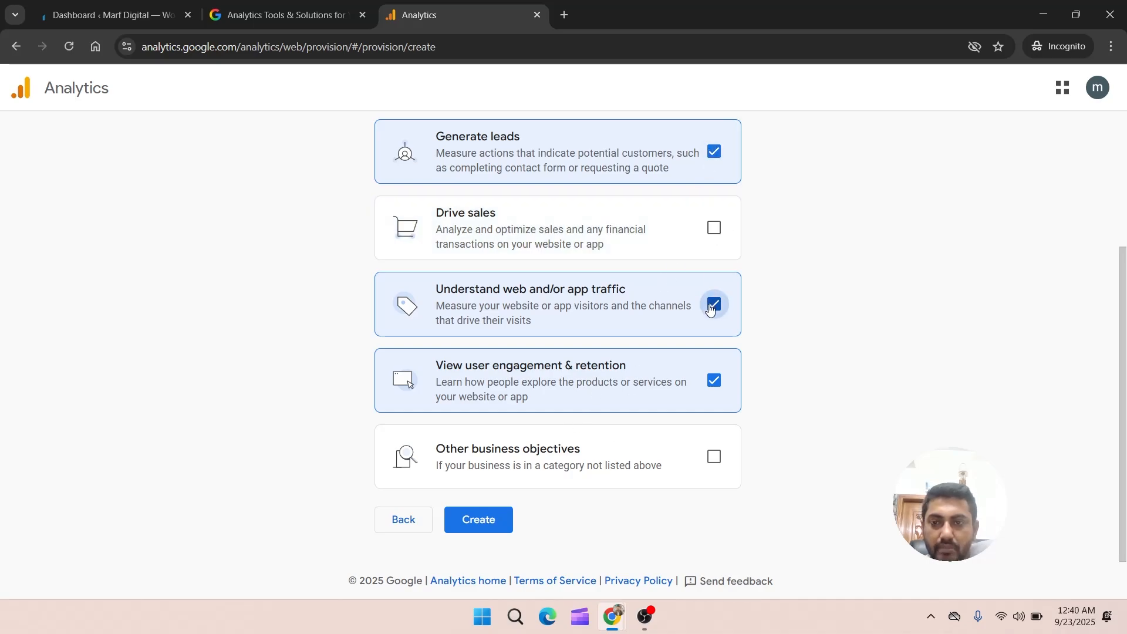
pyautogui.click(713, 304)
pyautogui.click(714, 381)
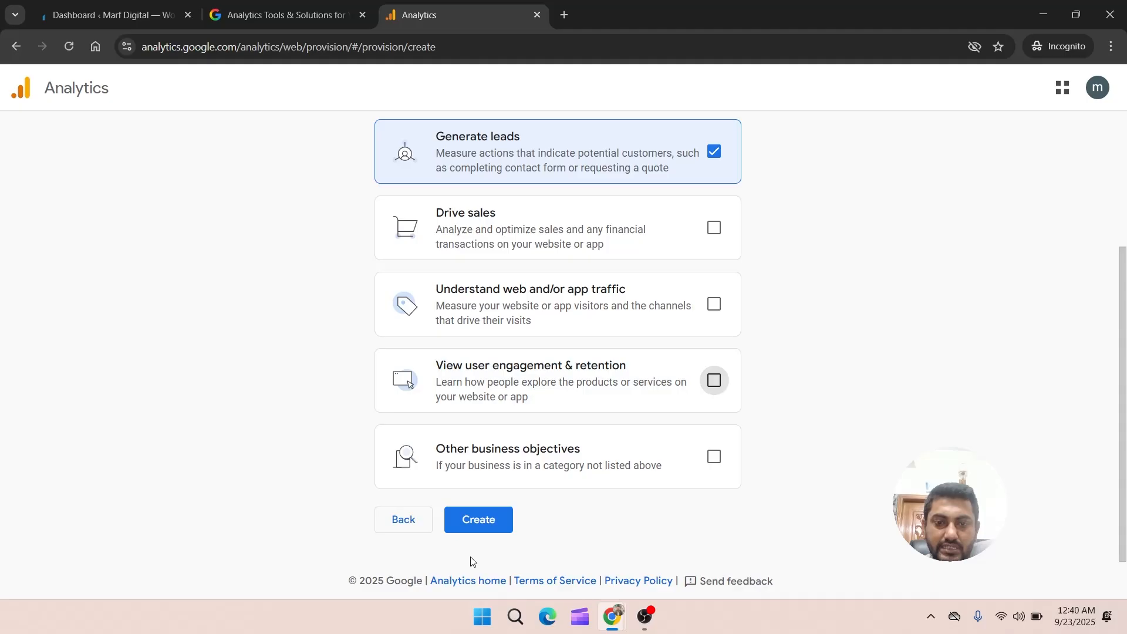
pyautogui.click(478, 520)
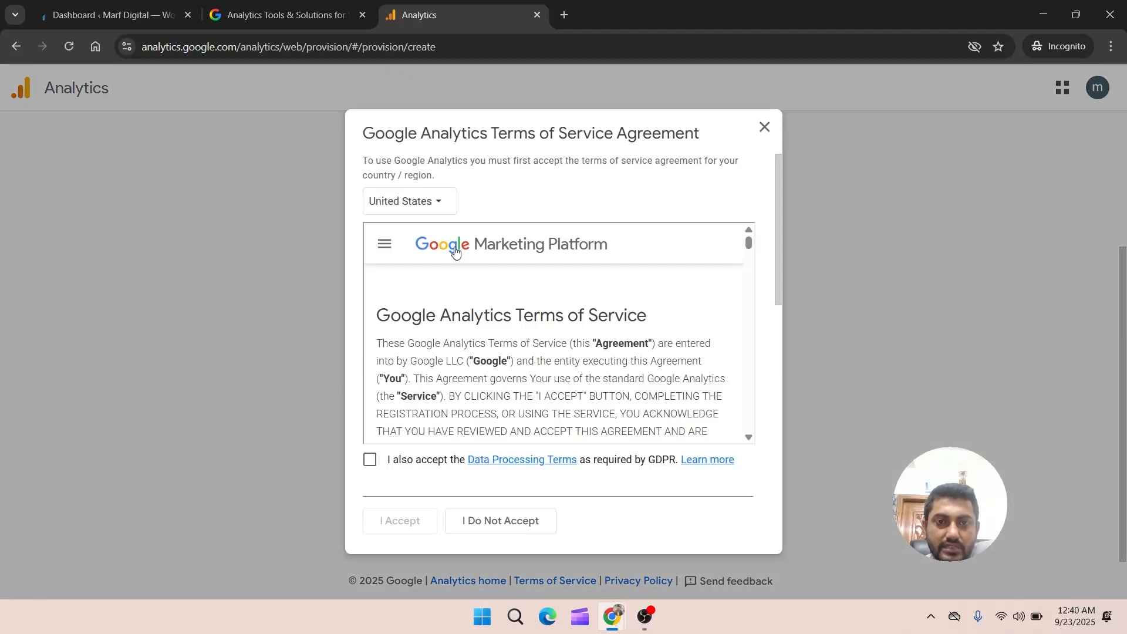
# - Accept the Terms of Service Agreement, including the GDPR Data Processing Terms and the Measurement Controller-Controller Data Protection Terms
pyautogui.click(369, 459)
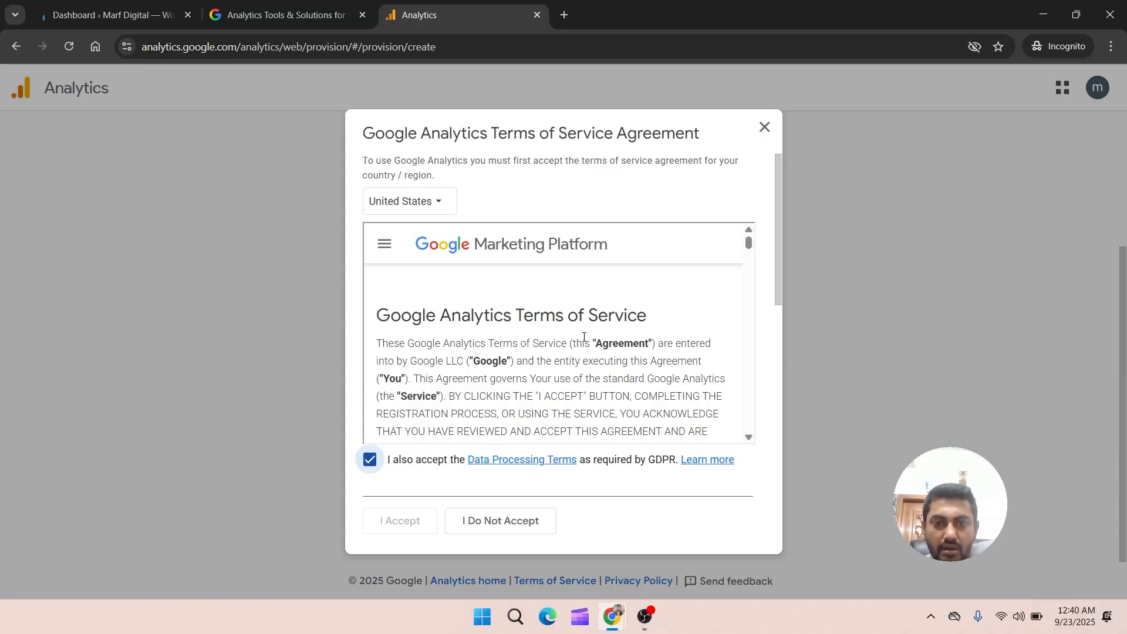
pyautogui.scroll(-15, 585, 344)
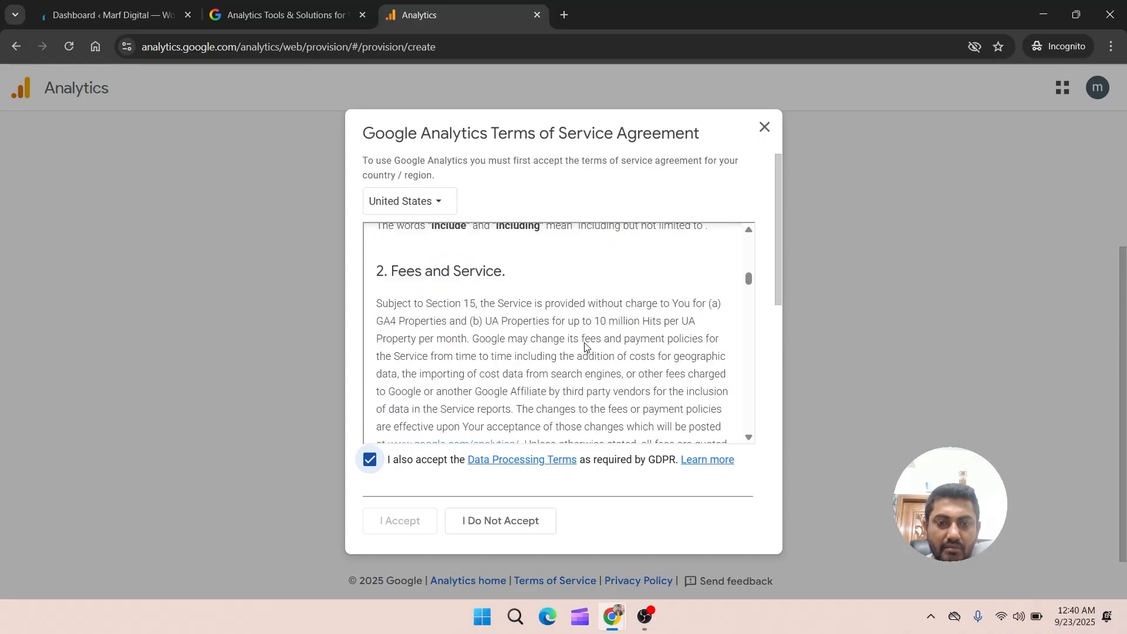
pyautogui.scroll(-20, 585, 350)
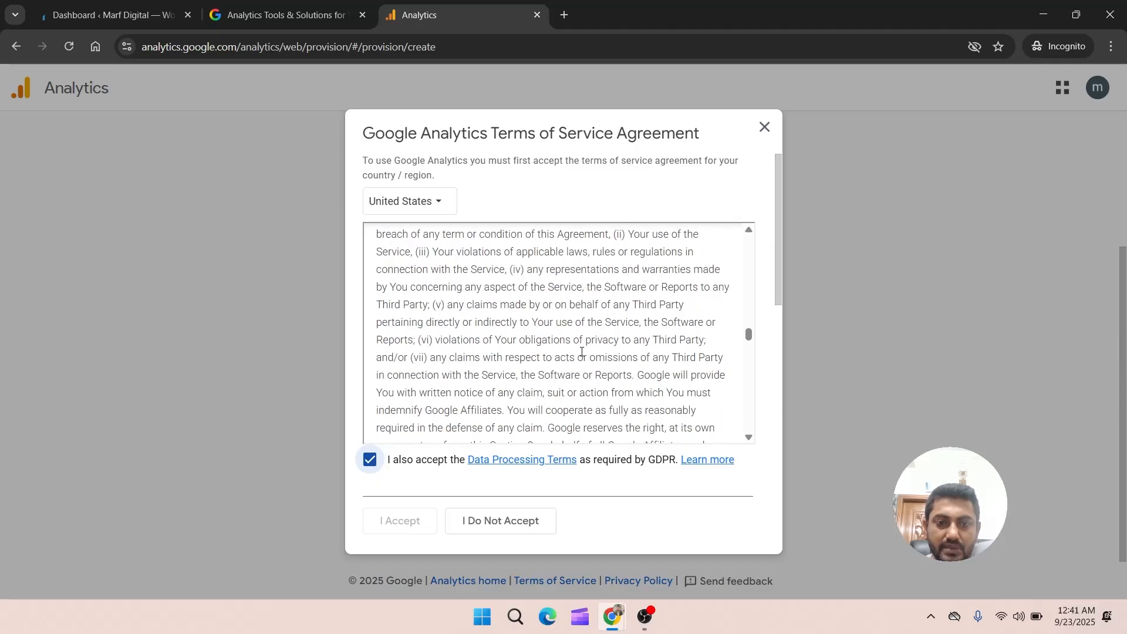
pyautogui.scroll(-20, 581, 351)
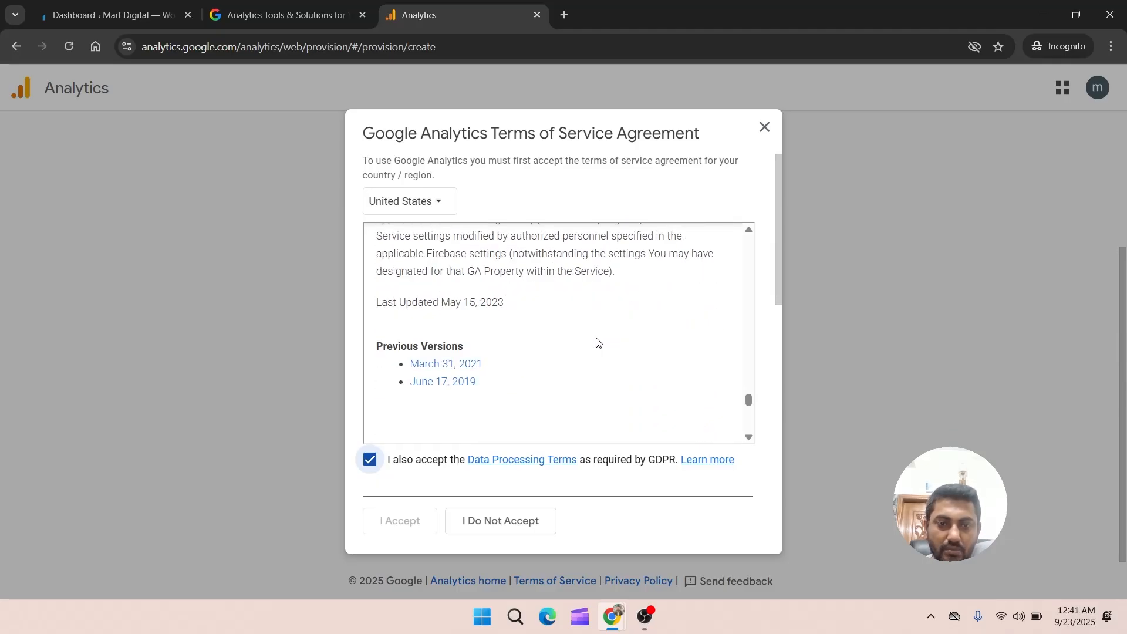
pyautogui.scroll(-5, 597, 344)
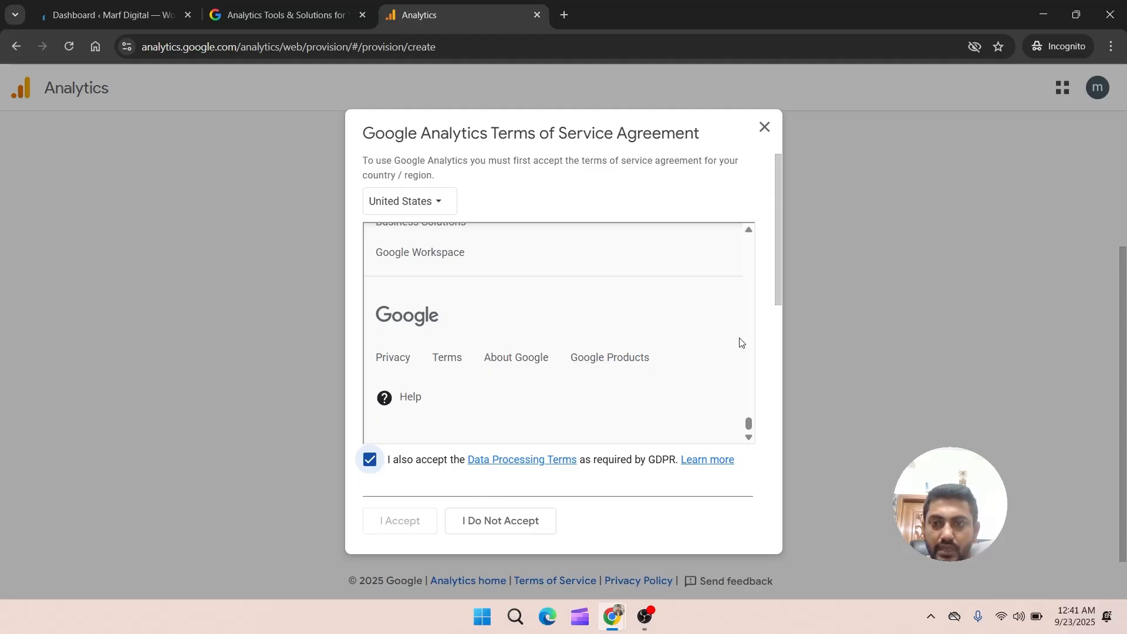
pyautogui.moveTo(778, 294); pyautogui.dragTo(747, 508)
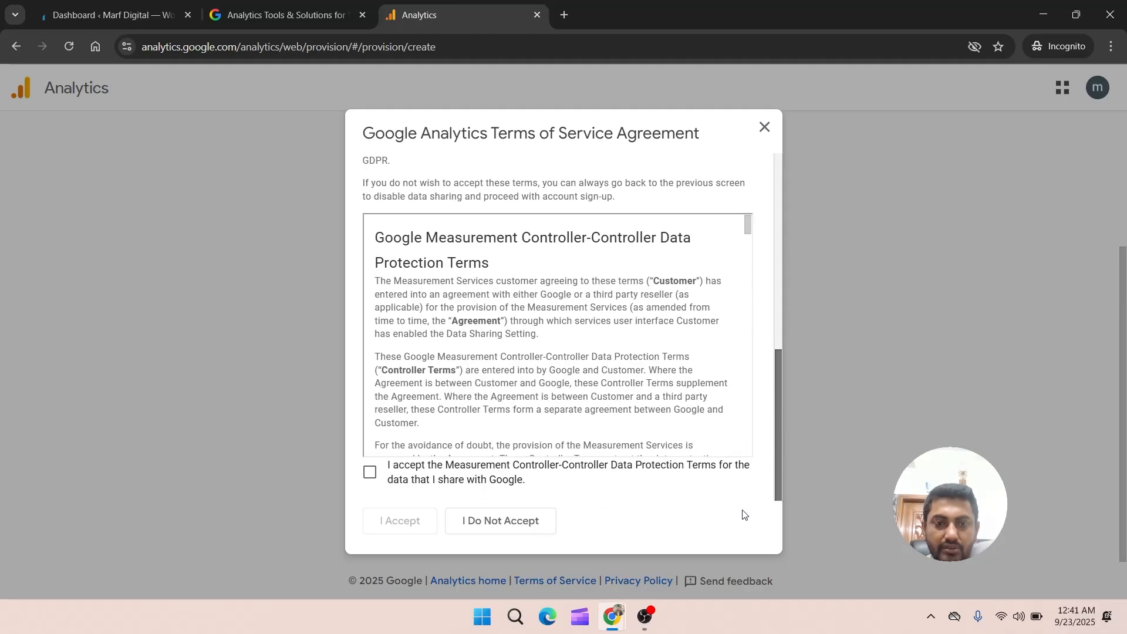
pyautogui.click(365, 477)
pyautogui.click(401, 521)
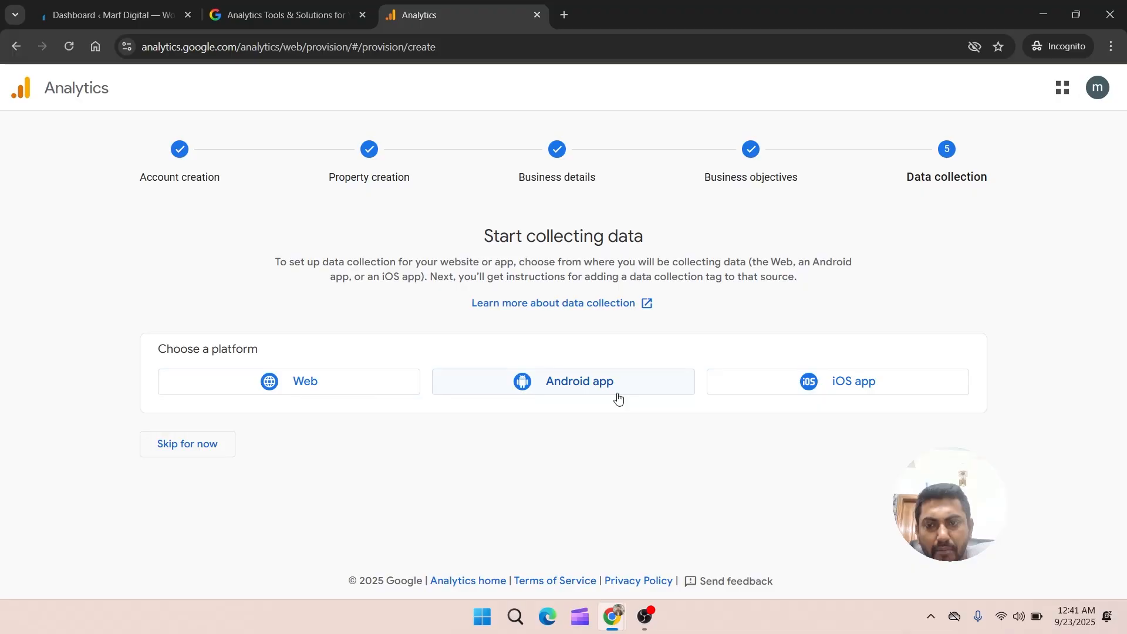
# - Start a data stream for the Web platform and copy the address of marfdigital.com from a new browser tab
pyautogui.click(318, 387)
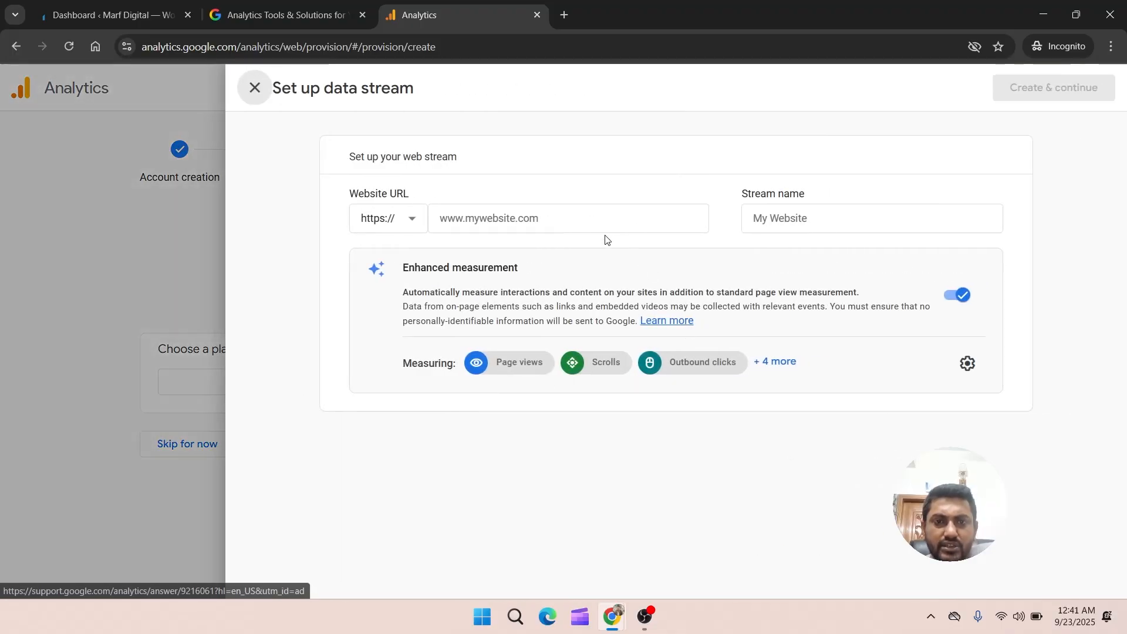
pyautogui.click(493, 218)
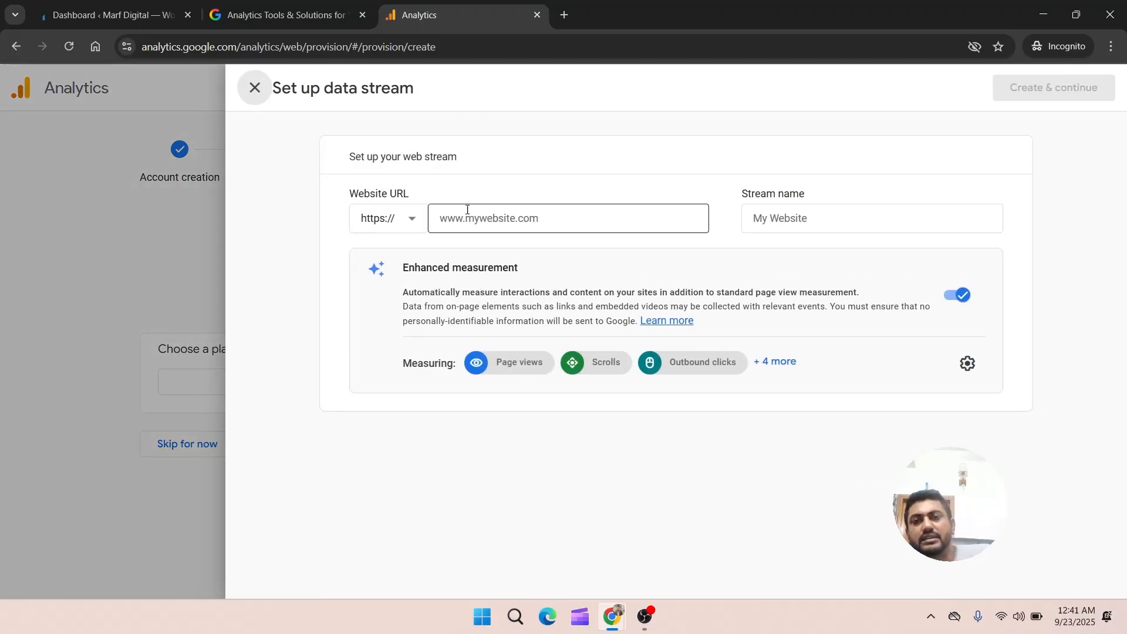
pyautogui.click(566, 14)
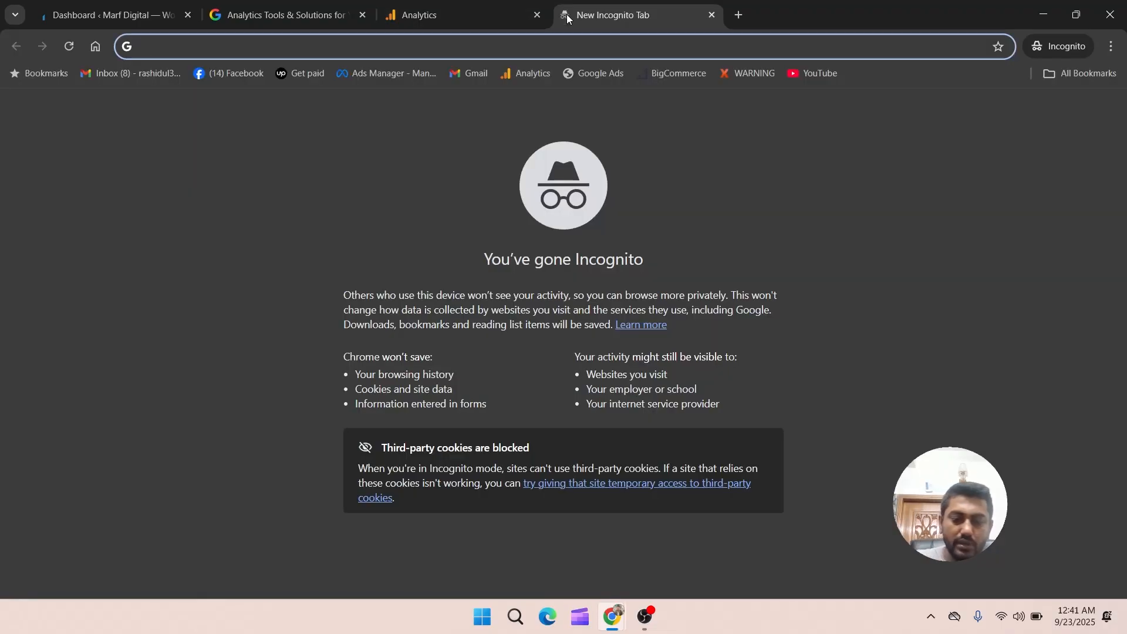
pyautogui.write('ma')
pyautogui.press('Return')
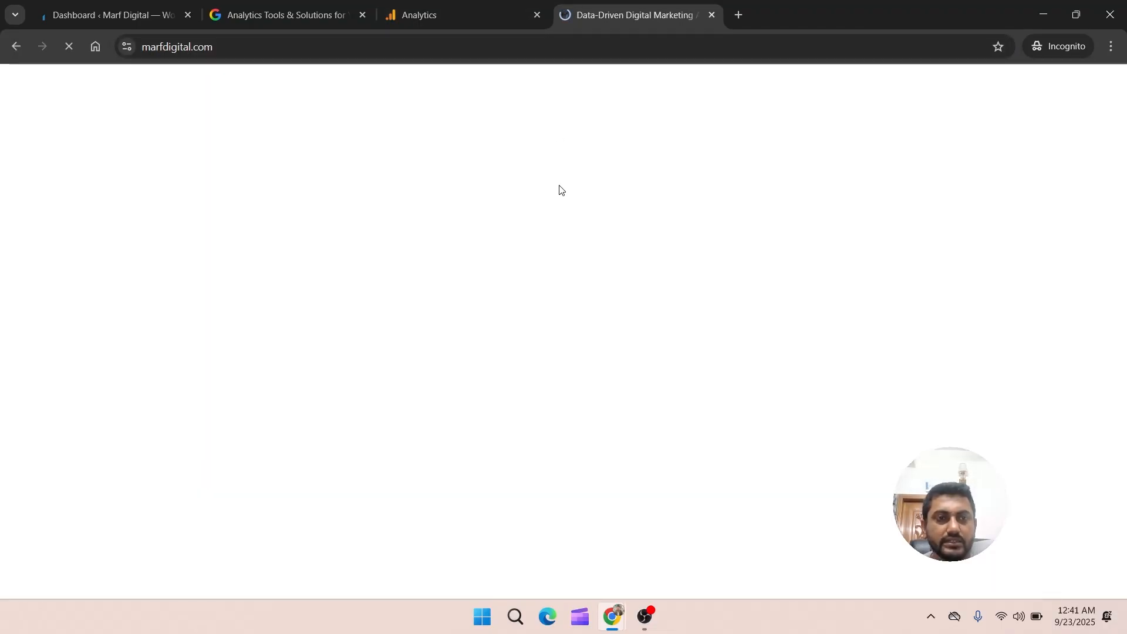
pyautogui.moveTo(293, 78)
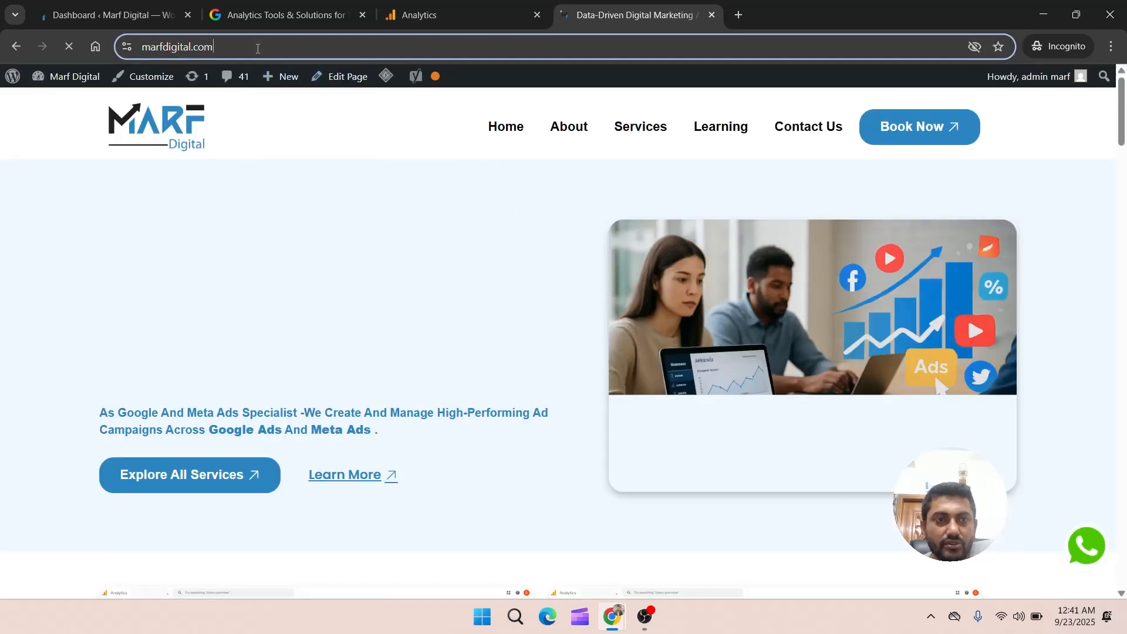
pyautogui.click(207, 50)
pyautogui.rightClick(205, 48)
pyautogui.click(238, 151)
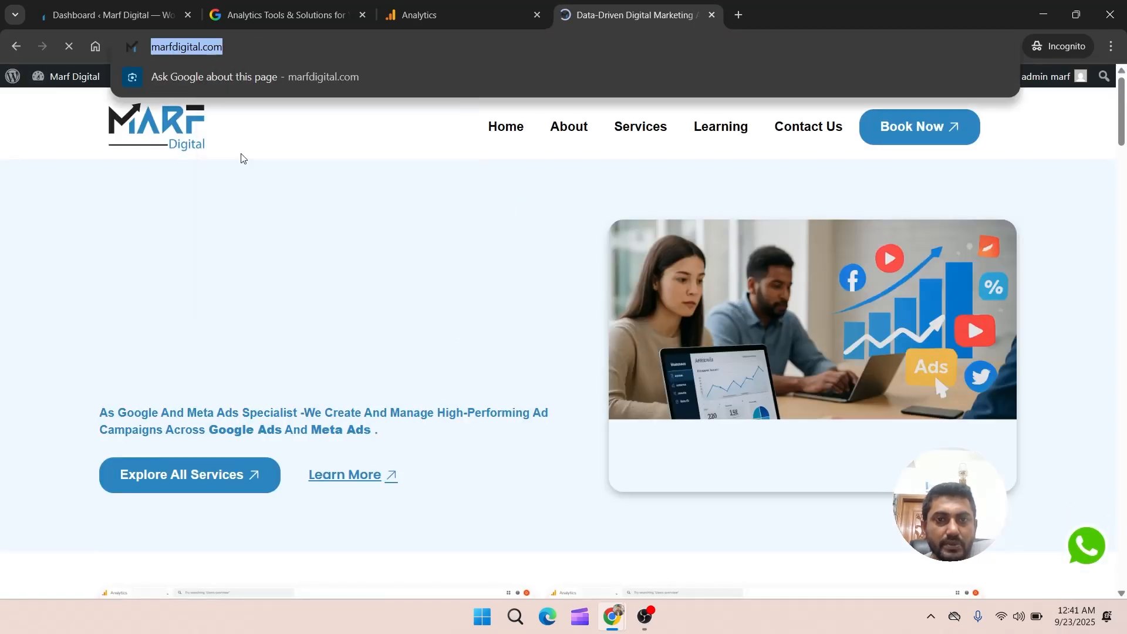
pyautogui.click(419, 14)
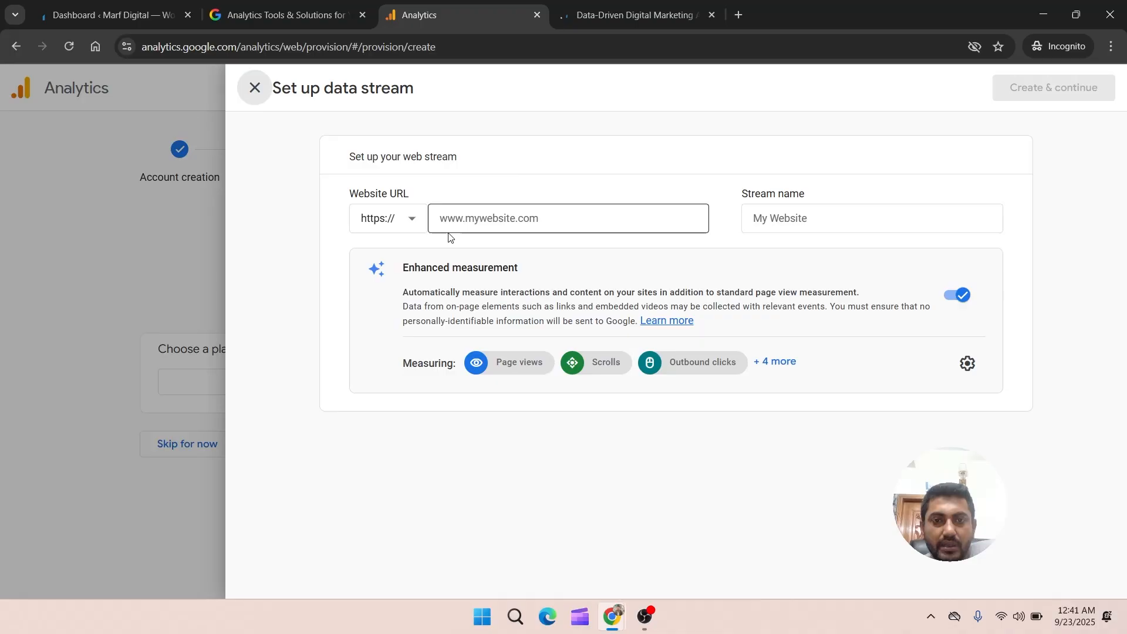
pyautogui.click(436, 221)
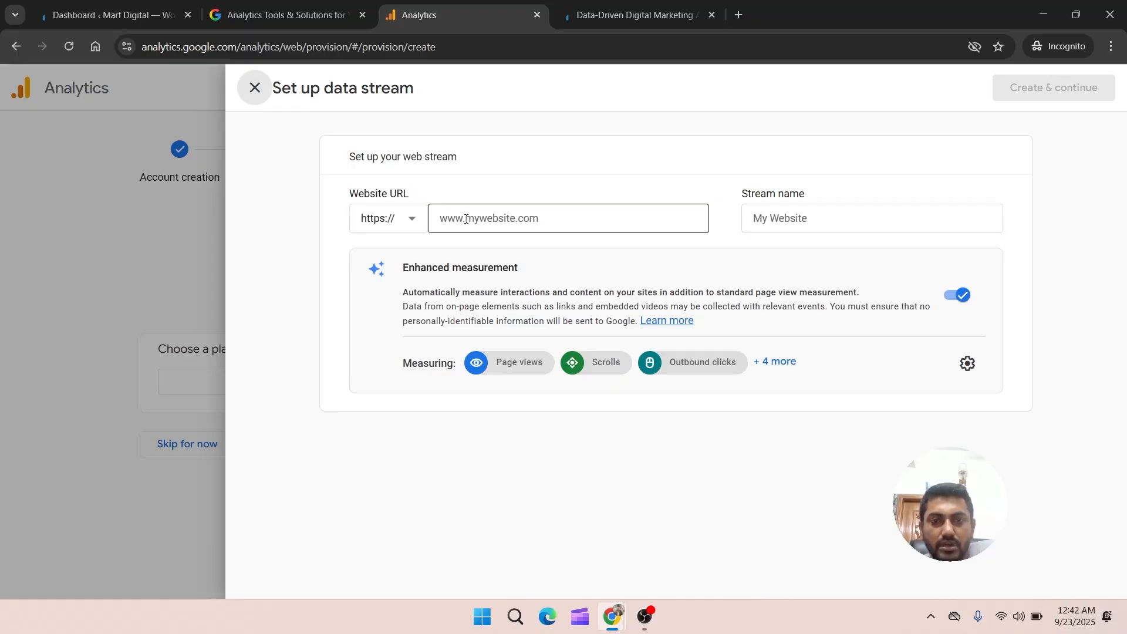
pyautogui.rightClick(496, 218)
pyautogui.click(520, 396)
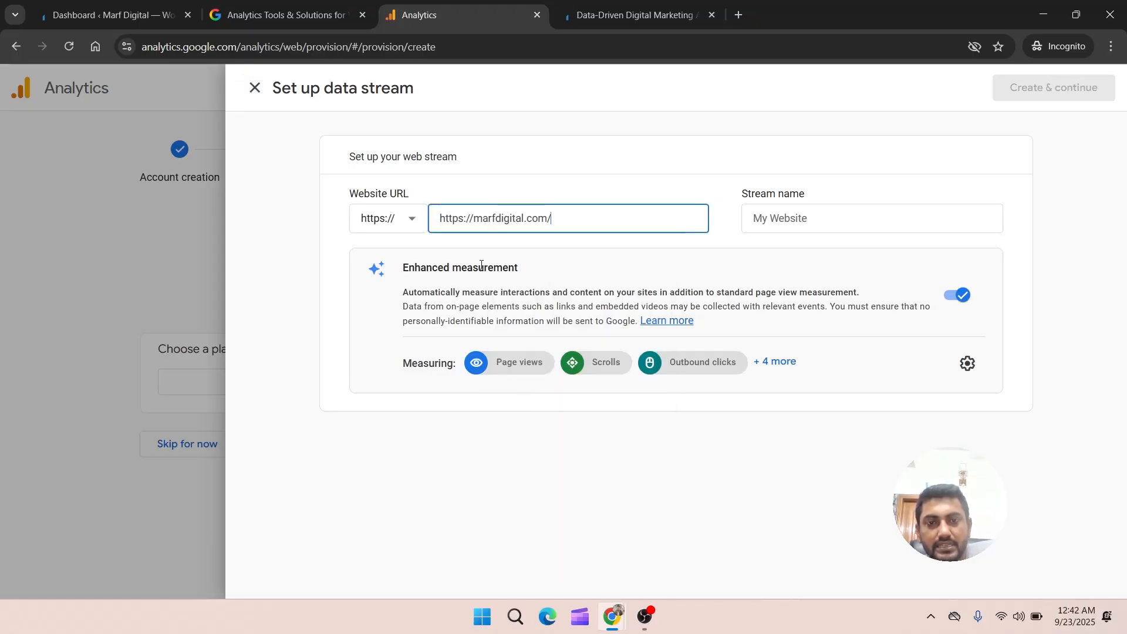
pyautogui.moveTo(474, 218); pyautogui.dragTo(433, 223)
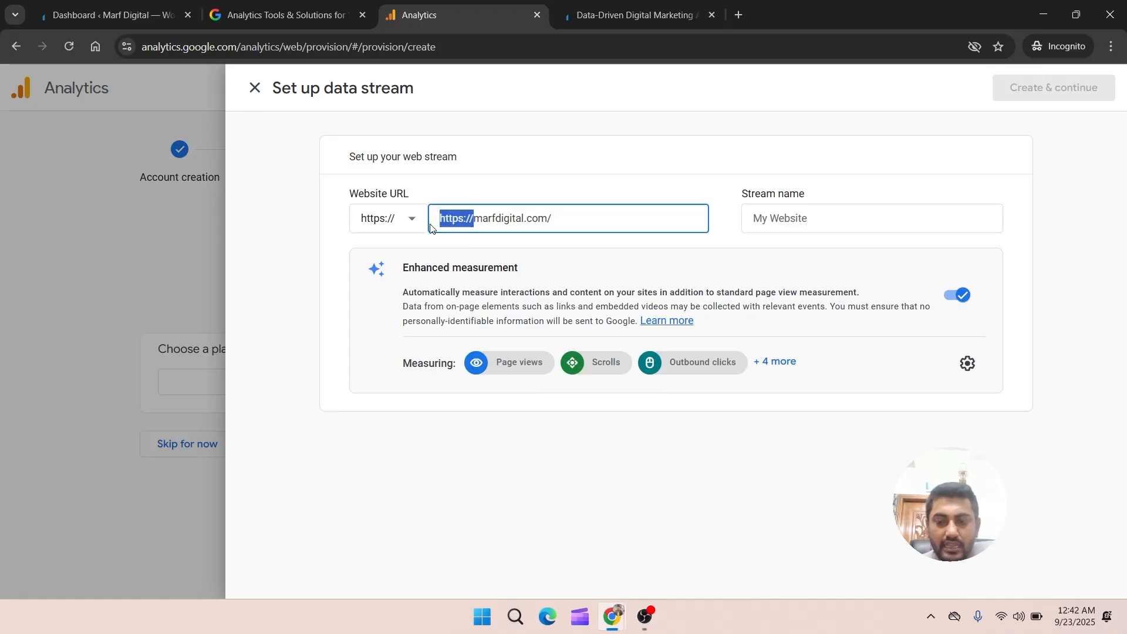
pyautogui.write('www')
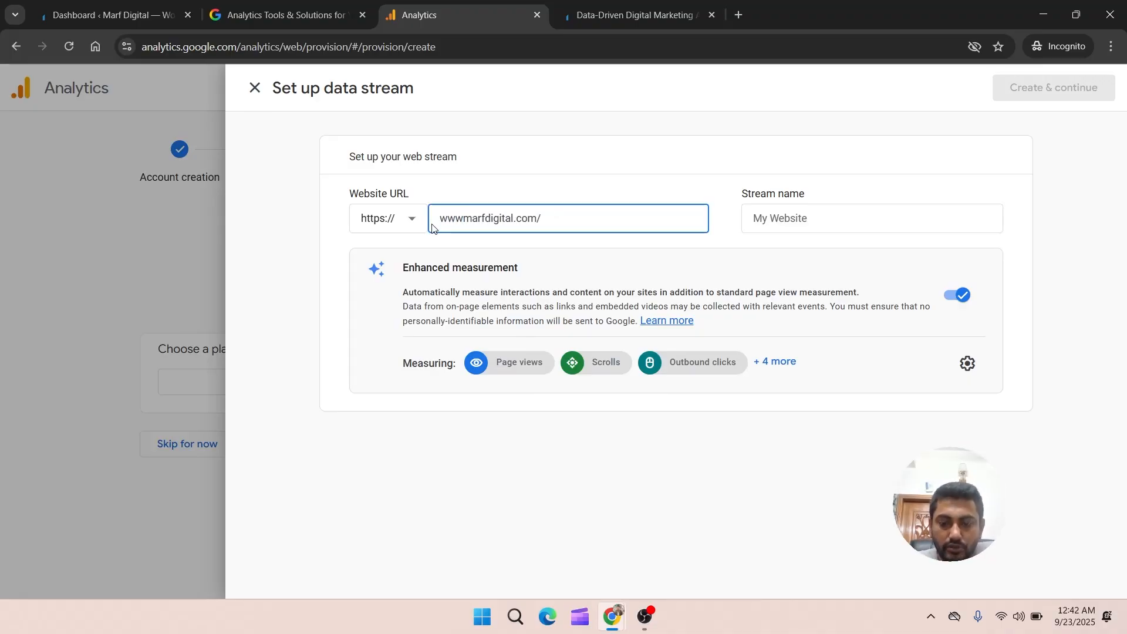
pyautogui.write('.')
pyautogui.click(568, 212)
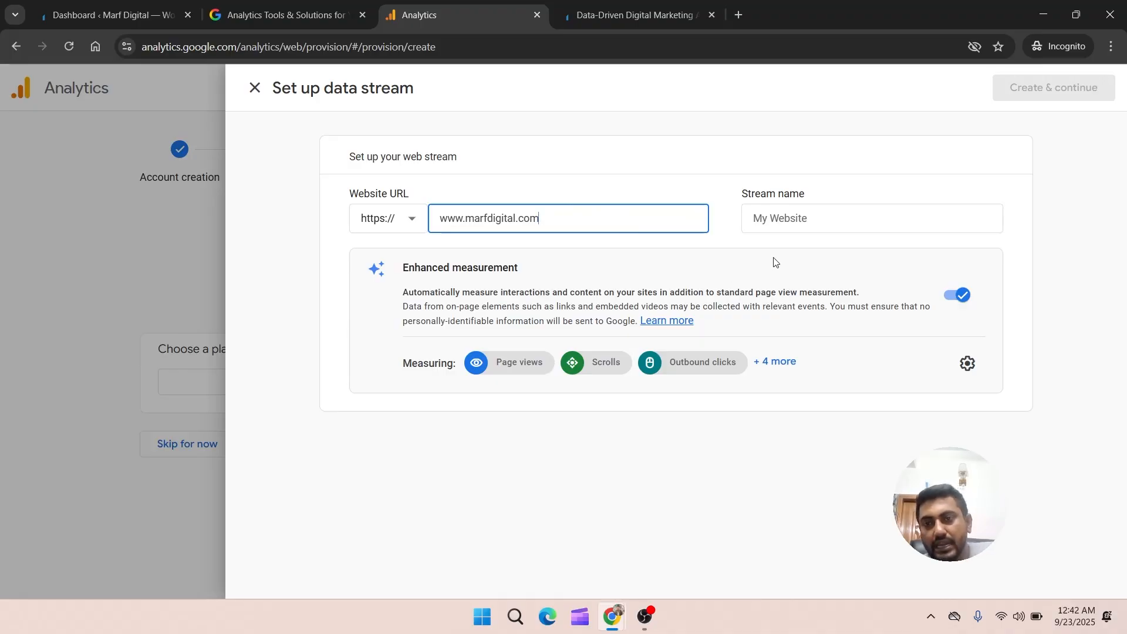
# - Name the stream "marfdigital_test", create it with enhanced measurement on, and continue to the Google tag setup
pyautogui.click(793, 216)
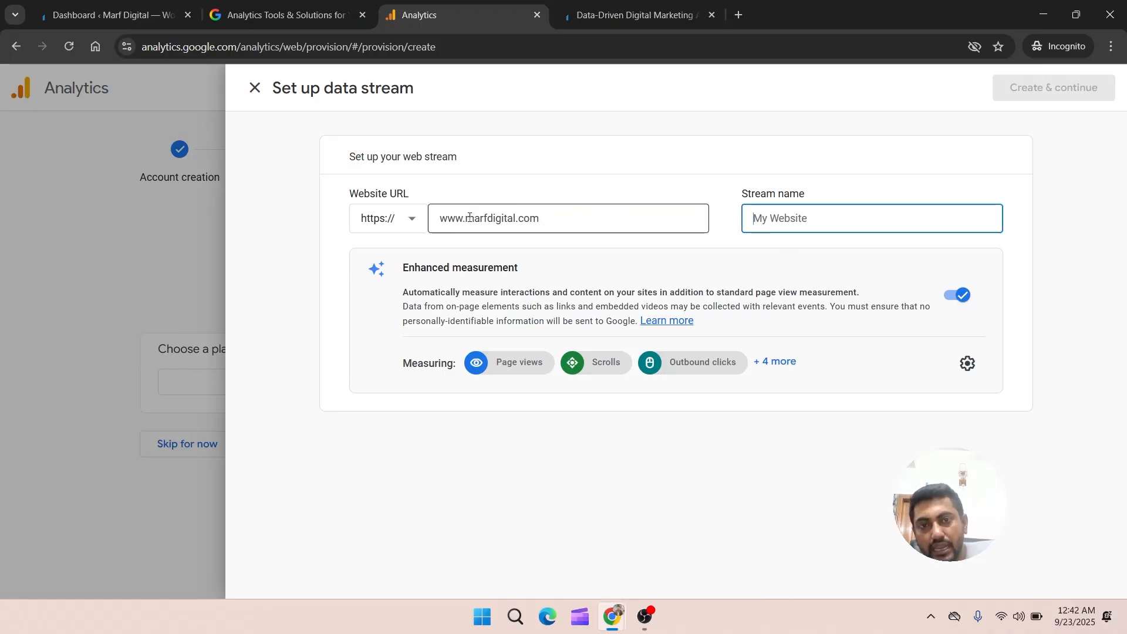
pyautogui.moveTo(466, 218); pyautogui.dragTo(515, 220)
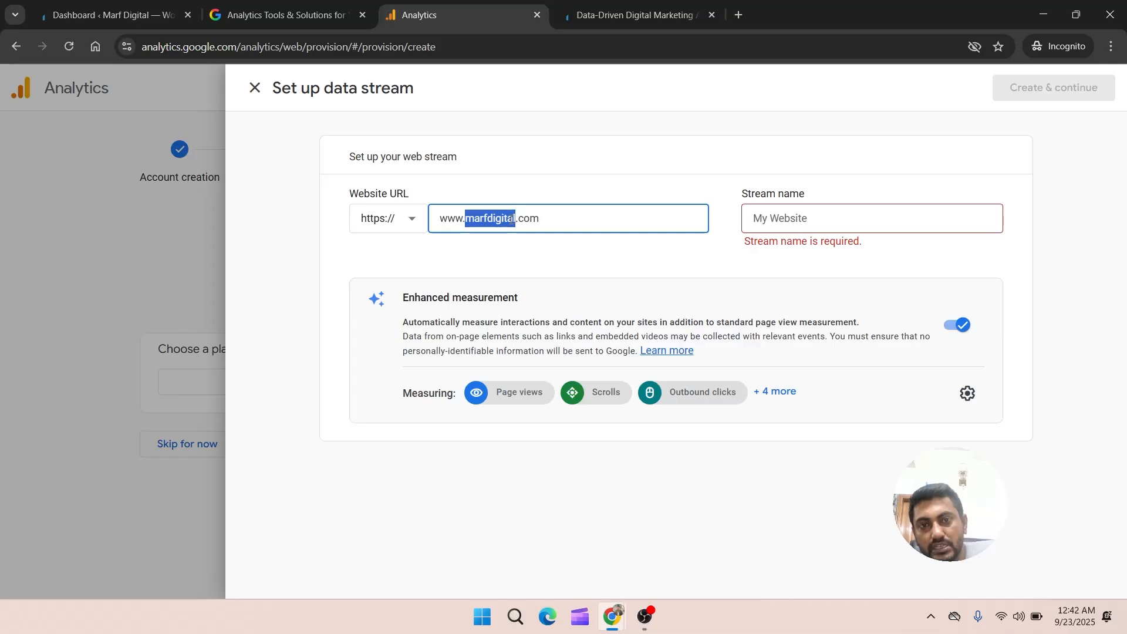
pyautogui.rightClick(512, 219)
pyautogui.click(562, 324)
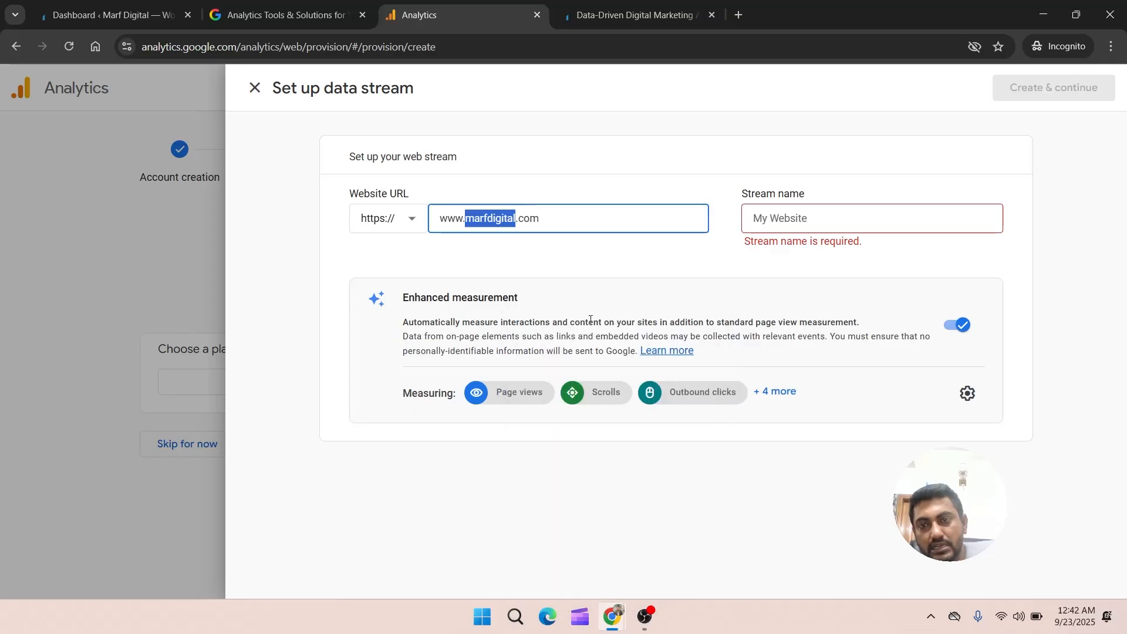
pyautogui.click(770, 222)
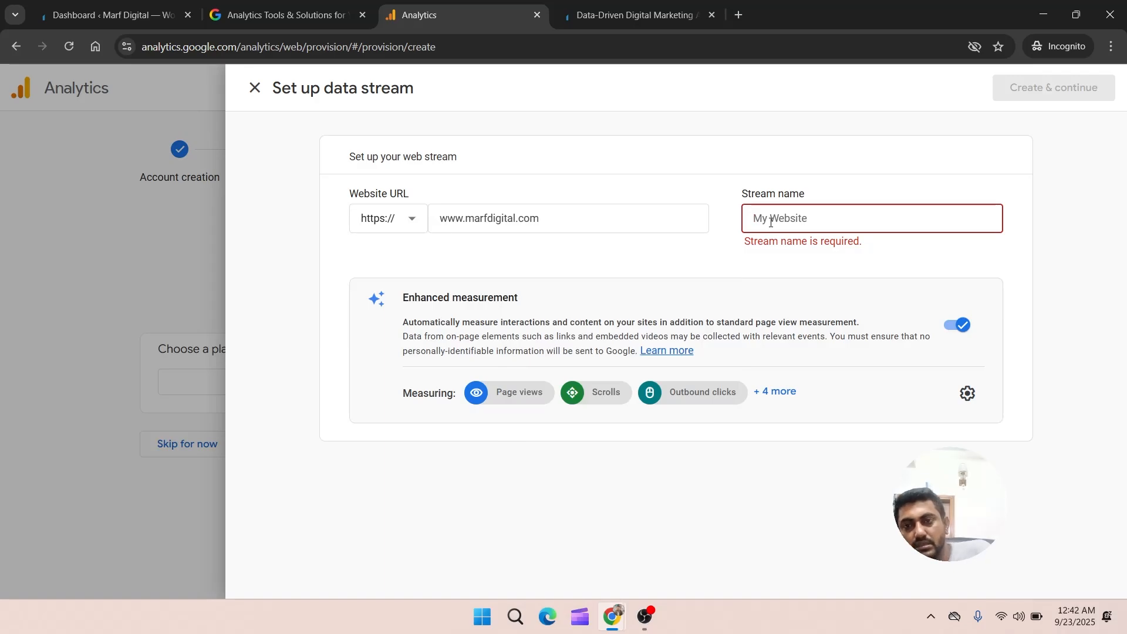
pyautogui.hotkey('ctrl', 'v')
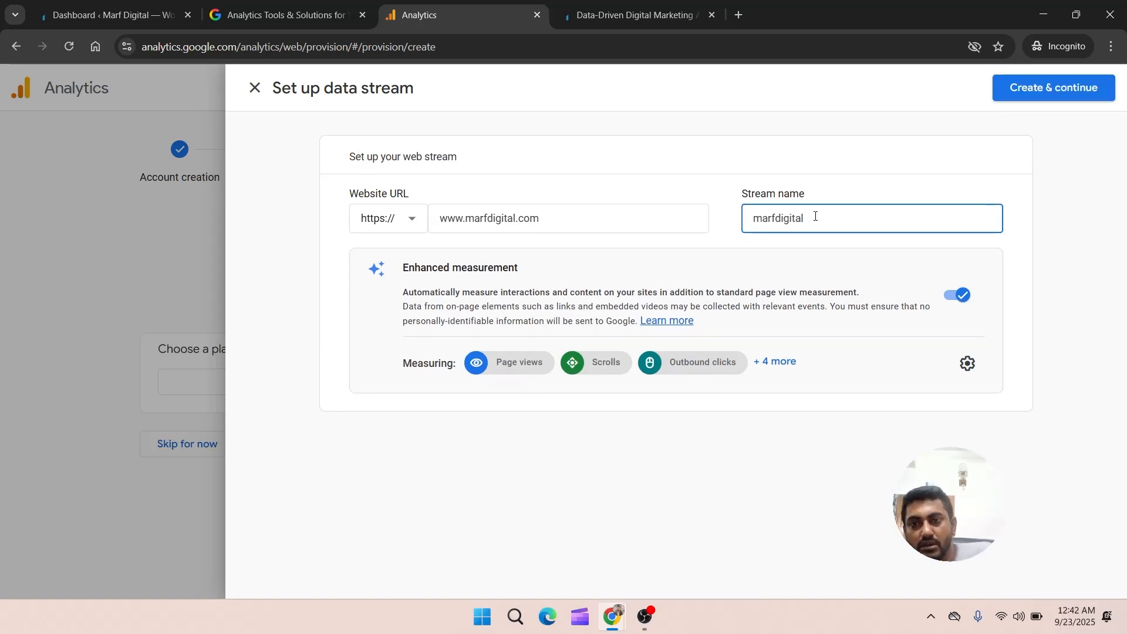
pyautogui.write('_test')
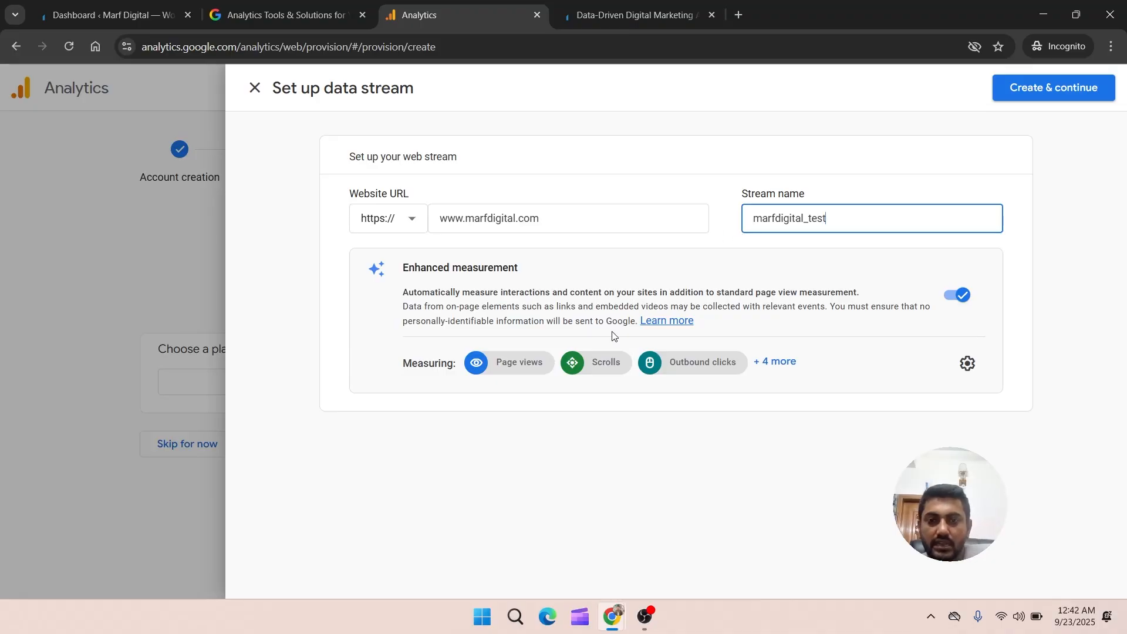
pyautogui.click(1044, 88)
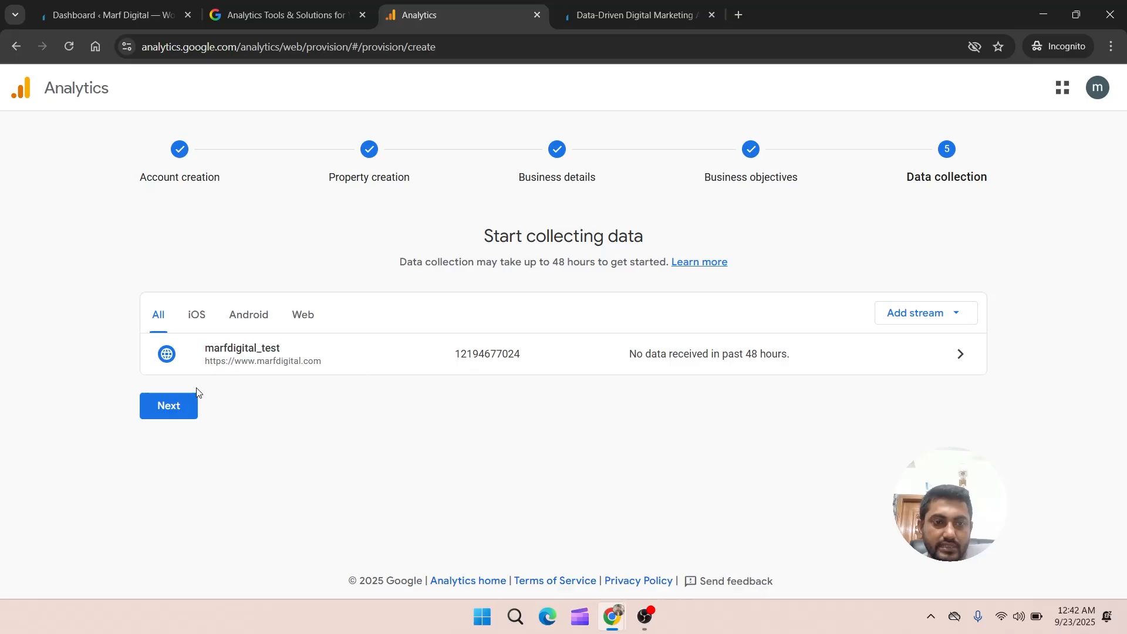
pyautogui.click(164, 408)
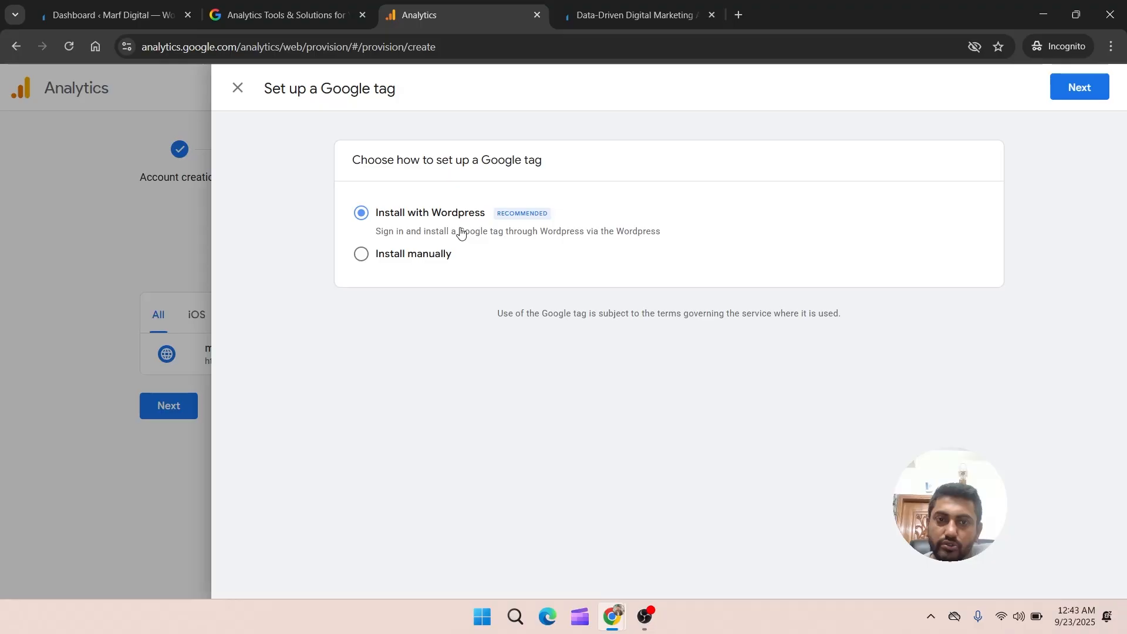
# - Choose to install the Google tag manually and copy the full gtag.js snippet
pyautogui.click(362, 255)
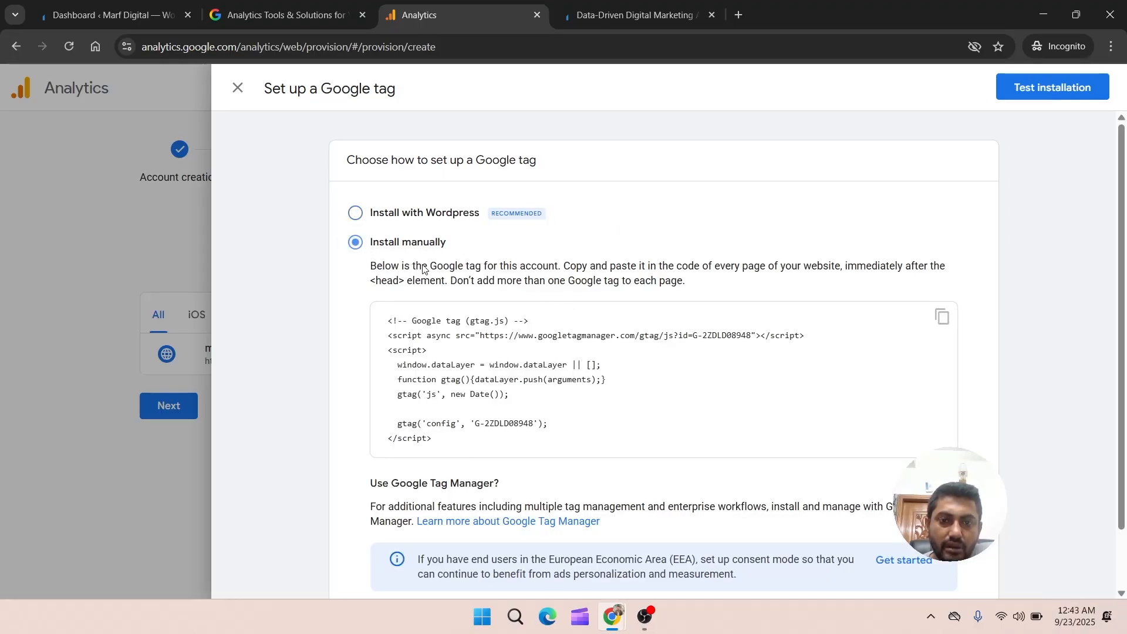
pyautogui.scroll(-1, 448, 285)
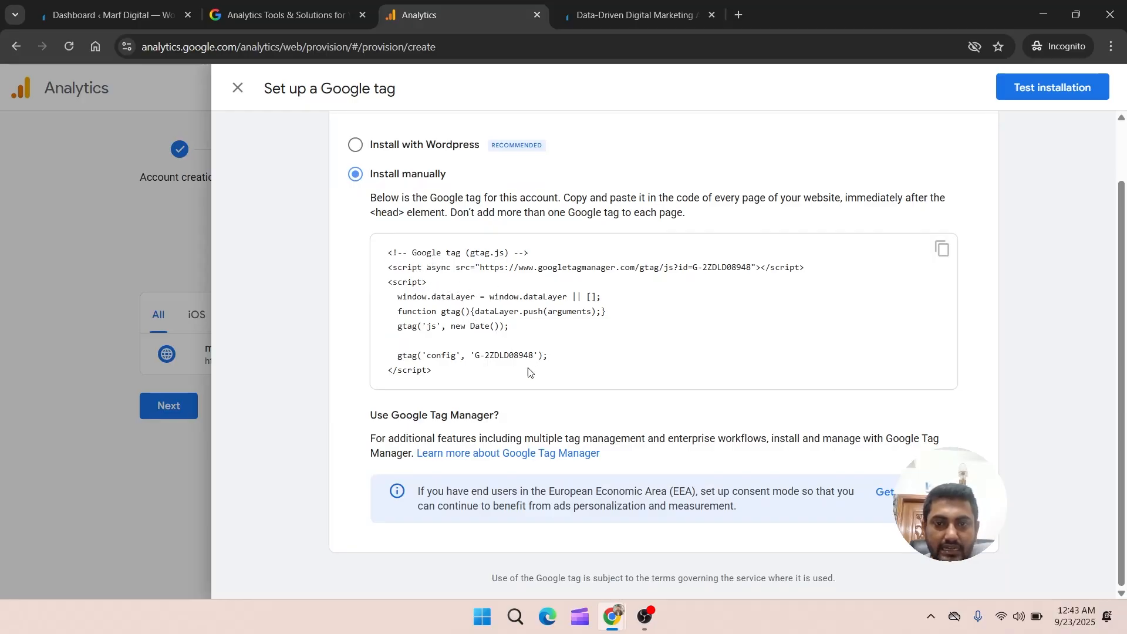
pyautogui.moveTo(477, 357); pyautogui.dragTo(536, 359)
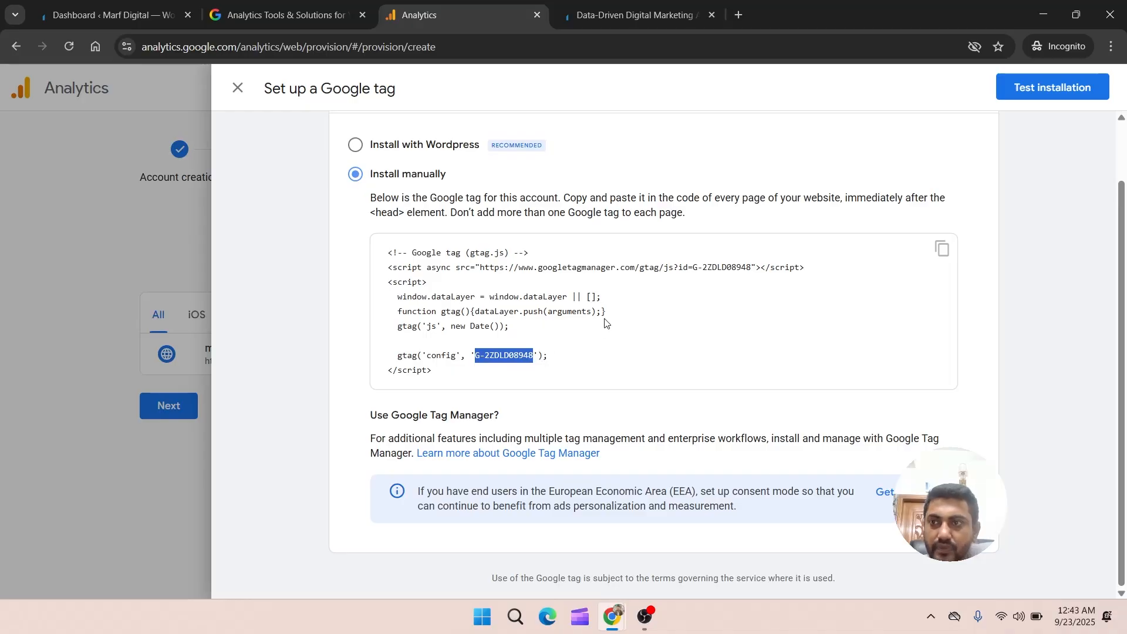
pyautogui.scroll(1, 605, 326)
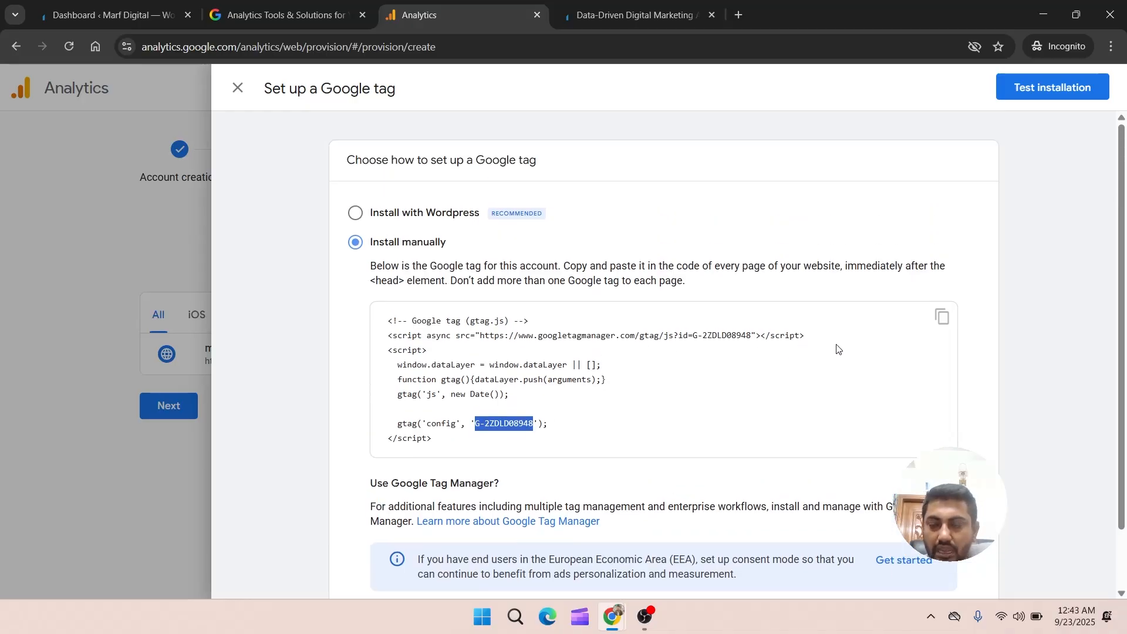
pyautogui.click(944, 320)
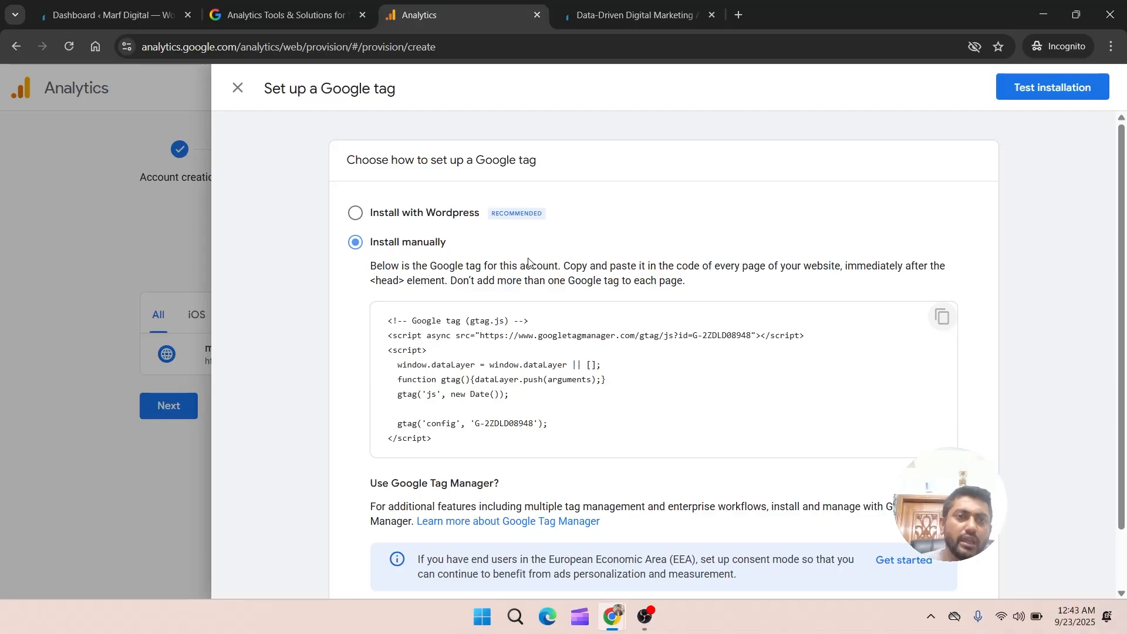
# - Switch to the marfdigital.com WordPress dashboard and look over the admin sections available for adding the tag
pyautogui.click(104, 12)
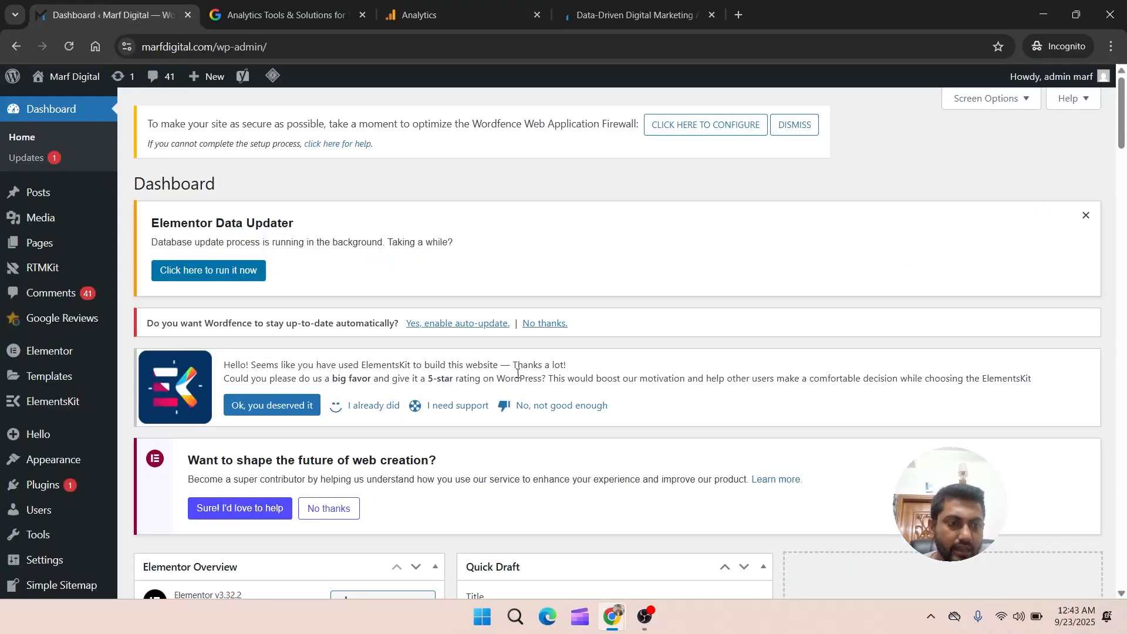
pyautogui.scroll(-2, 50, 306)
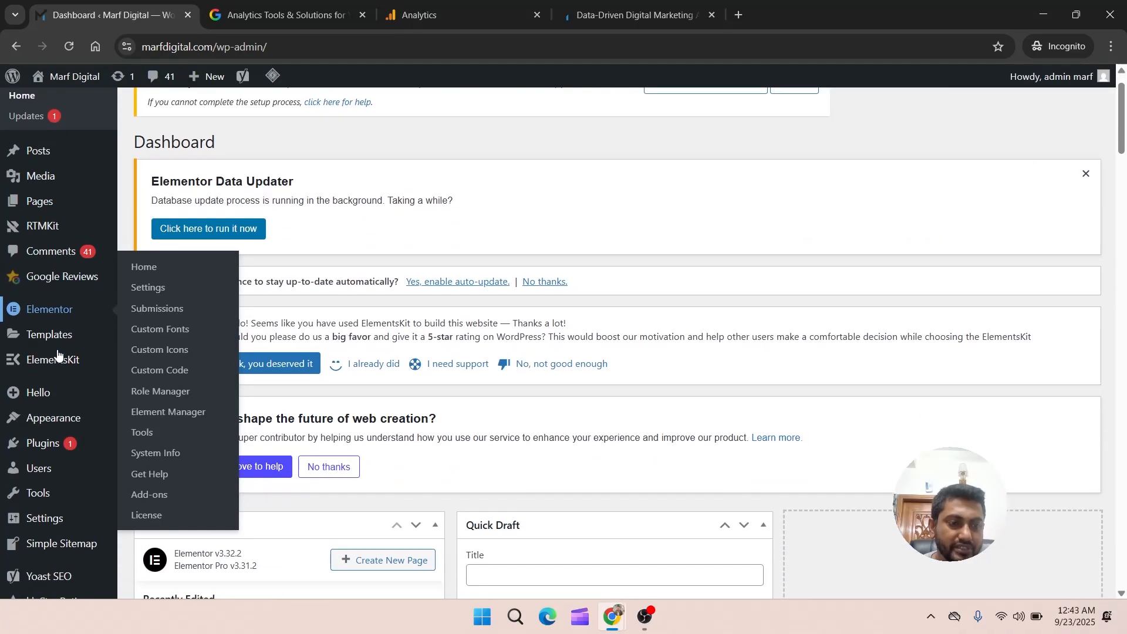
pyautogui.moveTo(58, 353)
pyautogui.scroll(-3, 58, 352)
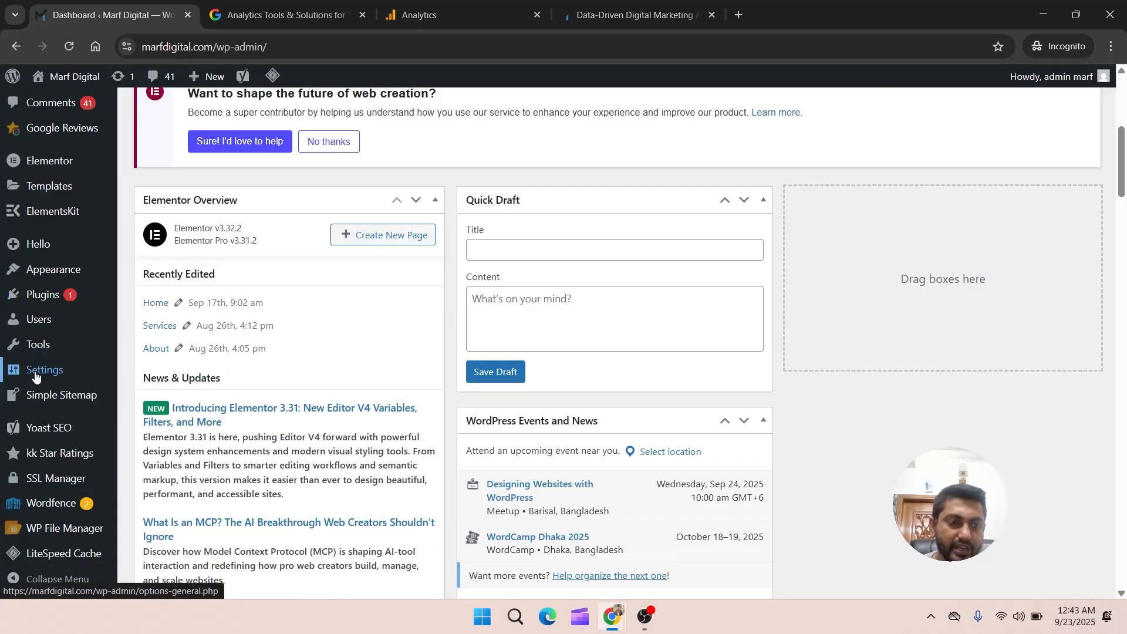
pyautogui.moveTo(34, 383)
pyautogui.scroll(-1, 35, 382)
pyautogui.scroll(-1, 35, 383)
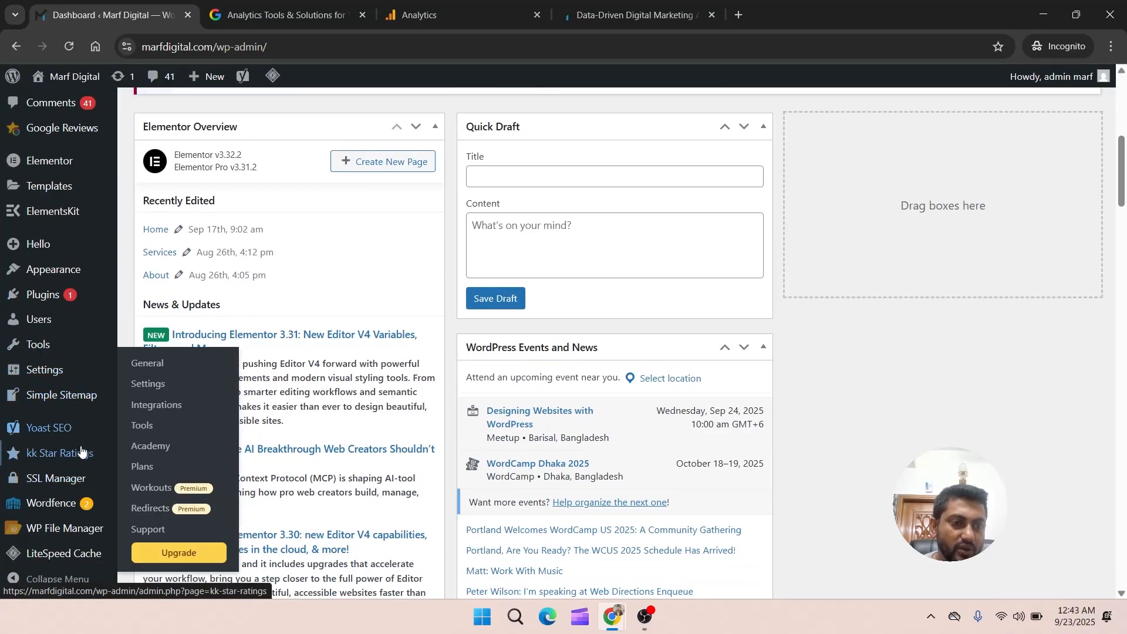
pyautogui.moveTo(65, 429)
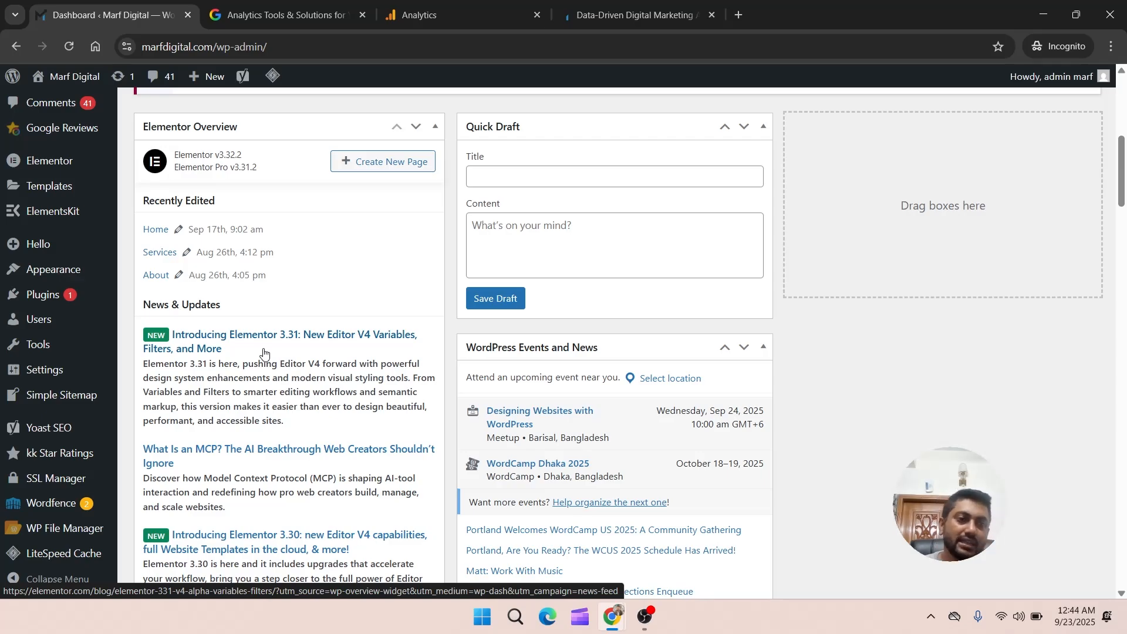
# - Search for "gtm4wp" among the plugins to add, view the GTM4WP plugin's details and close them
pyautogui.moveTo(44, 297)
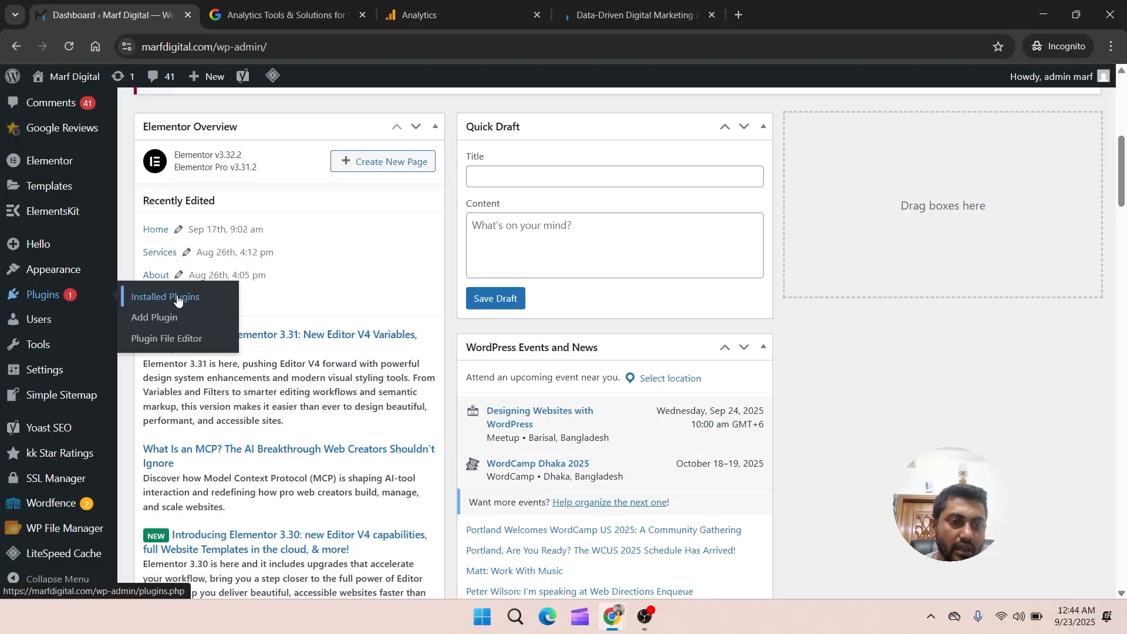
pyautogui.click(170, 317)
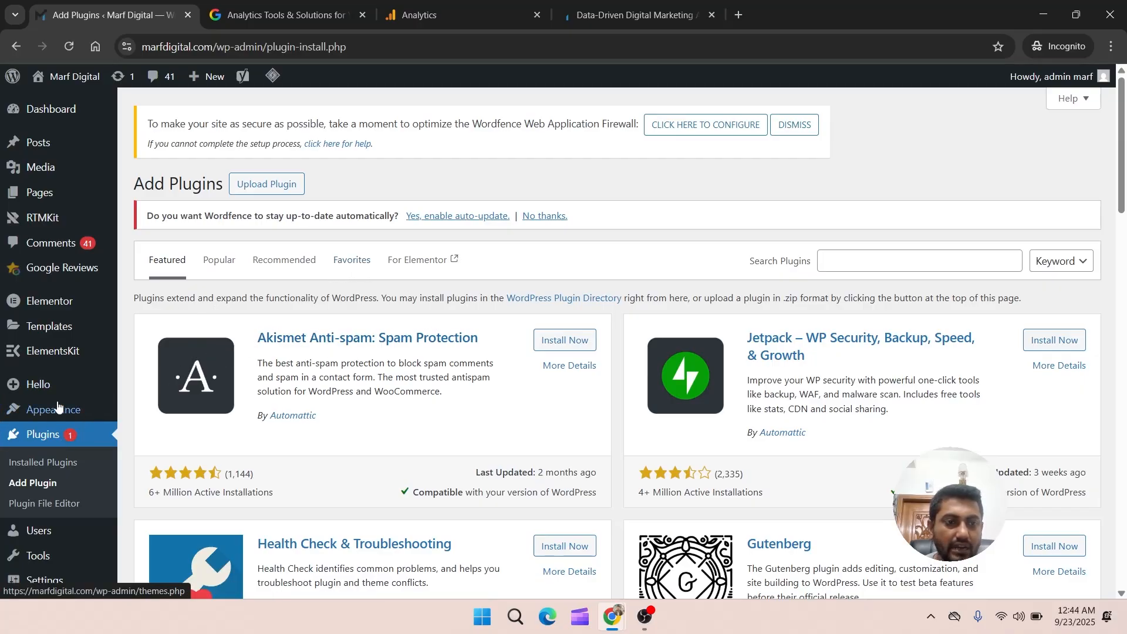
pyautogui.click(858, 266)
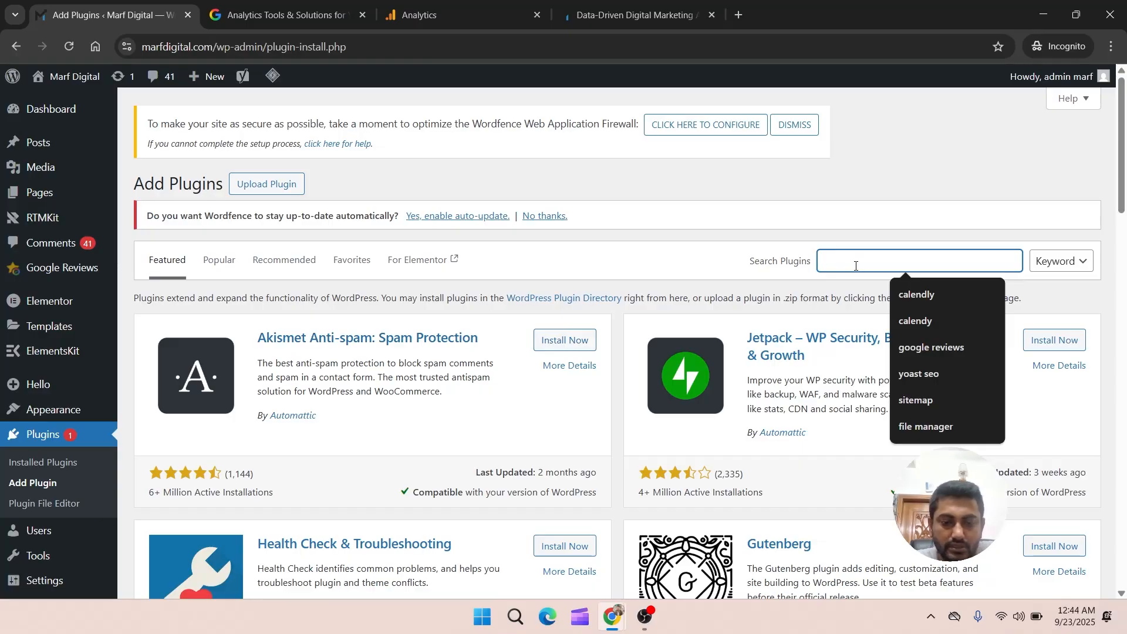
pyautogui.write('gtm')
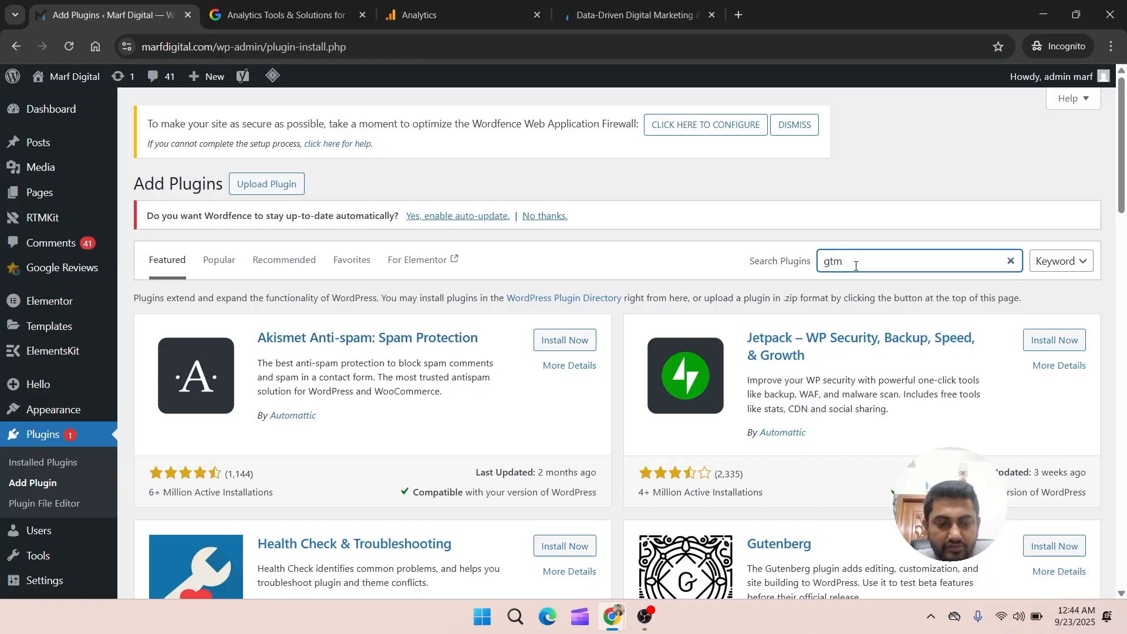
pyautogui.write('4wp')
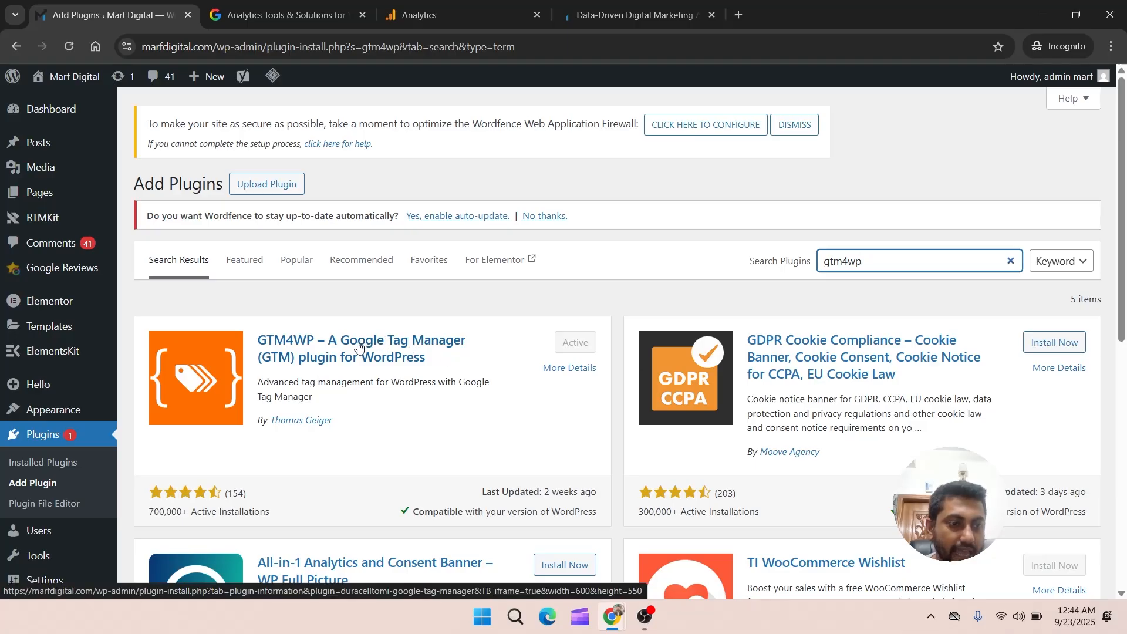
pyautogui.moveTo(114, 415)
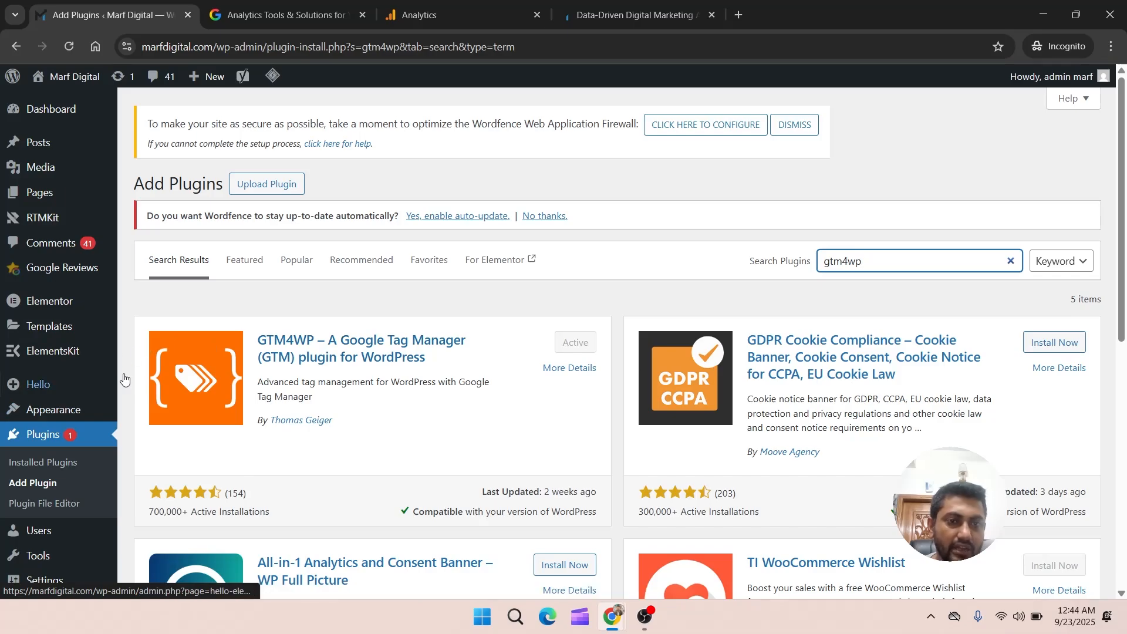
pyautogui.click(349, 356)
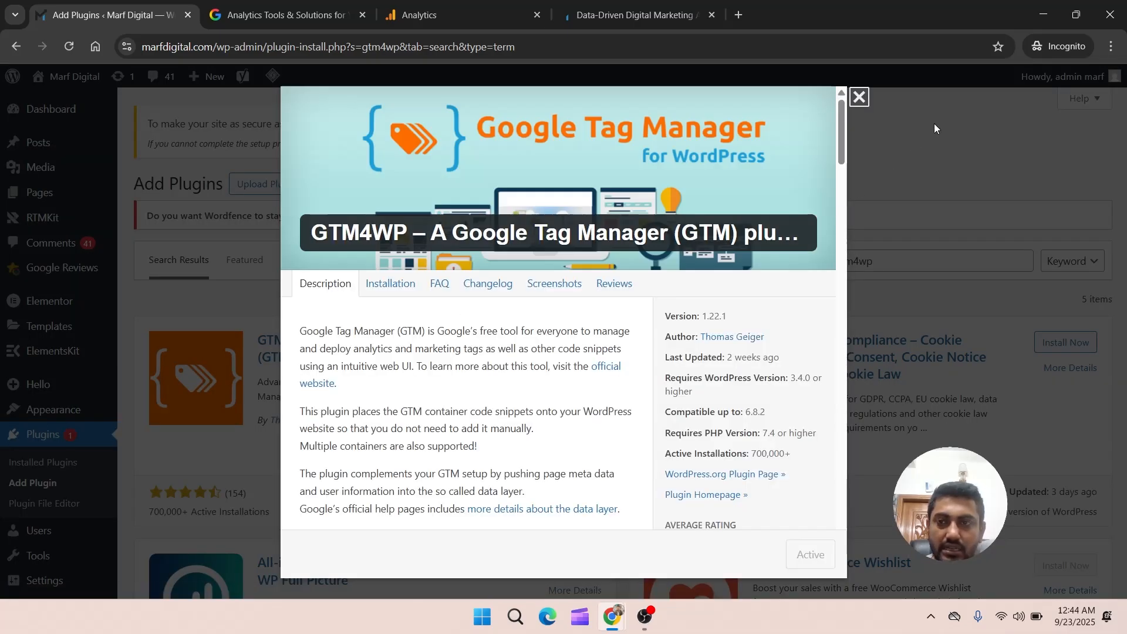
pyautogui.click(848, 96)
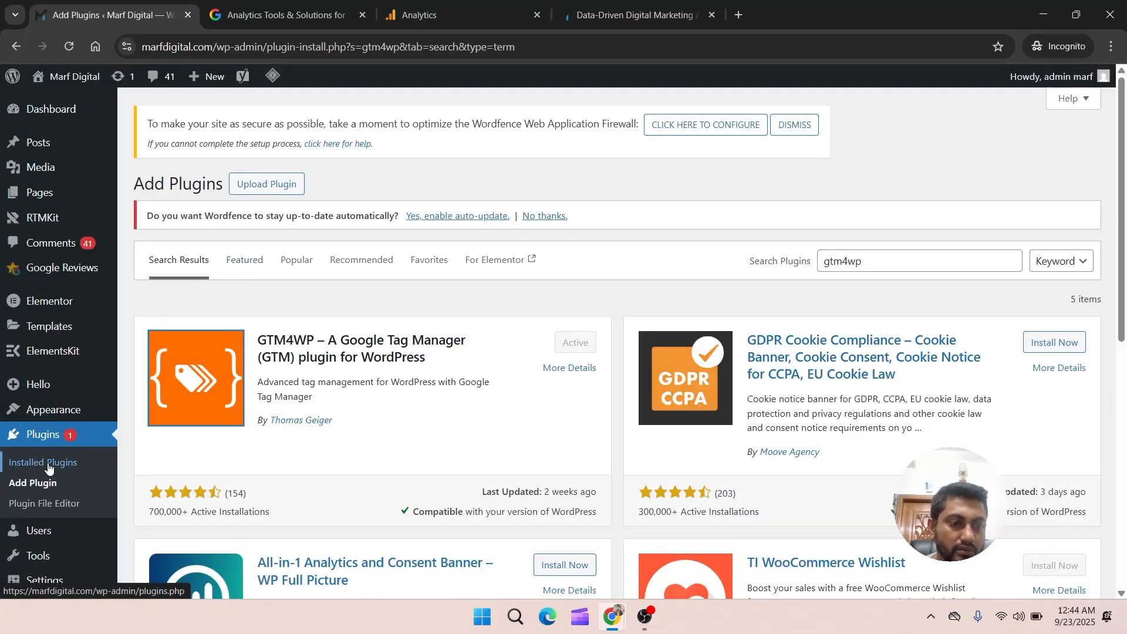
# - Find GTM4WP among the installed plugins, open its settings and review the Google Tag Manager ID and container code options
pyautogui.scroll(-1, 49, 461)
pyautogui.click(48, 390)
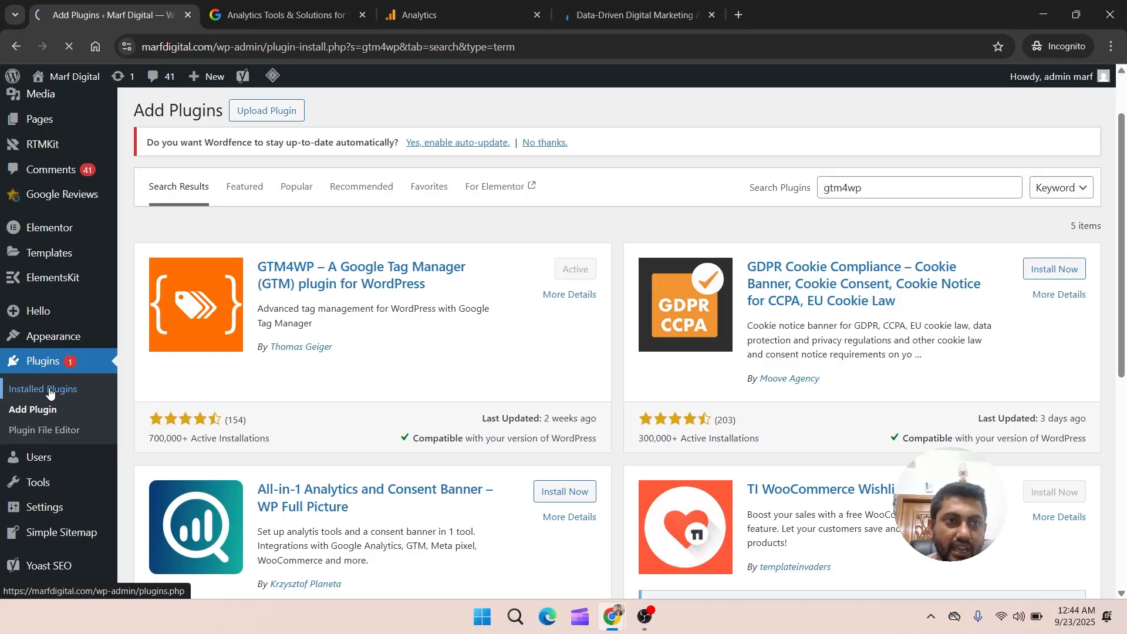
pyautogui.scroll(-8, 407, 413)
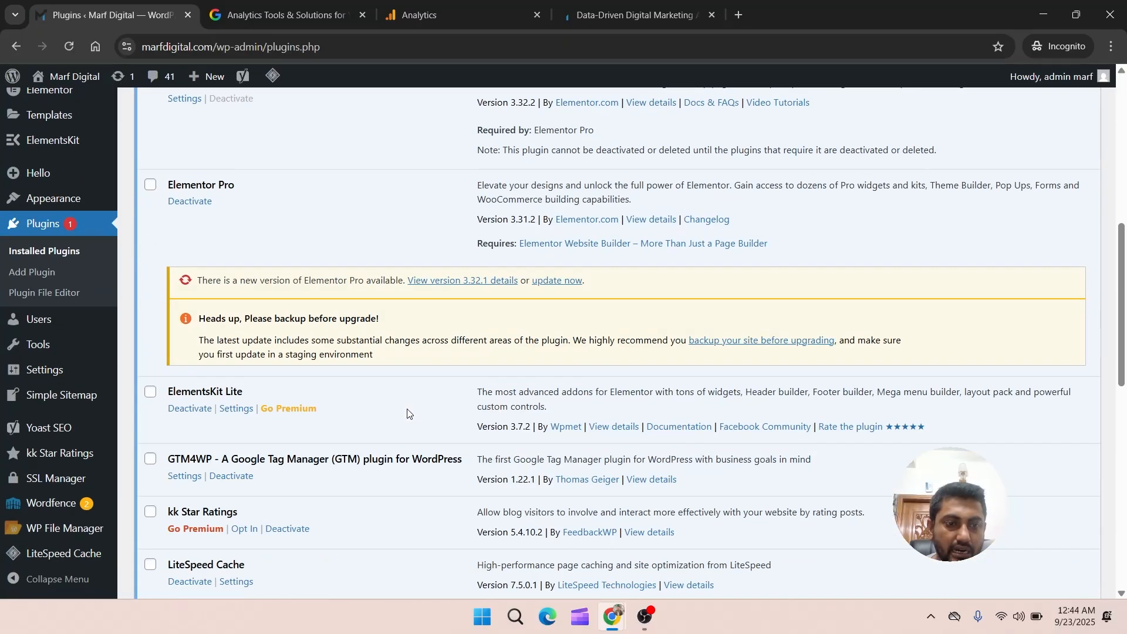
pyautogui.scroll(-5, 407, 412)
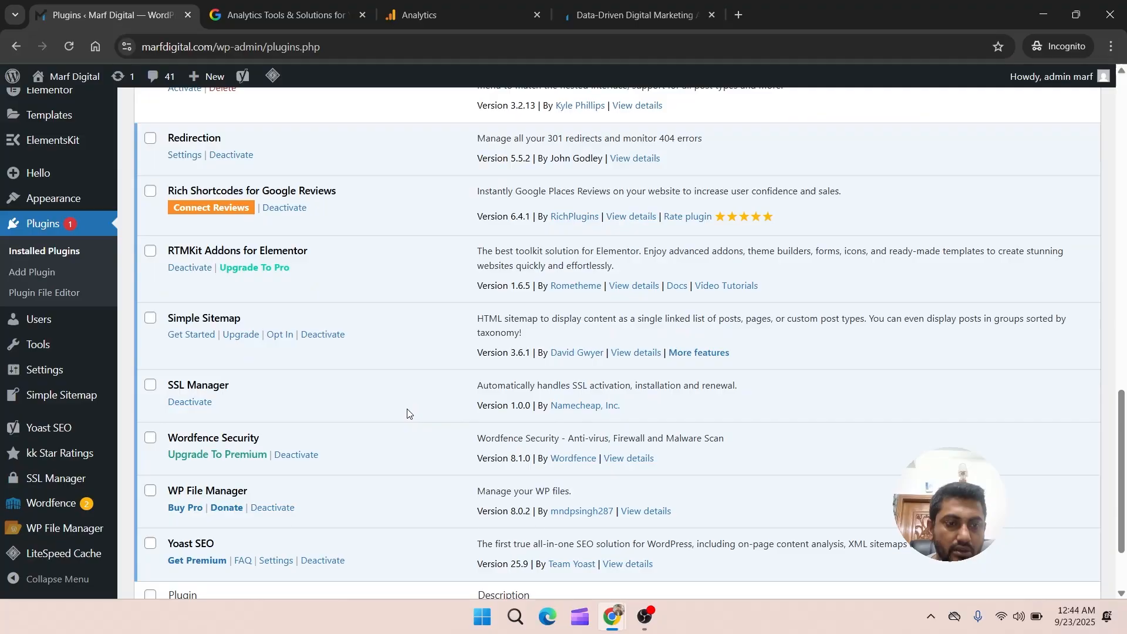
pyautogui.scroll(-2, 409, 413)
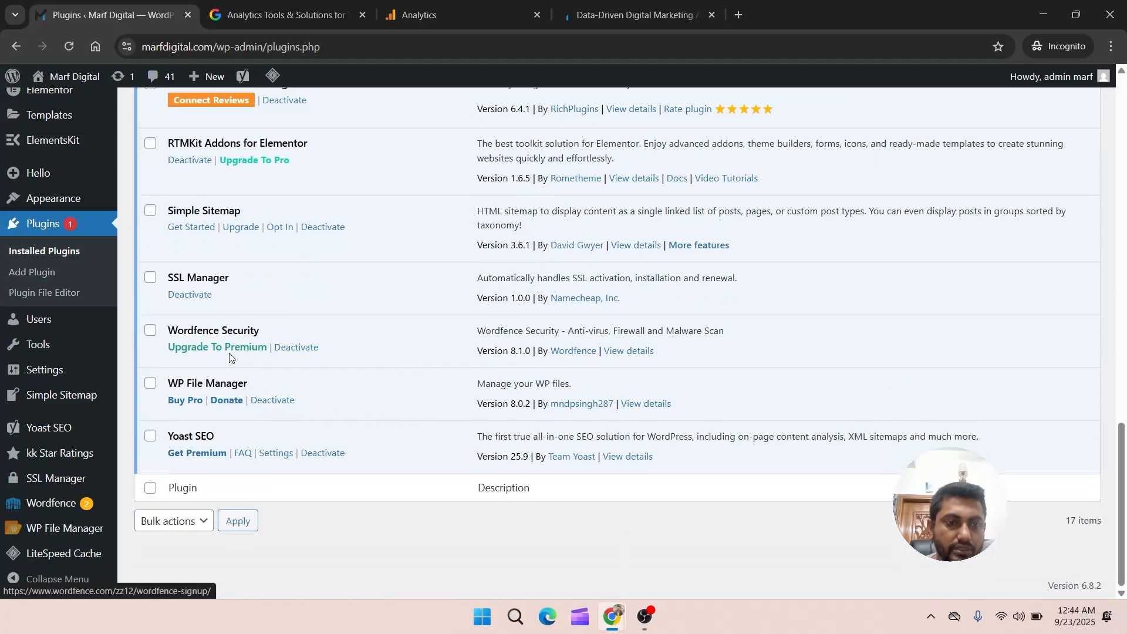
pyautogui.scroll(3, 231, 359)
pyautogui.scroll(5, 231, 359)
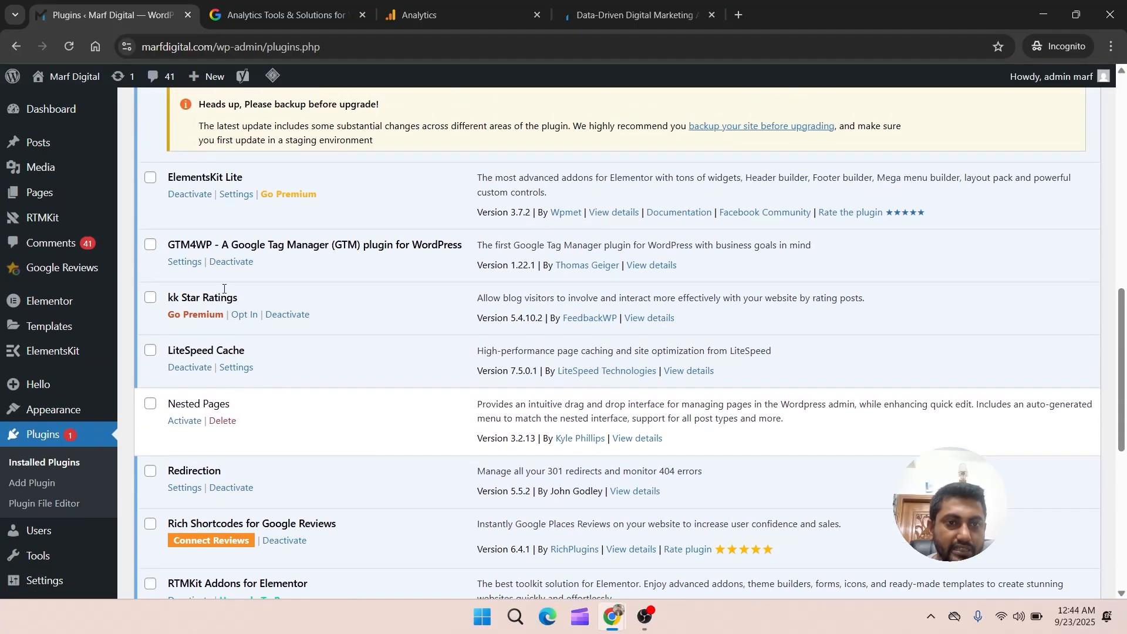
pyautogui.click(184, 263)
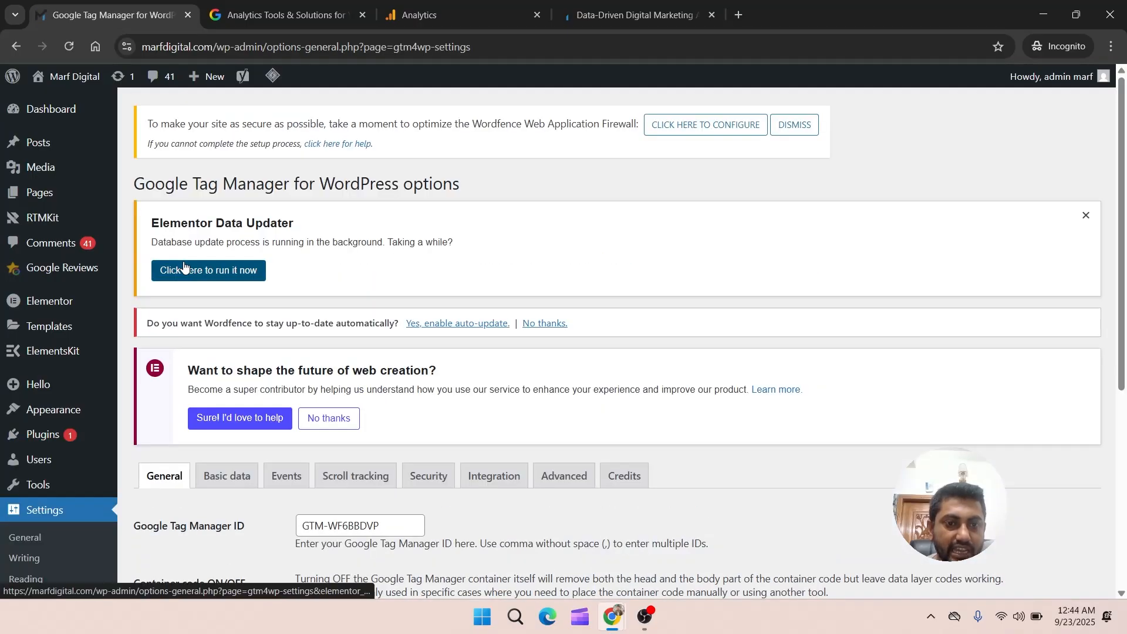
pyautogui.scroll(-5, 194, 274)
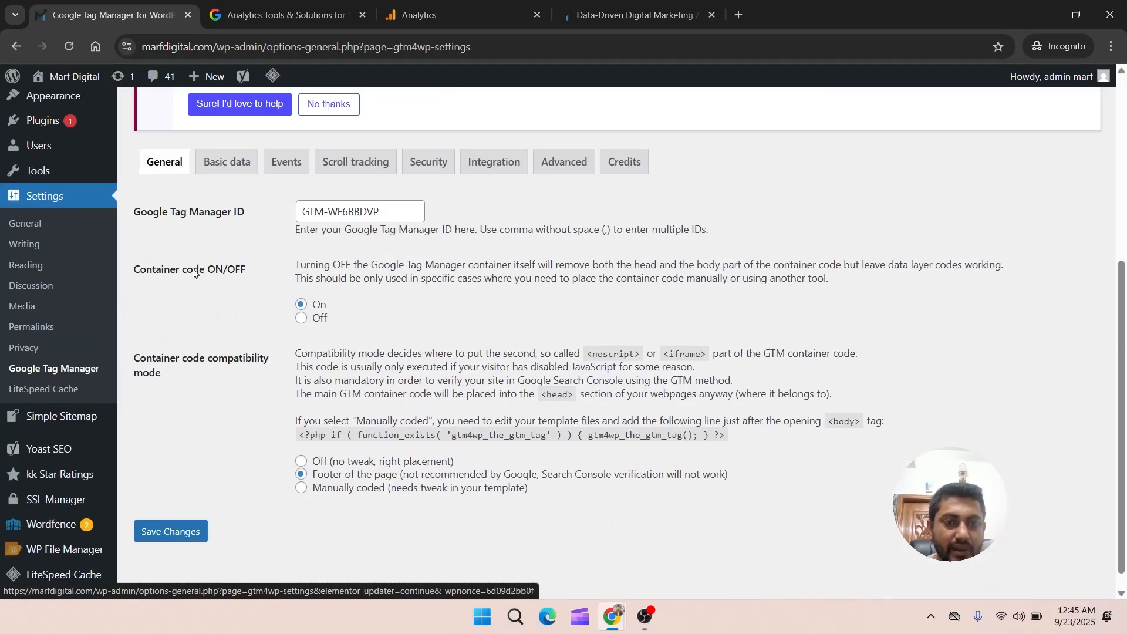
pyautogui.scroll(2, 348, 338)
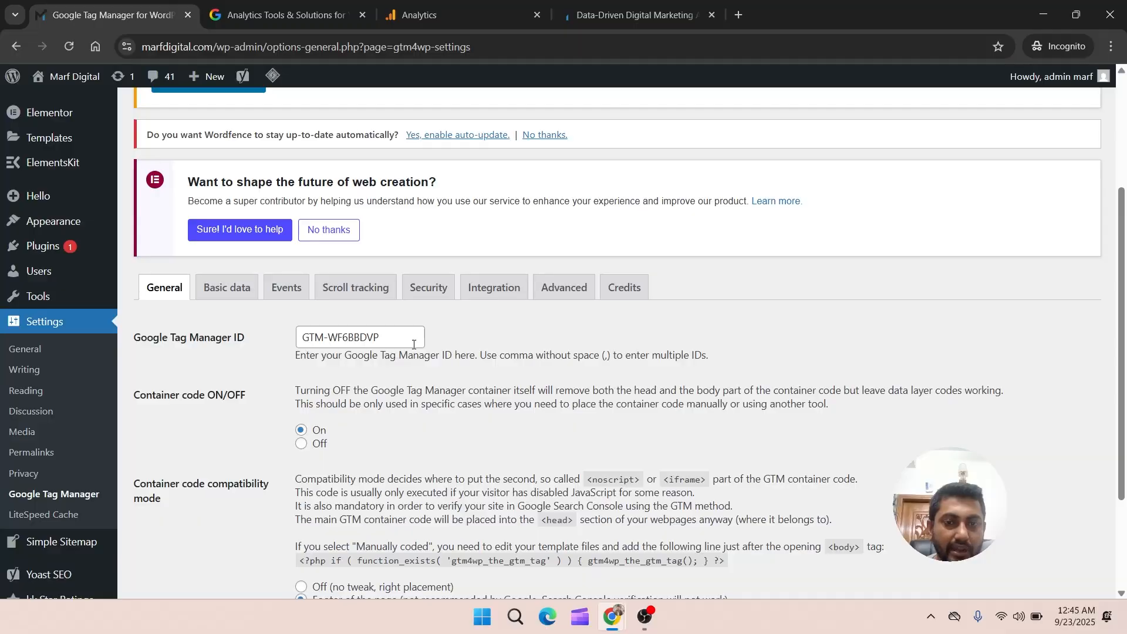
pyautogui.scroll(-3, 414, 345)
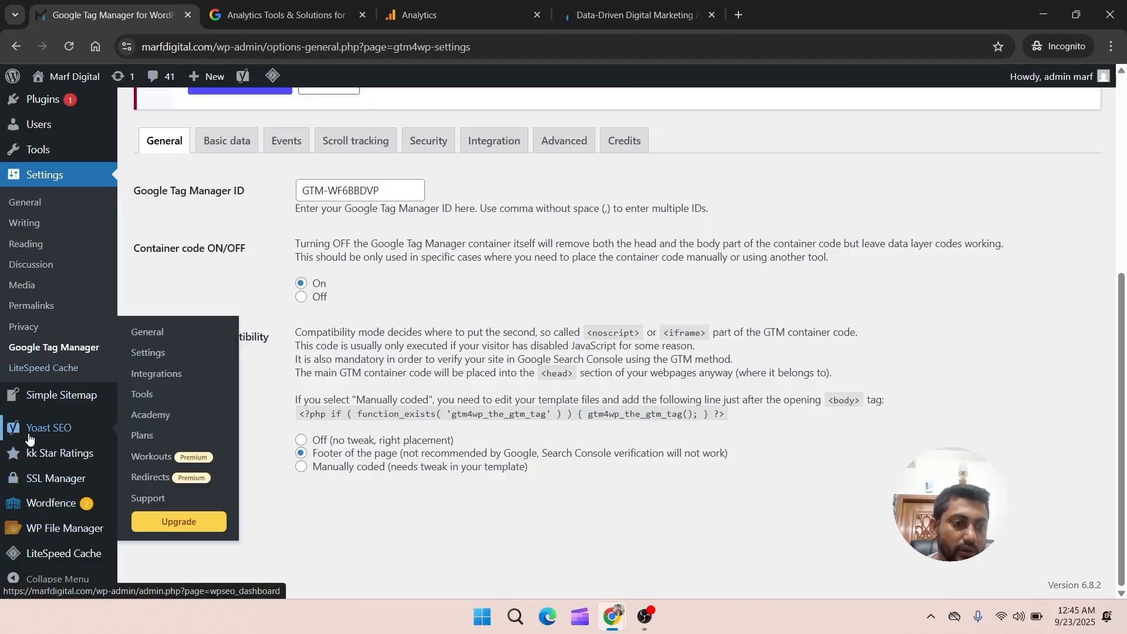
# - Open the theme file editor, load the Hello Elementor theme for editing and look through its theme files
pyautogui.scroll(3, 38, 499)
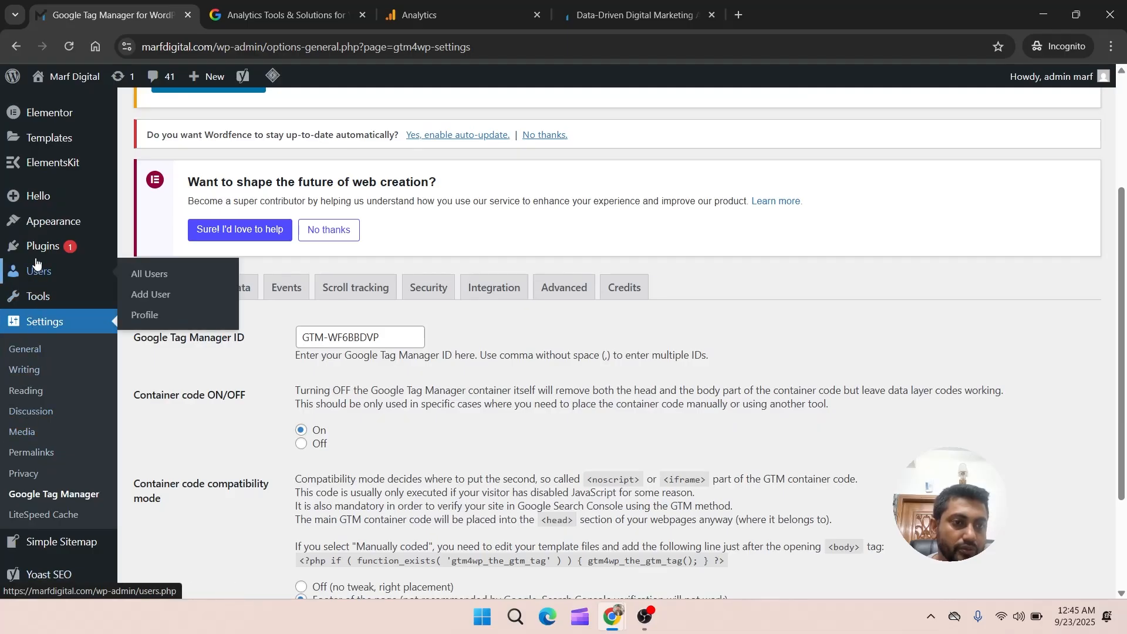
pyautogui.moveTo(43, 226)
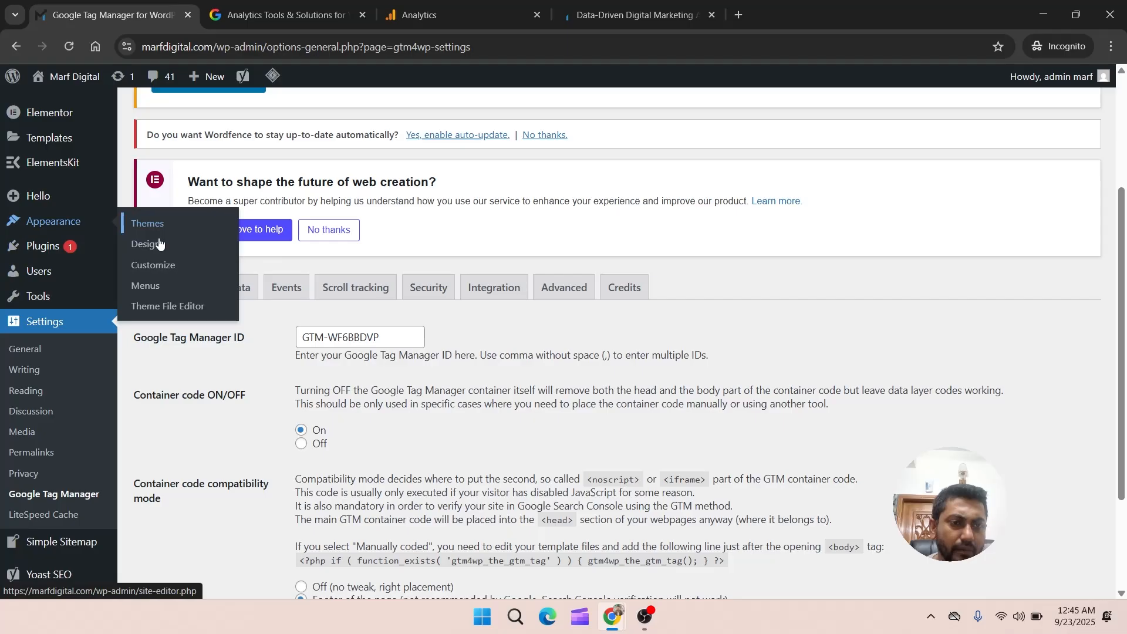
pyautogui.click(170, 307)
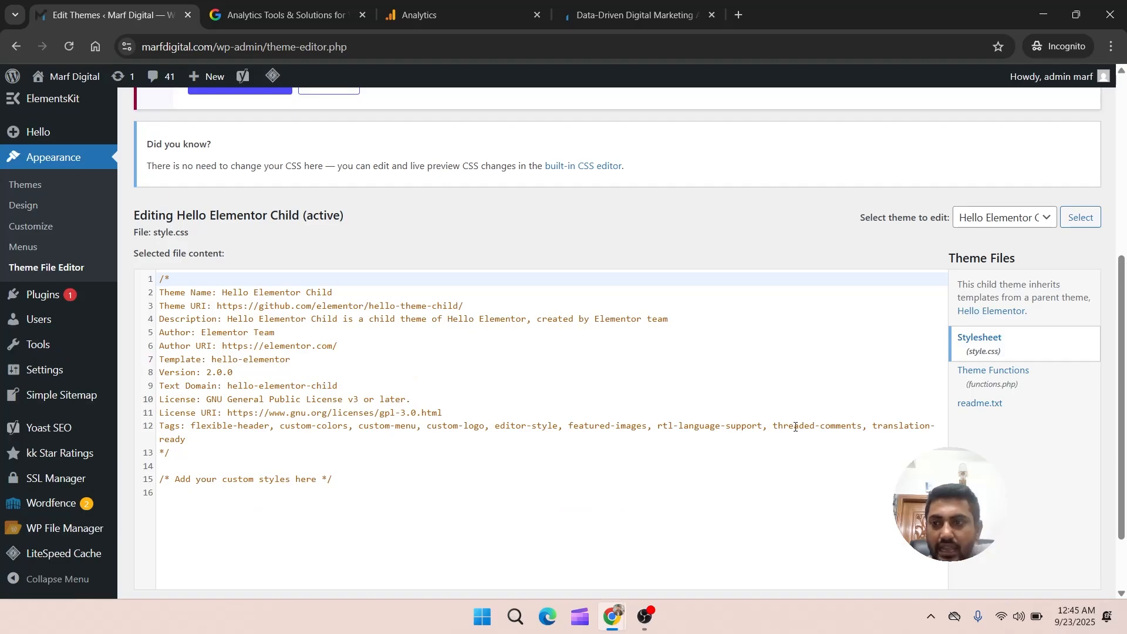
pyautogui.click(1008, 220)
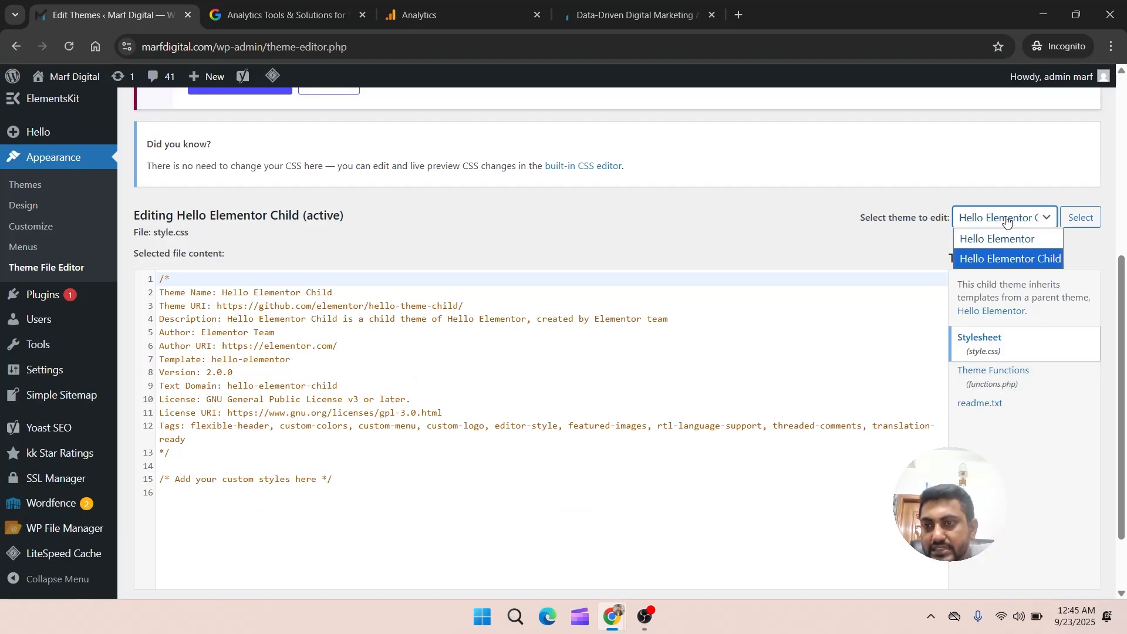
pyautogui.click(1005, 238)
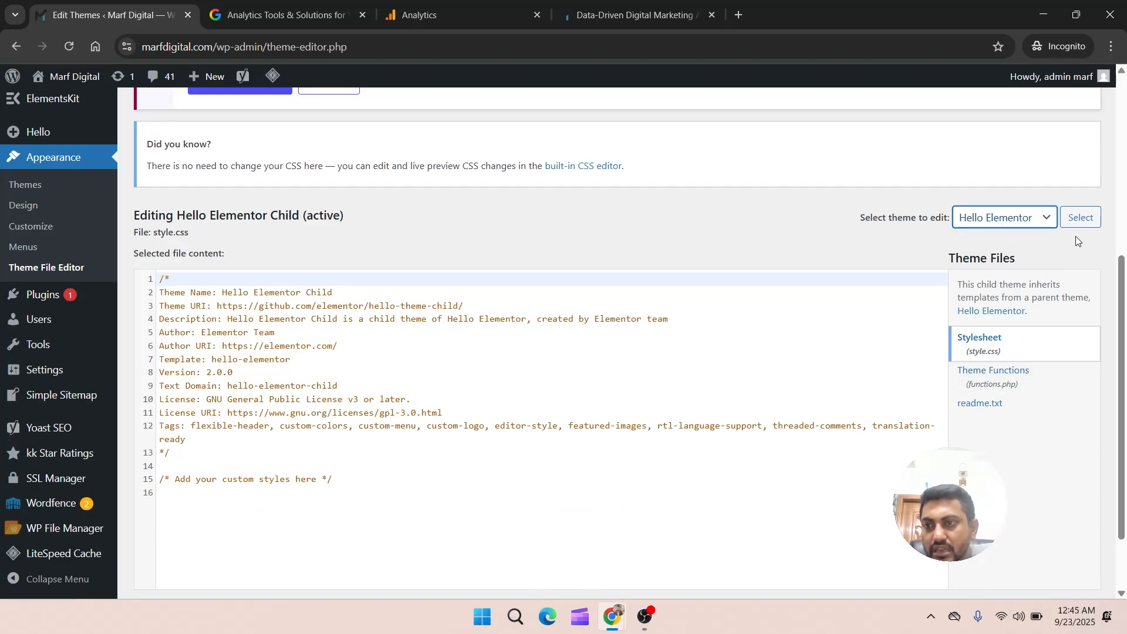
pyautogui.click(1079, 220)
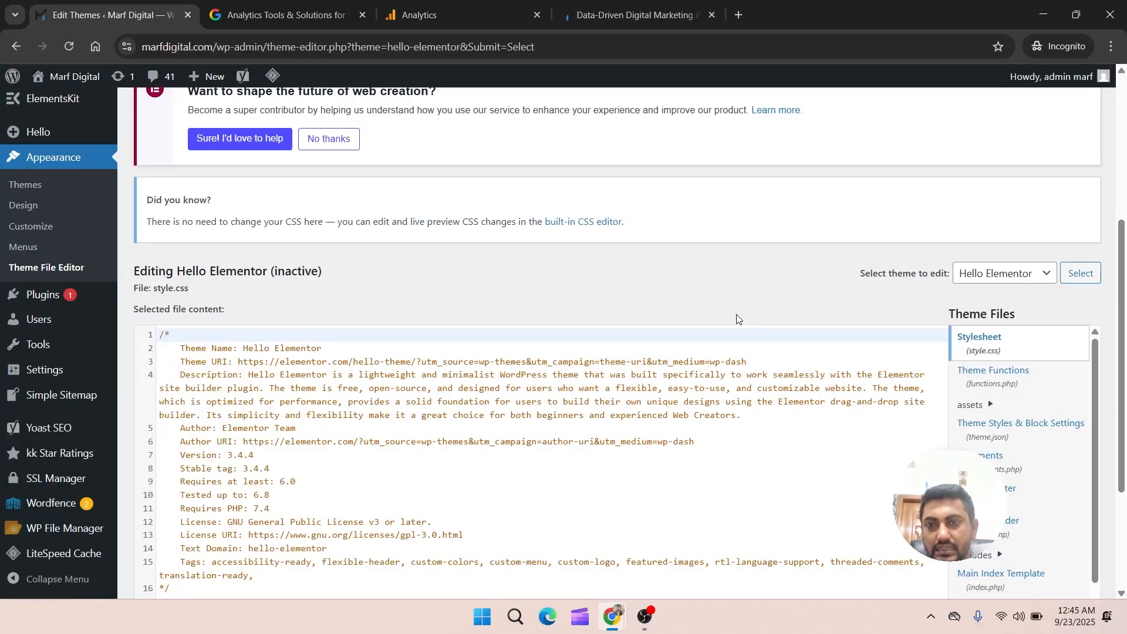
pyautogui.scroll(-1, 813, 340)
pyautogui.scroll(-1, 1017, 418)
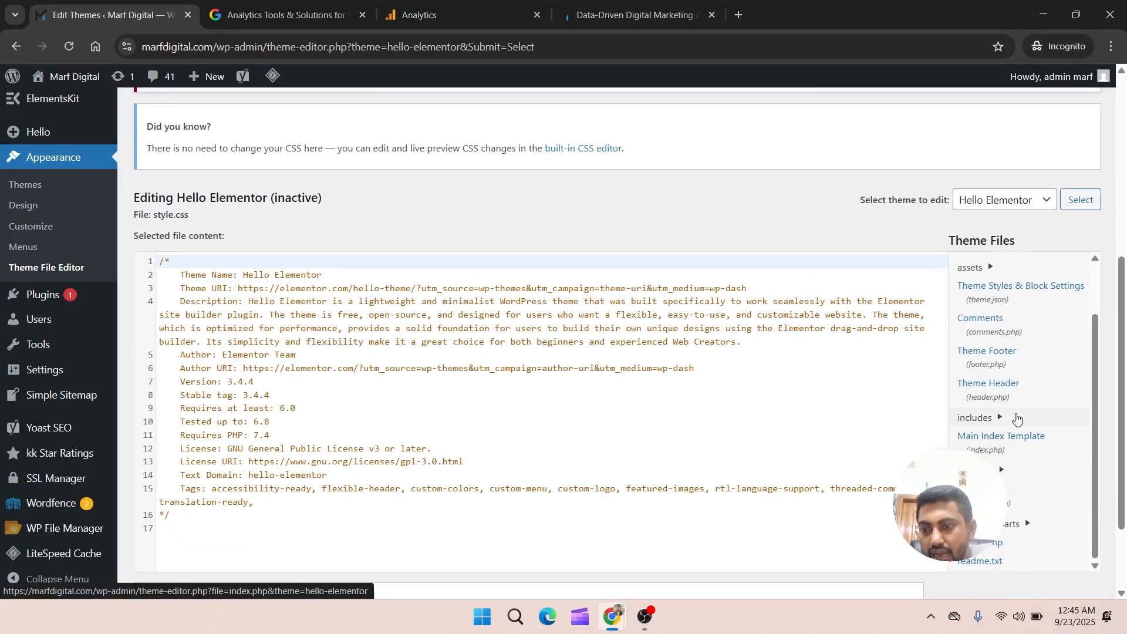
pyautogui.scroll(-2, 1017, 418)
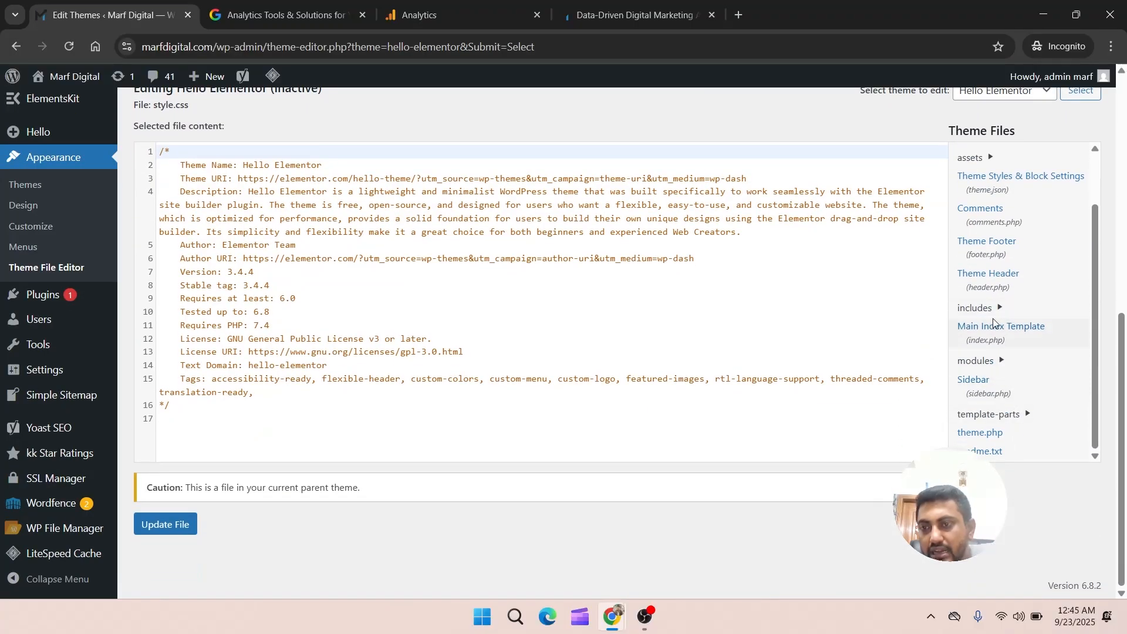
# - Open the Theme Header file (header.php) of Hello Elementor and locate its opening and closing head tags
pyautogui.click(995, 281)
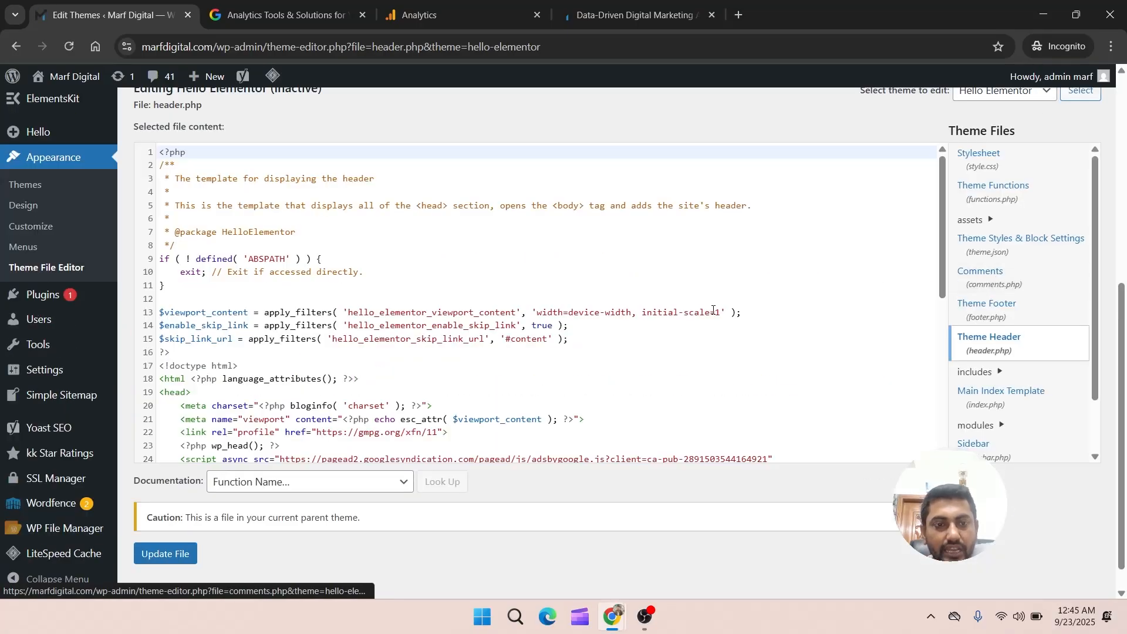
pyautogui.scroll(-2, 344, 266)
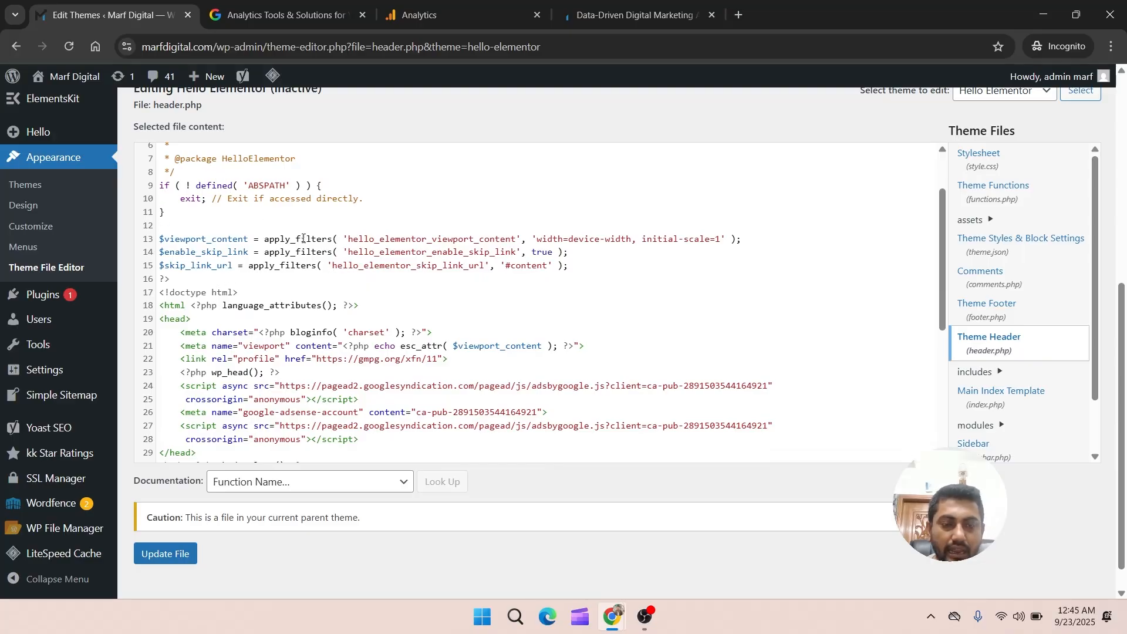
pyautogui.scroll(-5, 305, 240)
pyautogui.scroll(3, 319, 266)
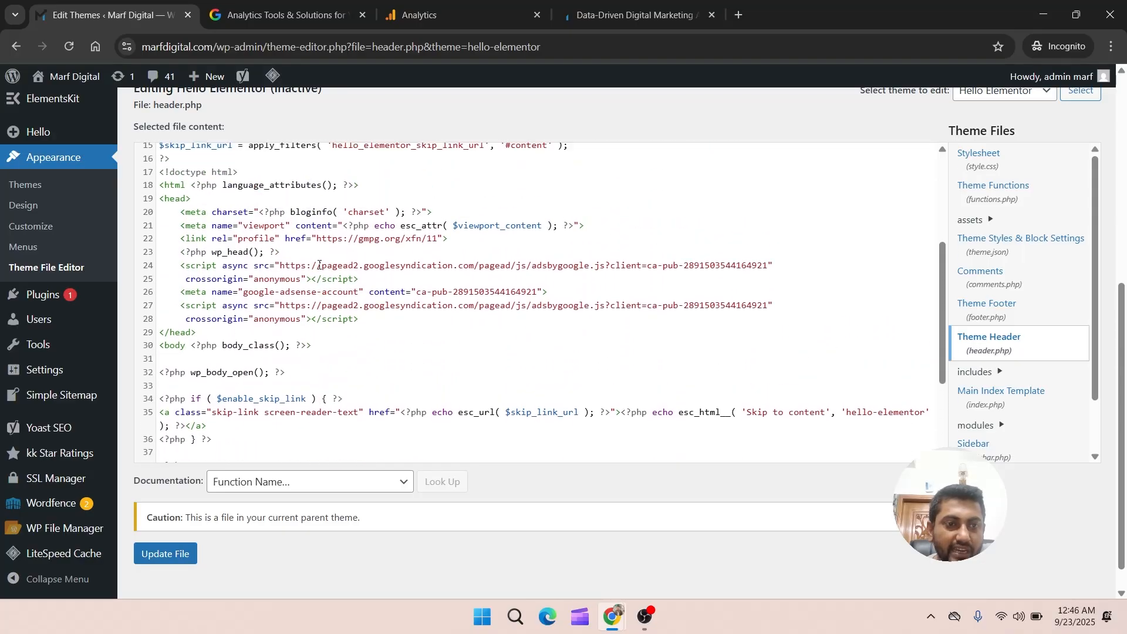
pyautogui.moveTo(159, 197); pyautogui.dragTo(177, 212)
pyautogui.click(167, 199)
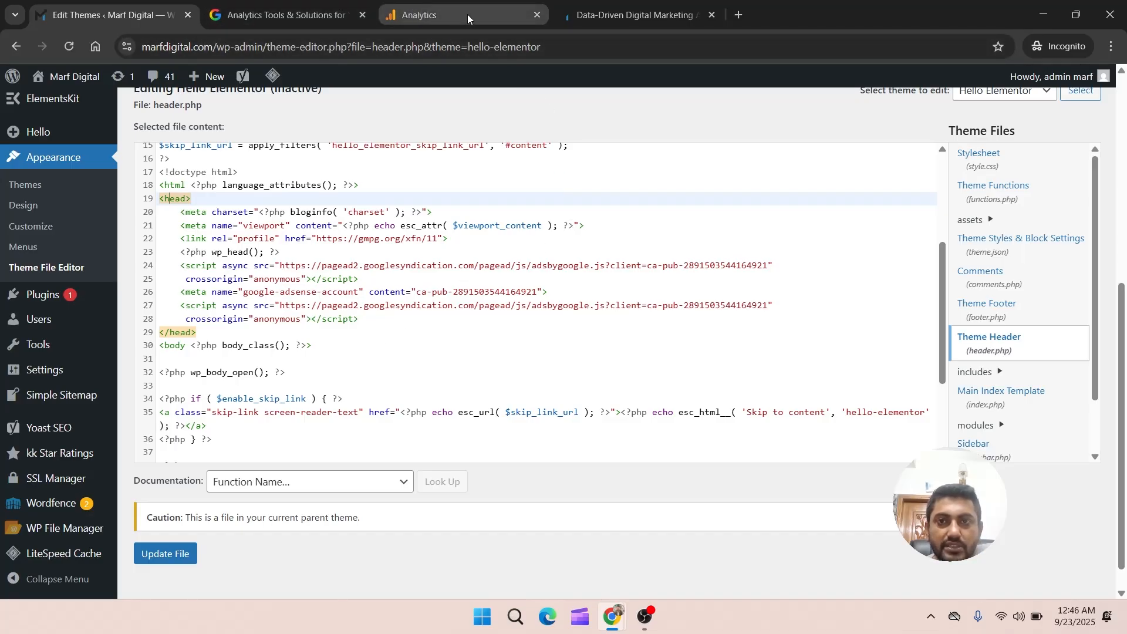
# - Copy the manual-install Google tag code from the Analytics tag setup page and return to the theme file editor
pyautogui.click(607, 12)
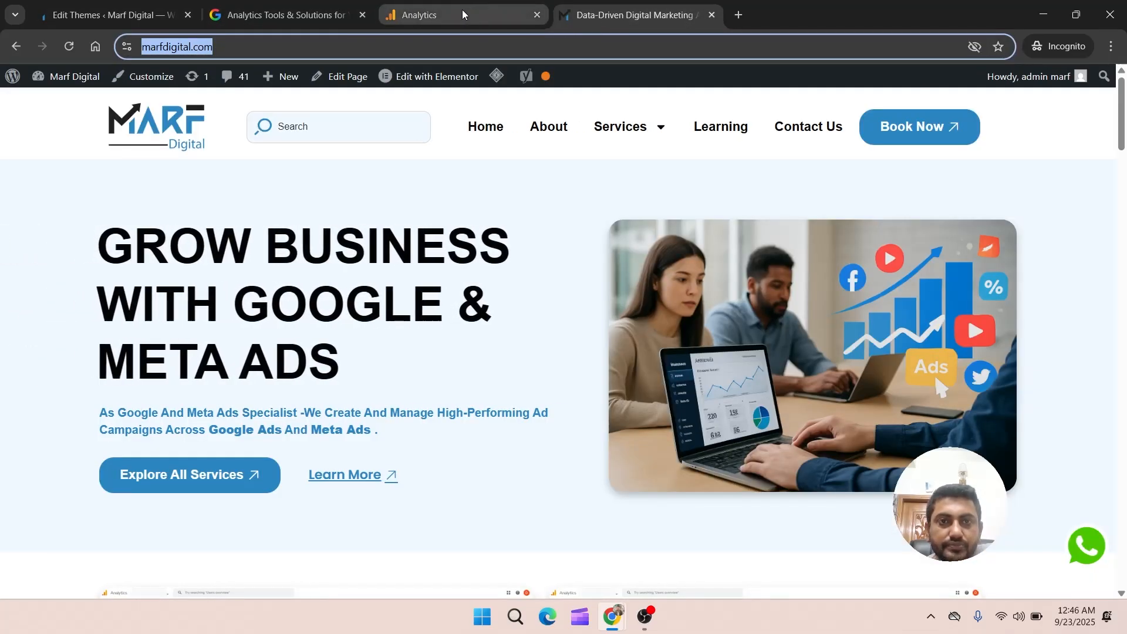
pyautogui.click(408, 14)
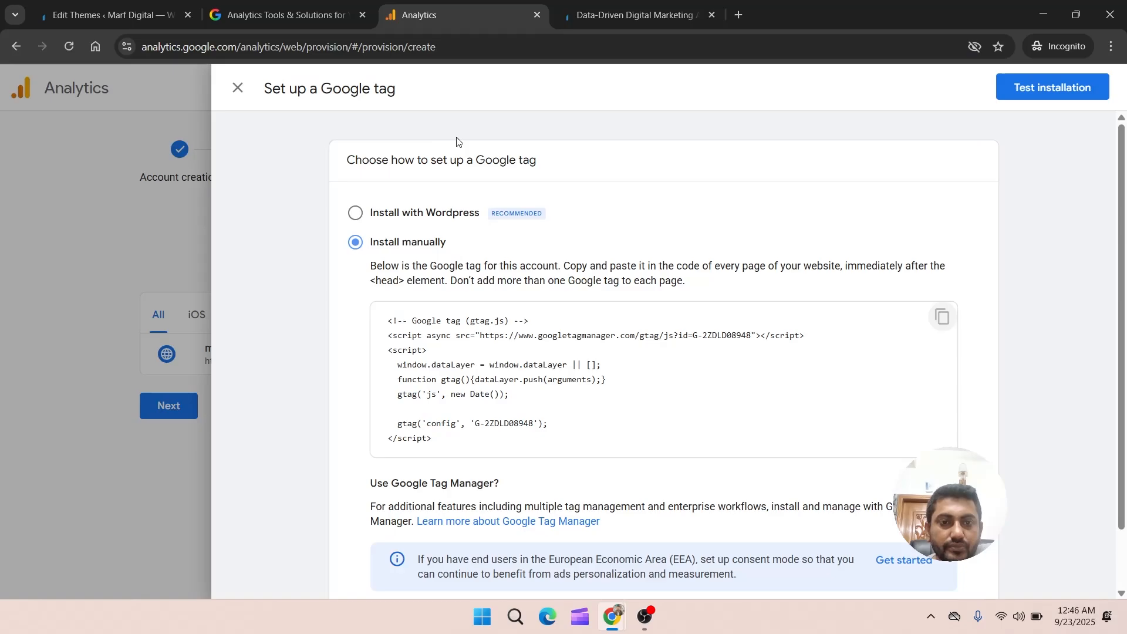
pyautogui.click(942, 317)
pyautogui.click(108, 19)
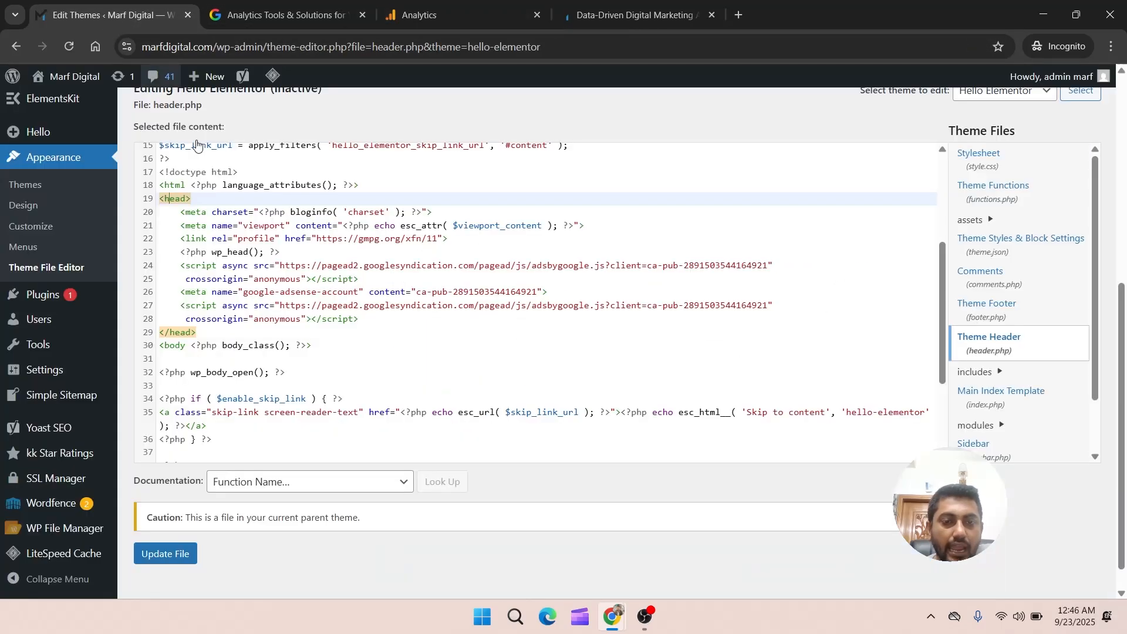
# - Paste the Google tag code just before the closing </head> tag in header.php, preceded by a blank line, and update the file
pyautogui.click(375, 323)
pyautogui.press('Return')
pyautogui.press('Return')
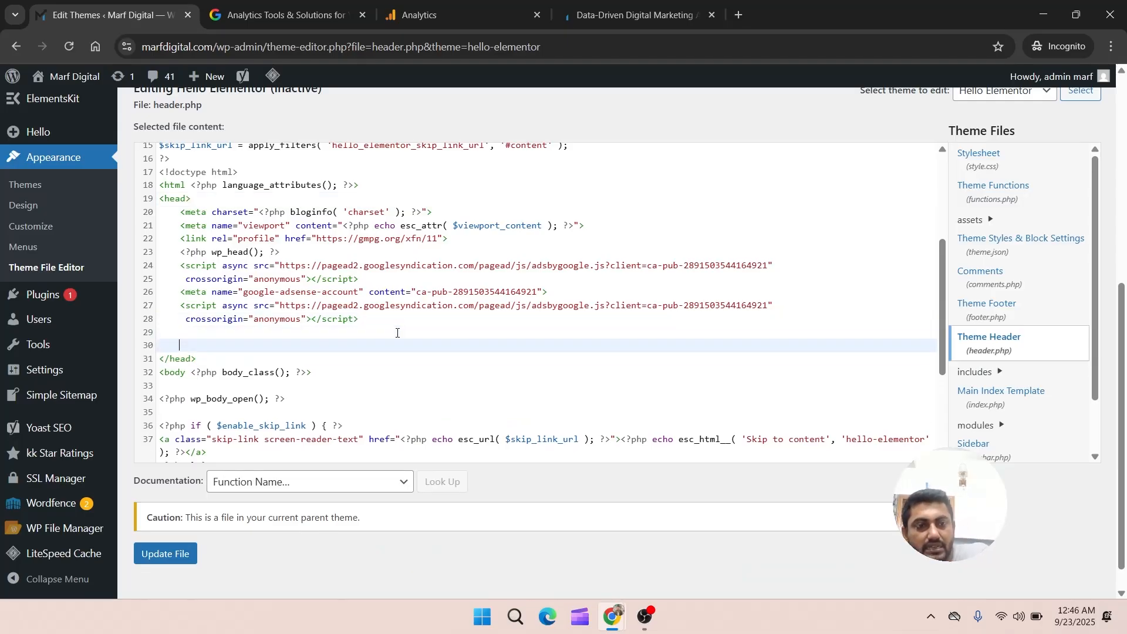
pyautogui.hotkey('ctrl', 'v')
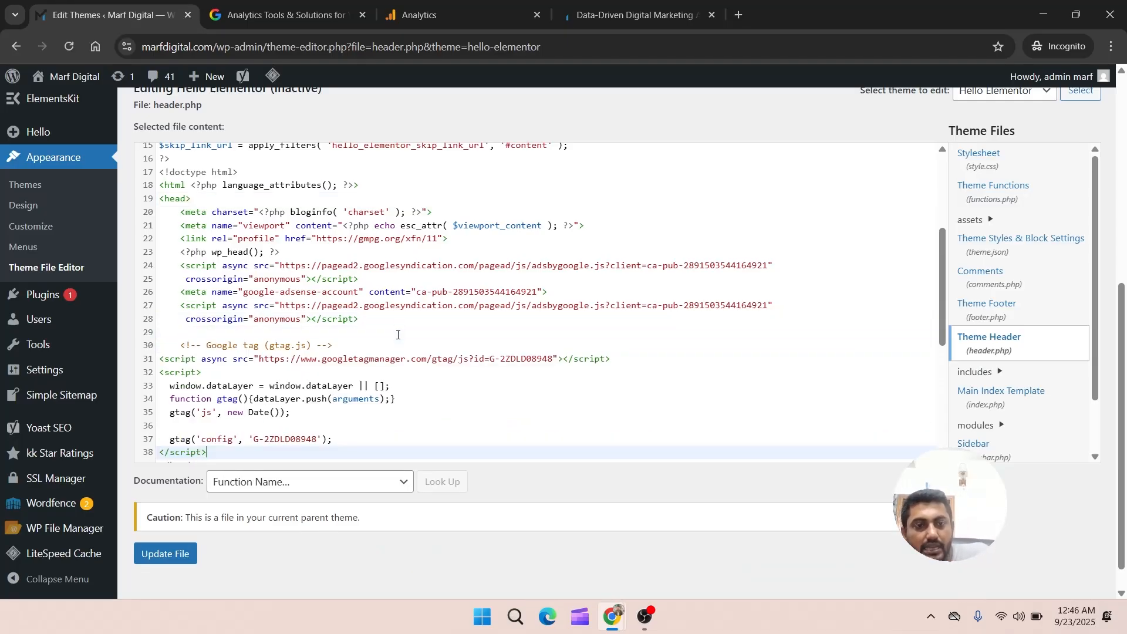
pyautogui.scroll(-1, 437, 355)
pyautogui.scroll(-2, 437, 357)
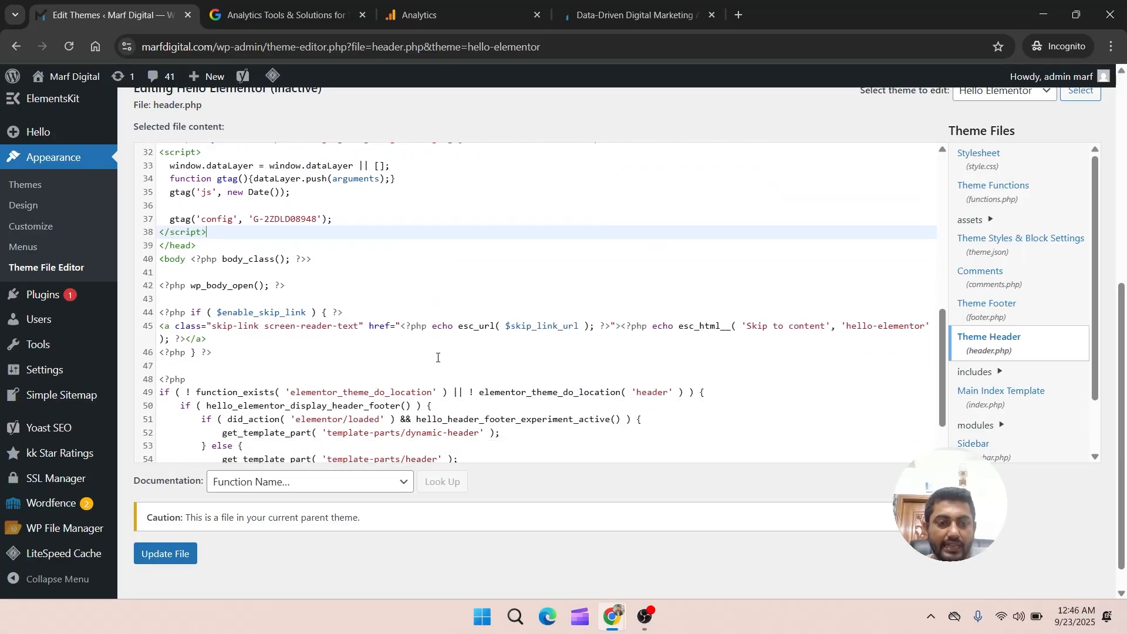
pyautogui.click(161, 554)
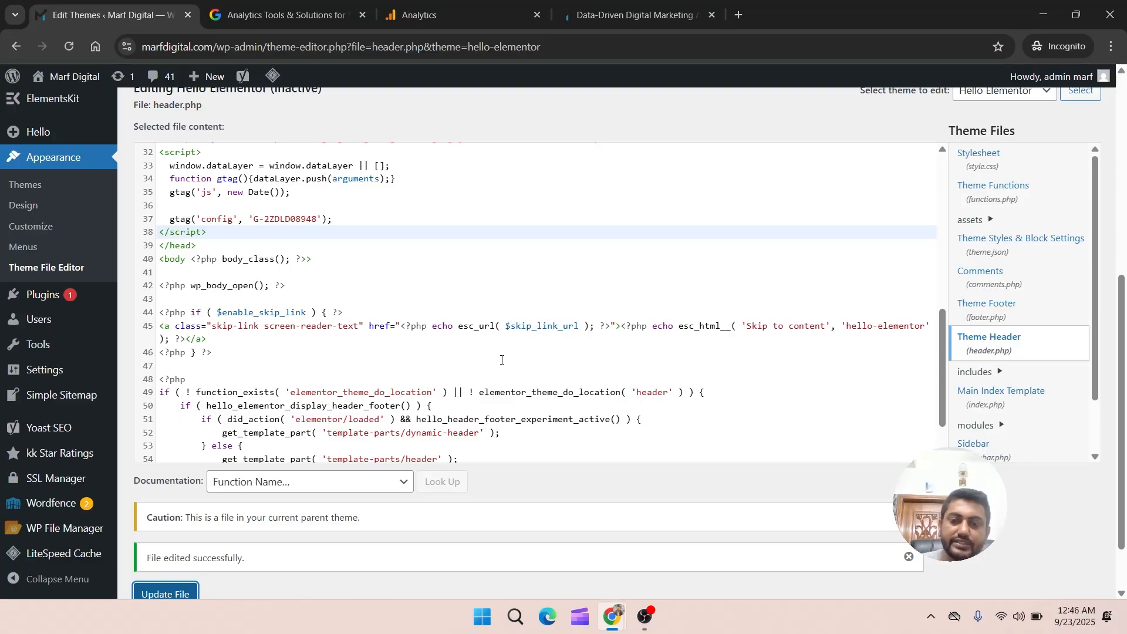
# - Switch to the other Chrome window, search for "google tag manager" in a new tab and open Google Tag Manager
pyautogui.moveTo(612, 617)
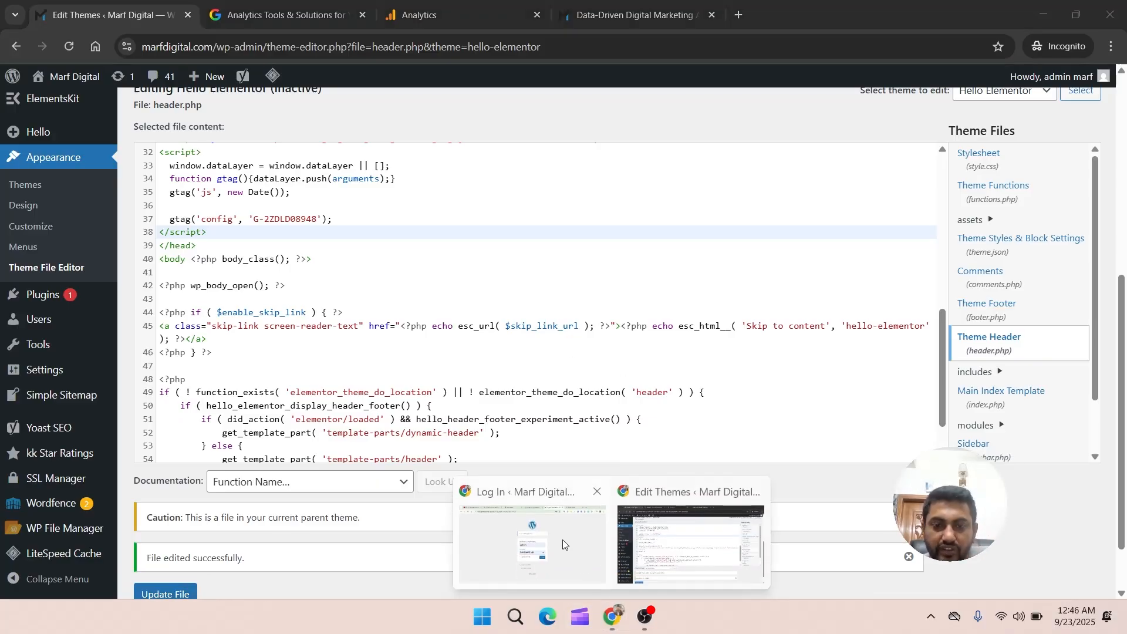
pyautogui.click(561, 538)
pyautogui.click(977, 15)
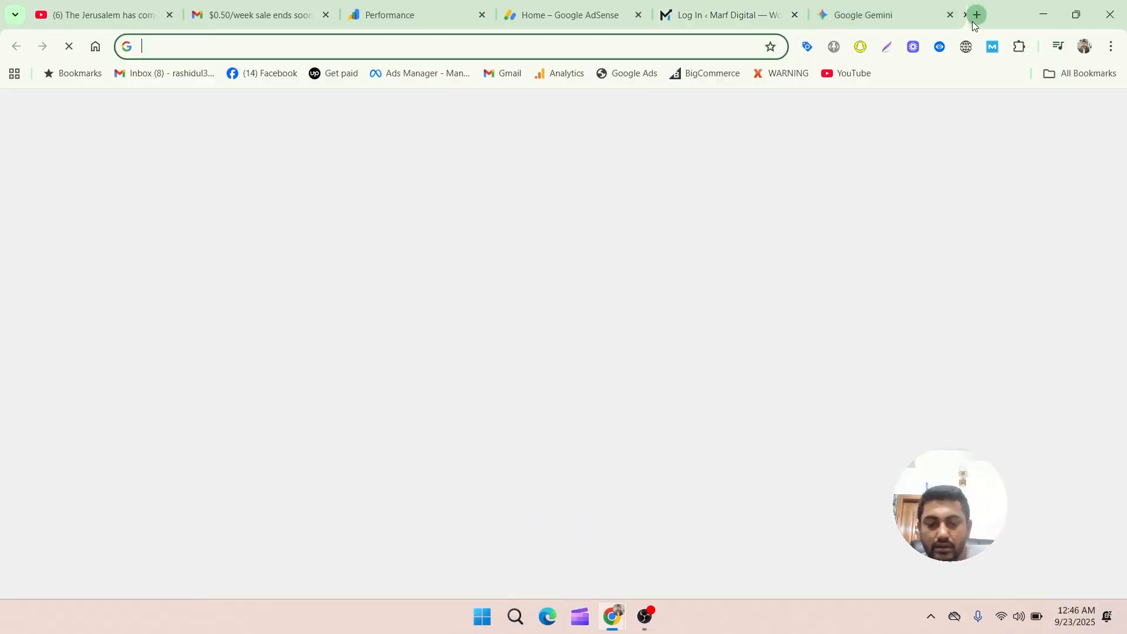
pyautogui.write('google ')
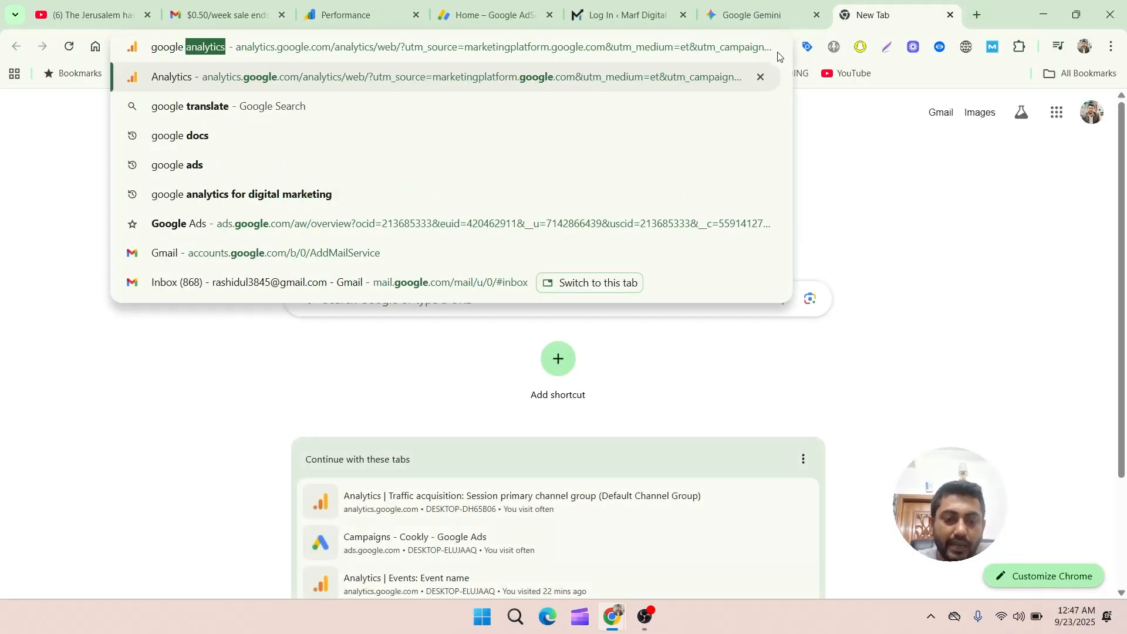
pyautogui.write('tah')
pyautogui.press('BackSpace')
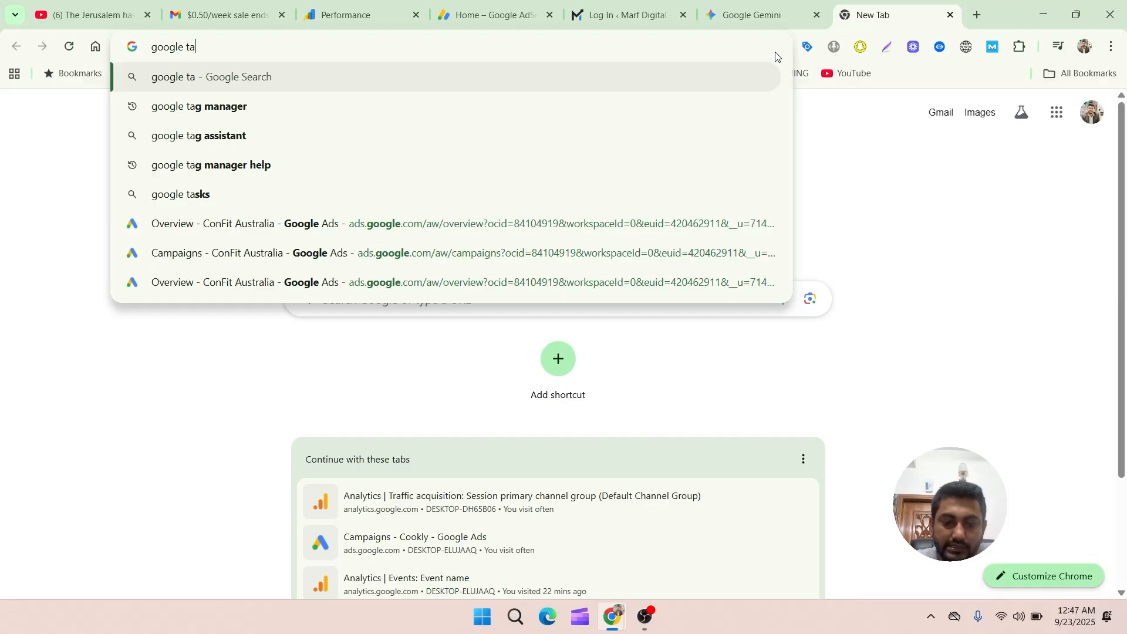
pyautogui.write('g manager')
pyautogui.press('Return')
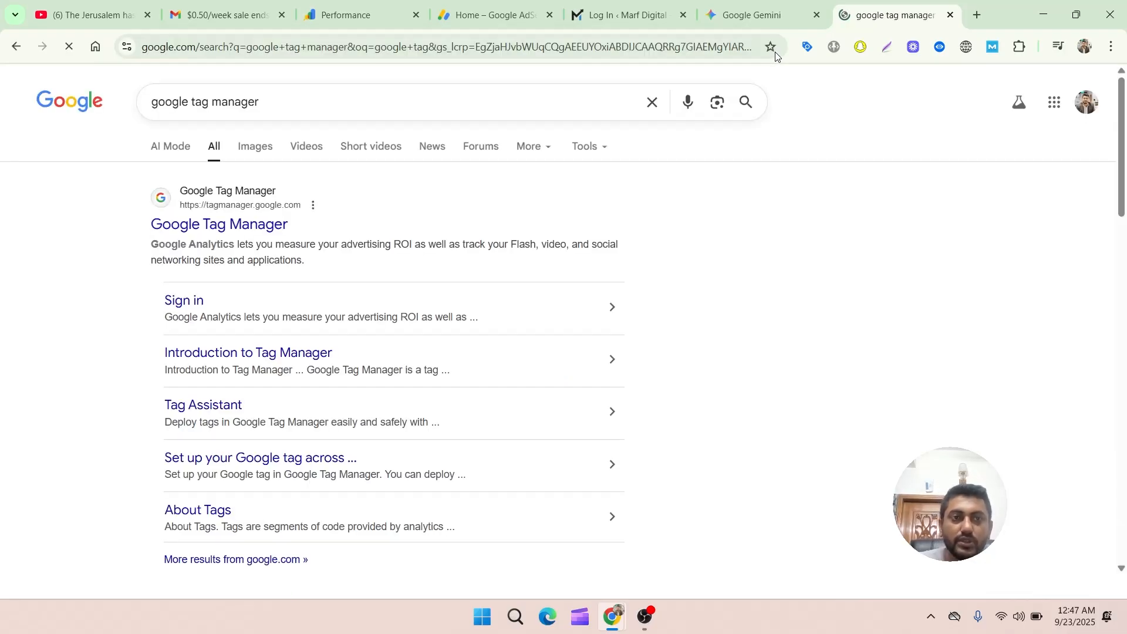
pyautogui.click(226, 223)
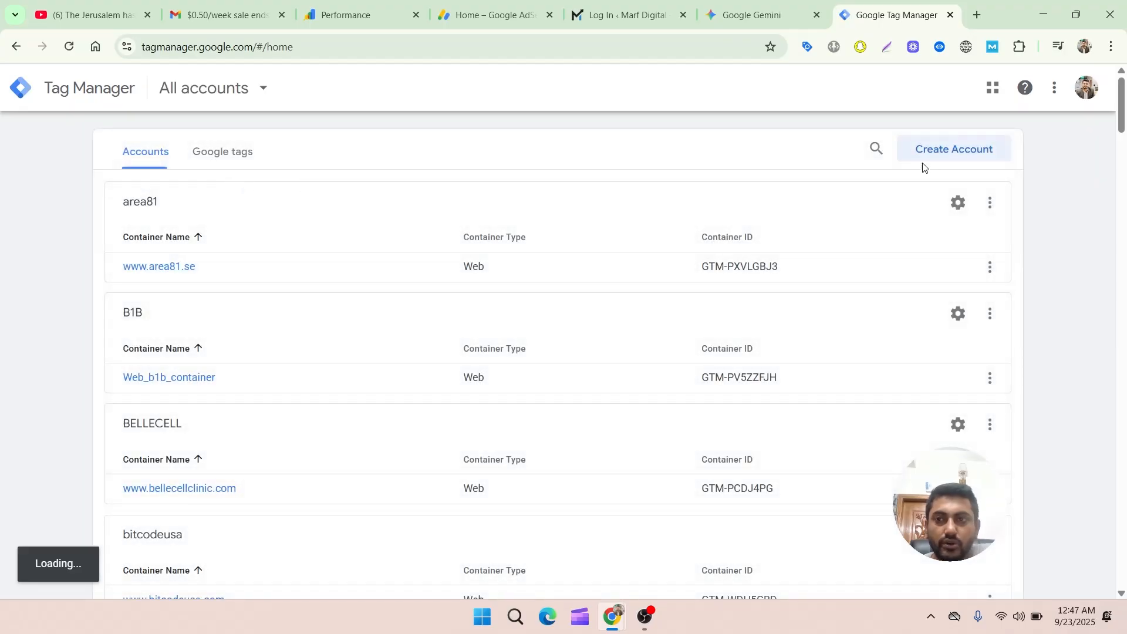
pyautogui.click(876, 149)
pyautogui.write('mar')
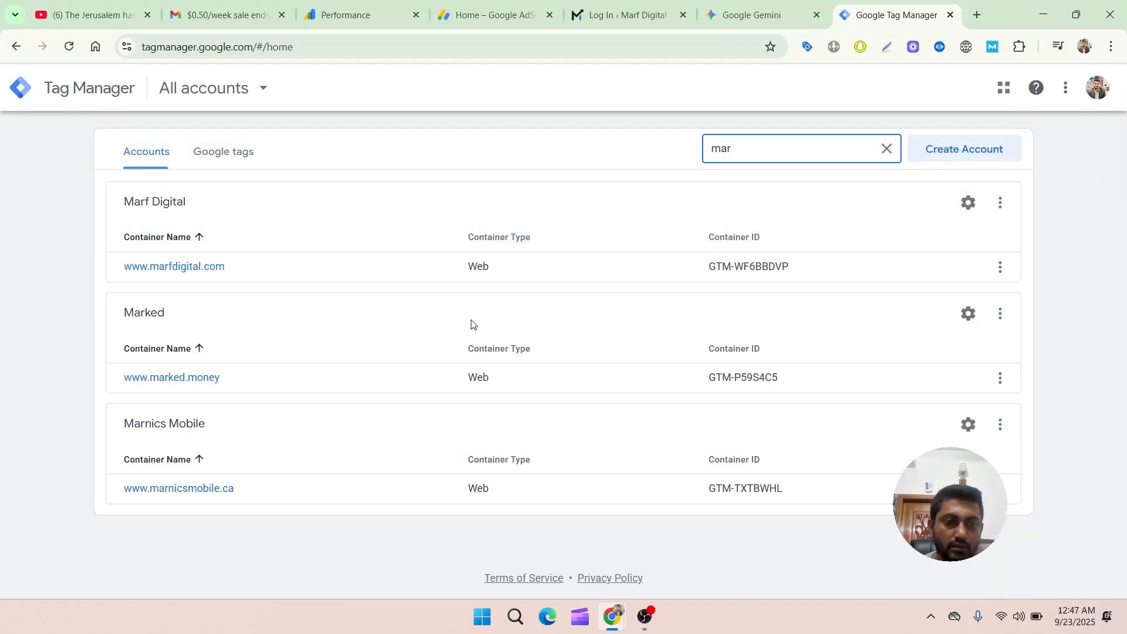
pyautogui.click(187, 269)
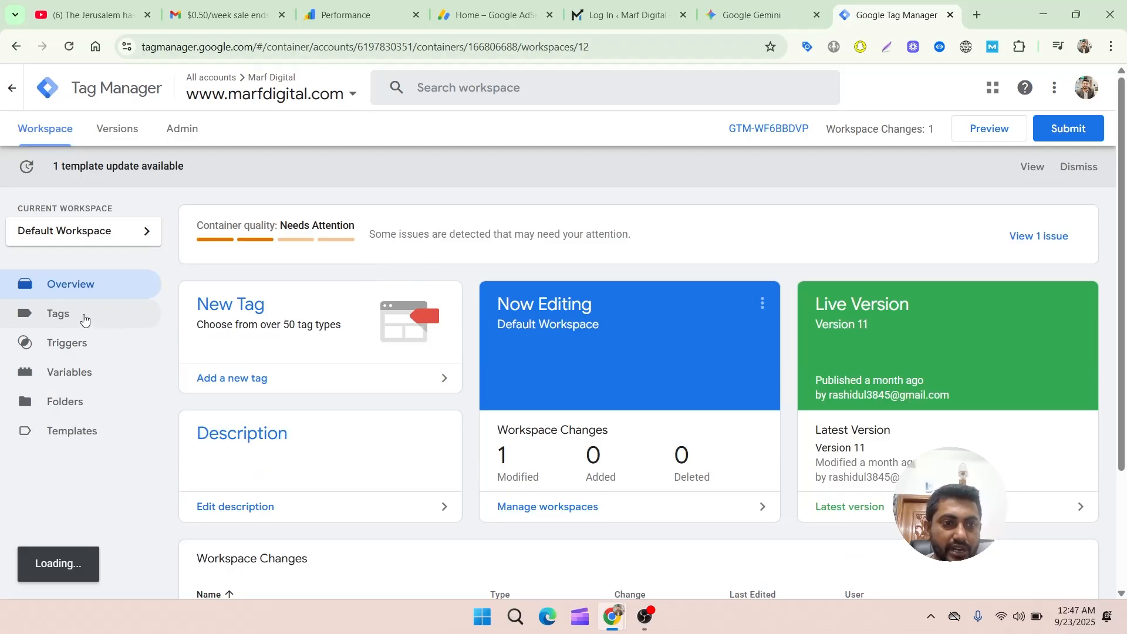
# - Start a new tag in the container and choose the Google Analytics type Google Tag
pyautogui.click(85, 321)
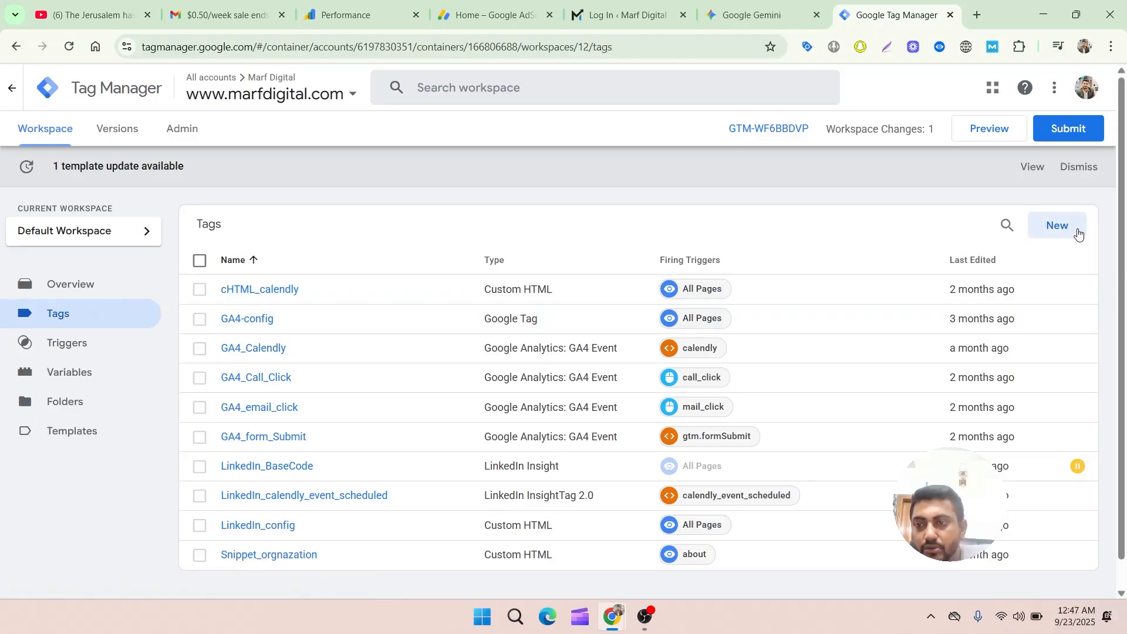
pyautogui.click(1060, 226)
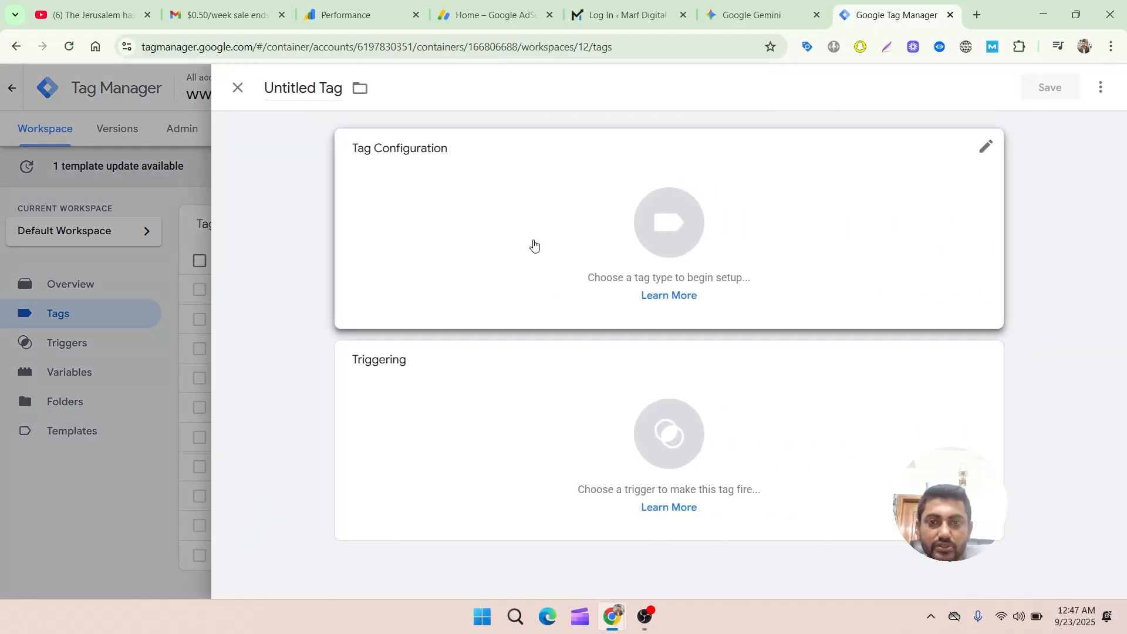
pyautogui.click(532, 243)
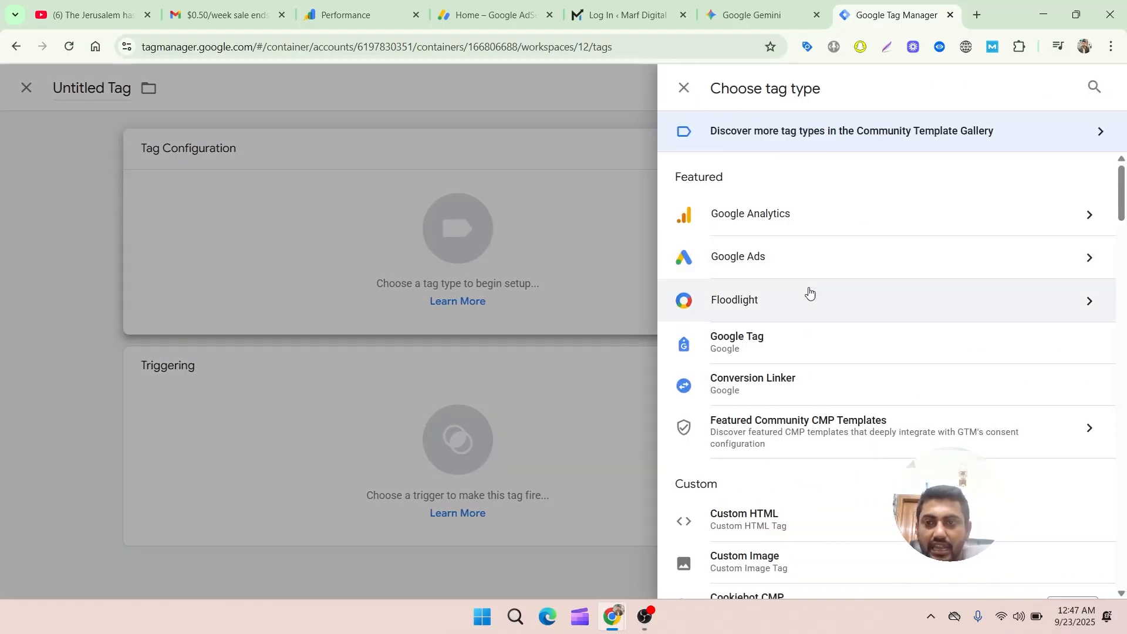
pyautogui.click(872, 226)
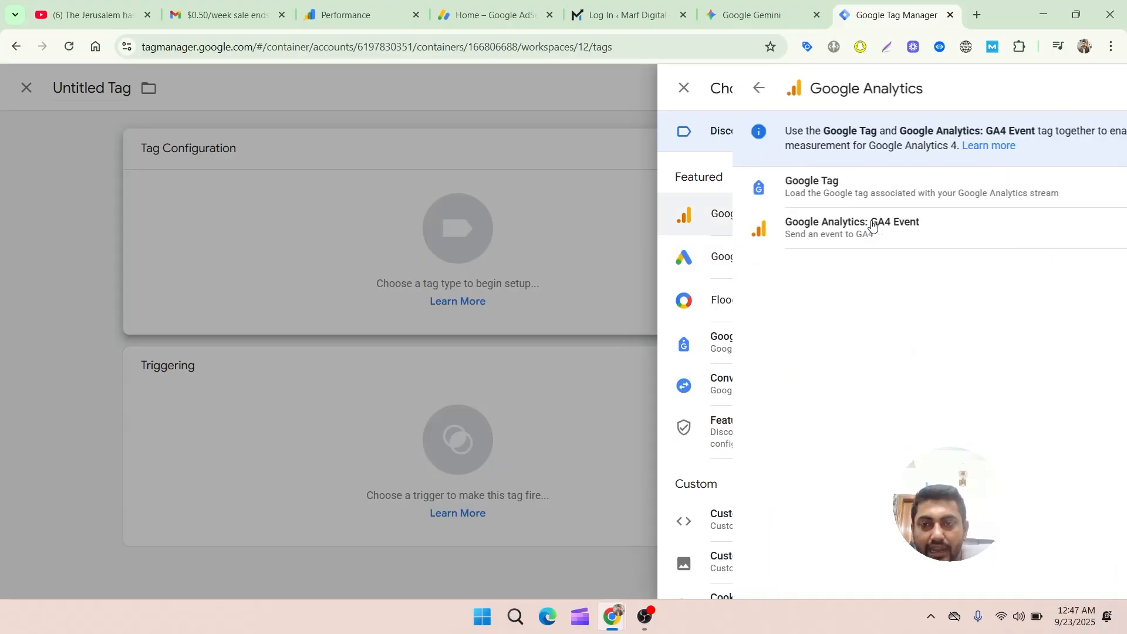
pyautogui.click(801, 193)
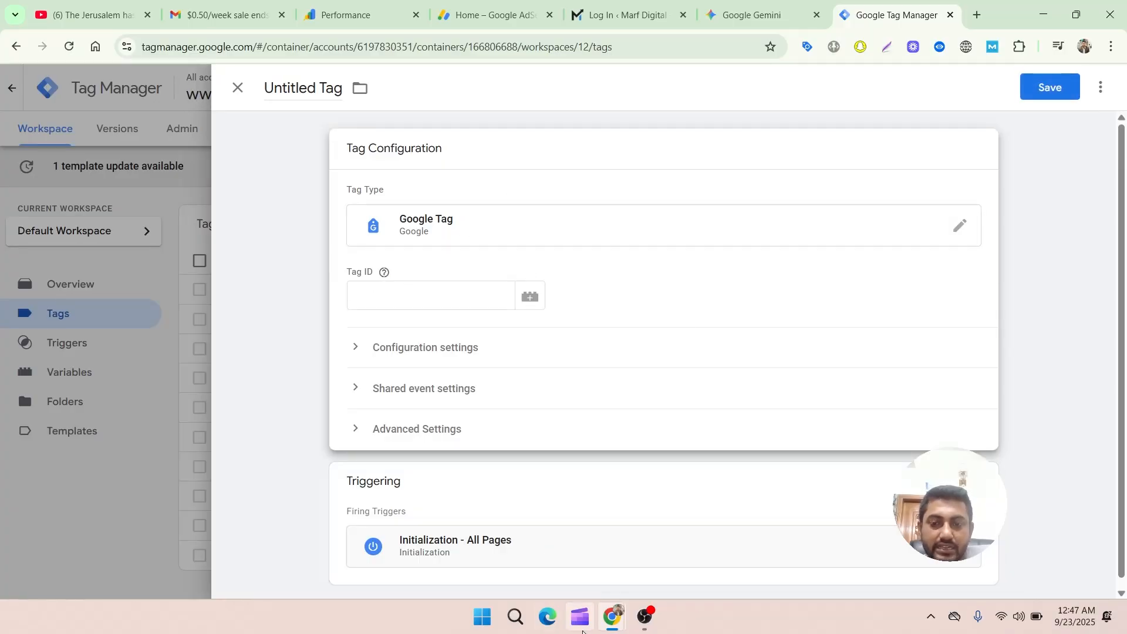
# - Switch to the Analytics tag setup page in the incognito window and copy the ID G-2ZDLD08948 from the tag code
pyautogui.moveTo(608, 622)
pyautogui.click(672, 530)
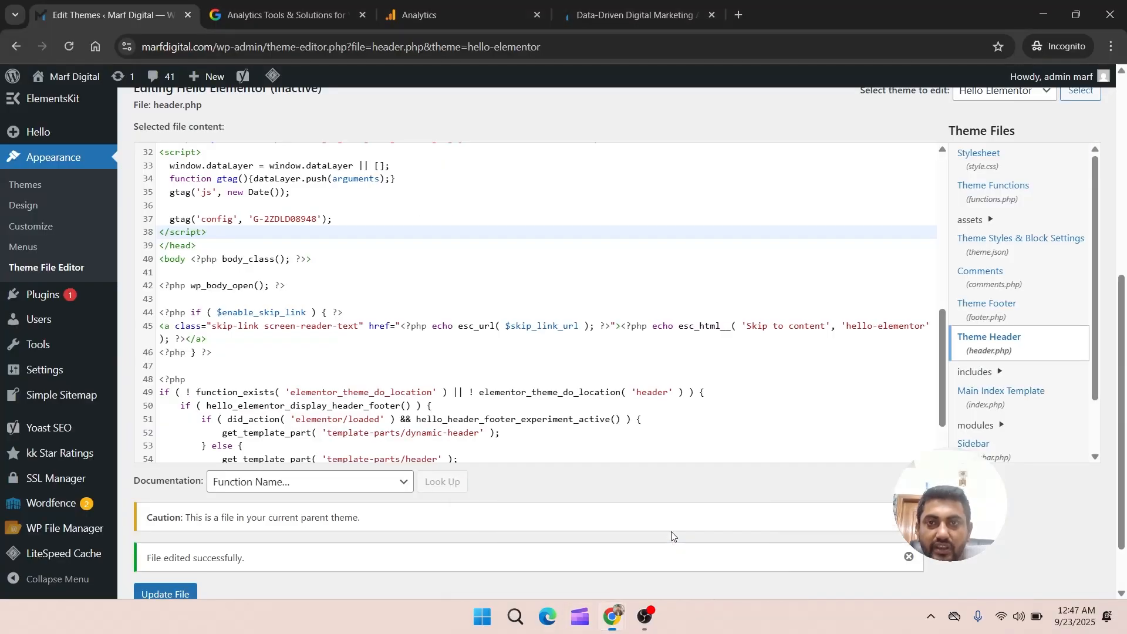
pyautogui.click(440, 10)
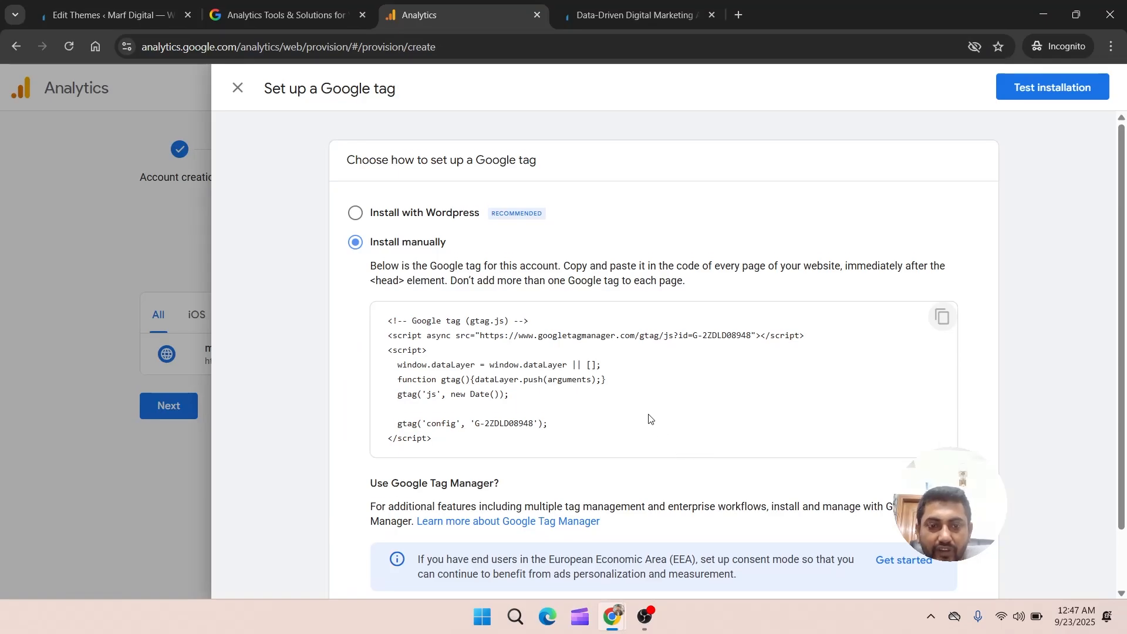
pyautogui.scroll(-1, 651, 418)
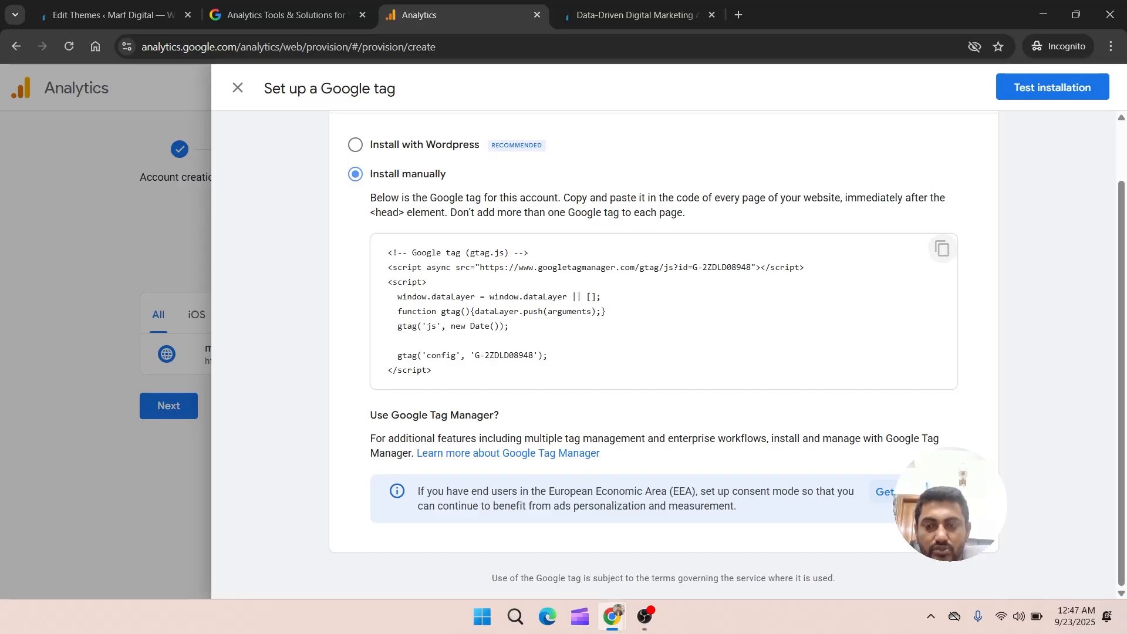
pyautogui.doubleClick(485, 355)
pyautogui.click(481, 357)
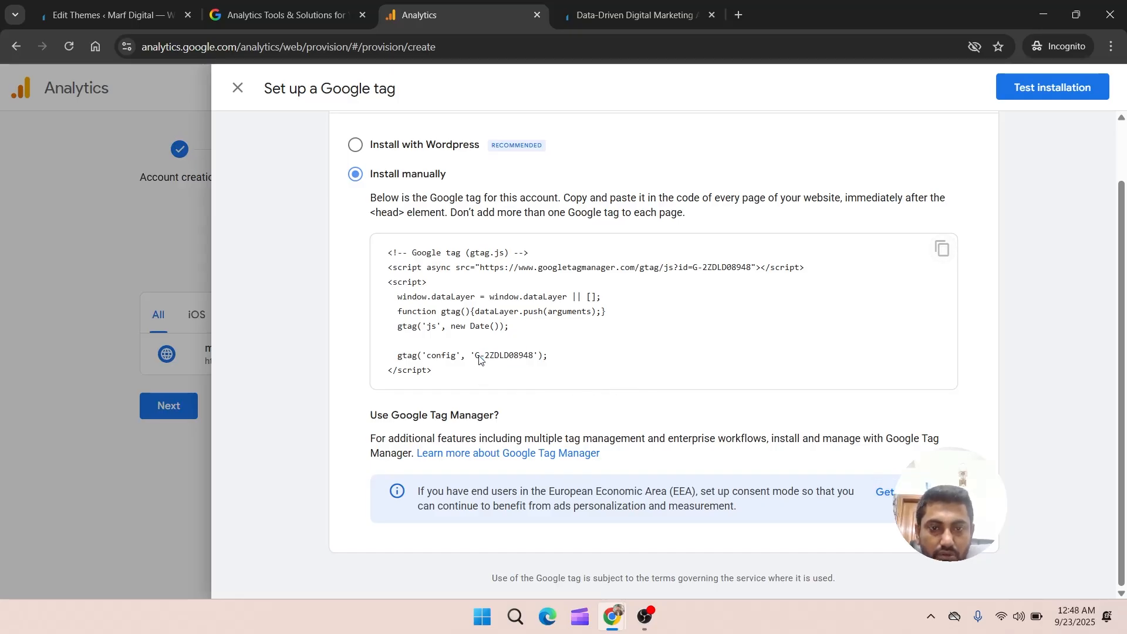
pyautogui.moveTo(475, 356); pyautogui.dragTo(524, 359)
pyautogui.rightClick(524, 356)
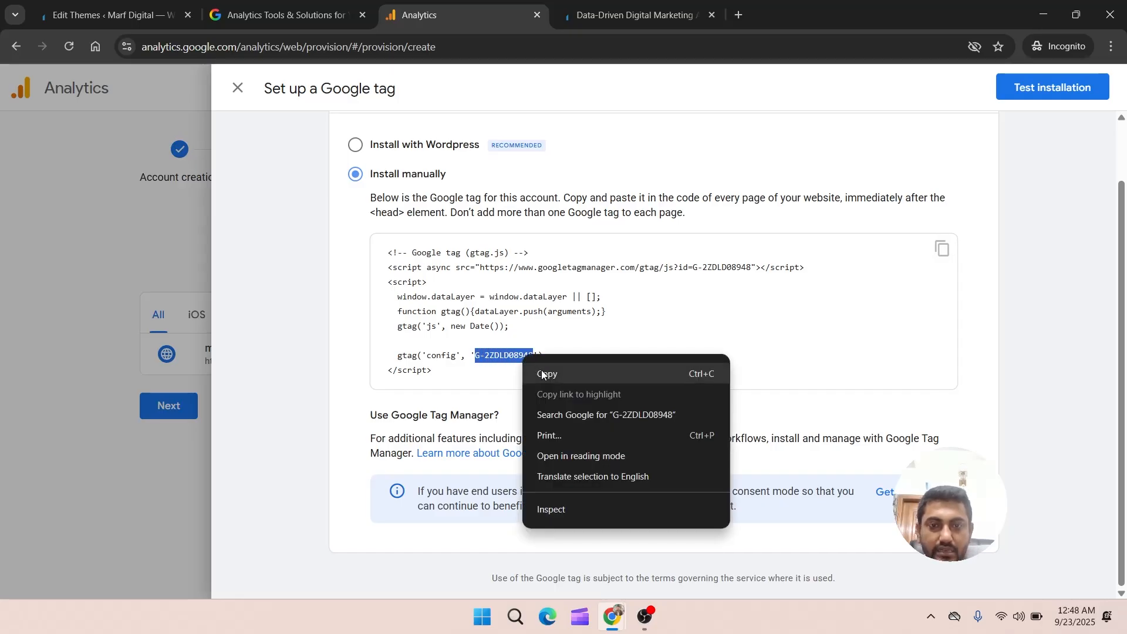
pyautogui.click(541, 369)
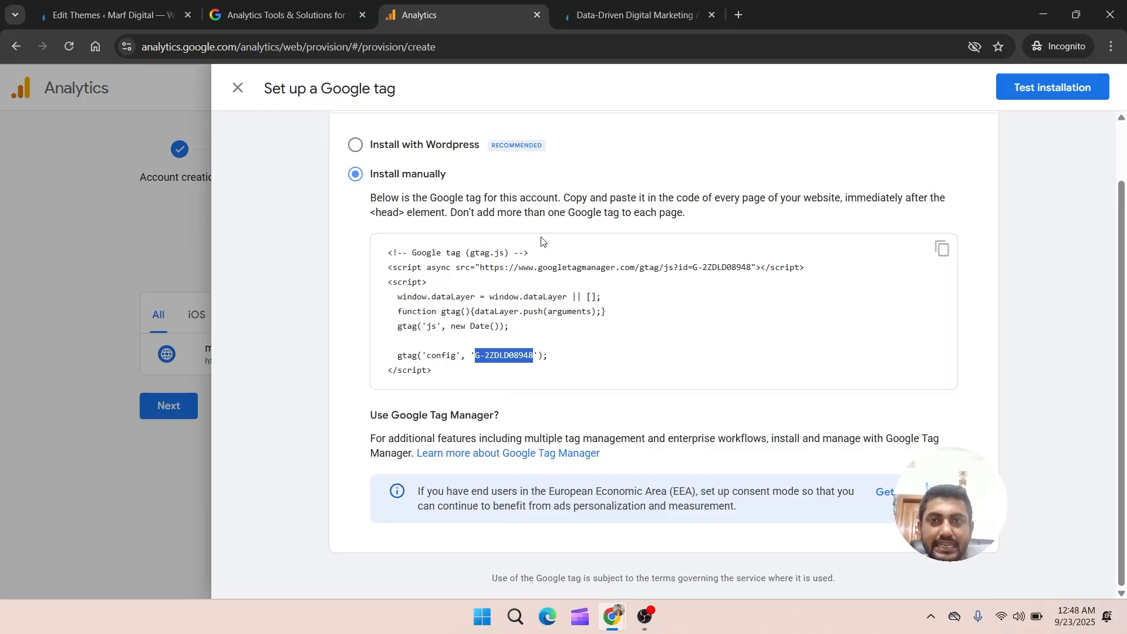
# - Return to the untitled tag in Tag Manager and paste G-2ZDLD08948 as its Tag ID
pyautogui.moveTo(611, 616)
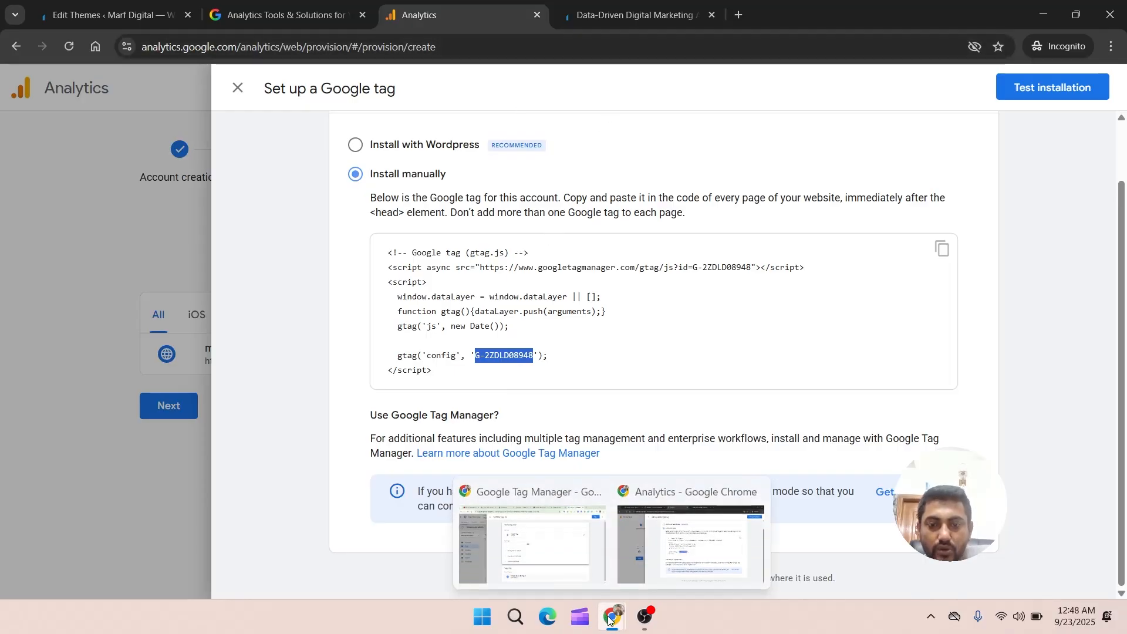
pyautogui.click(517, 537)
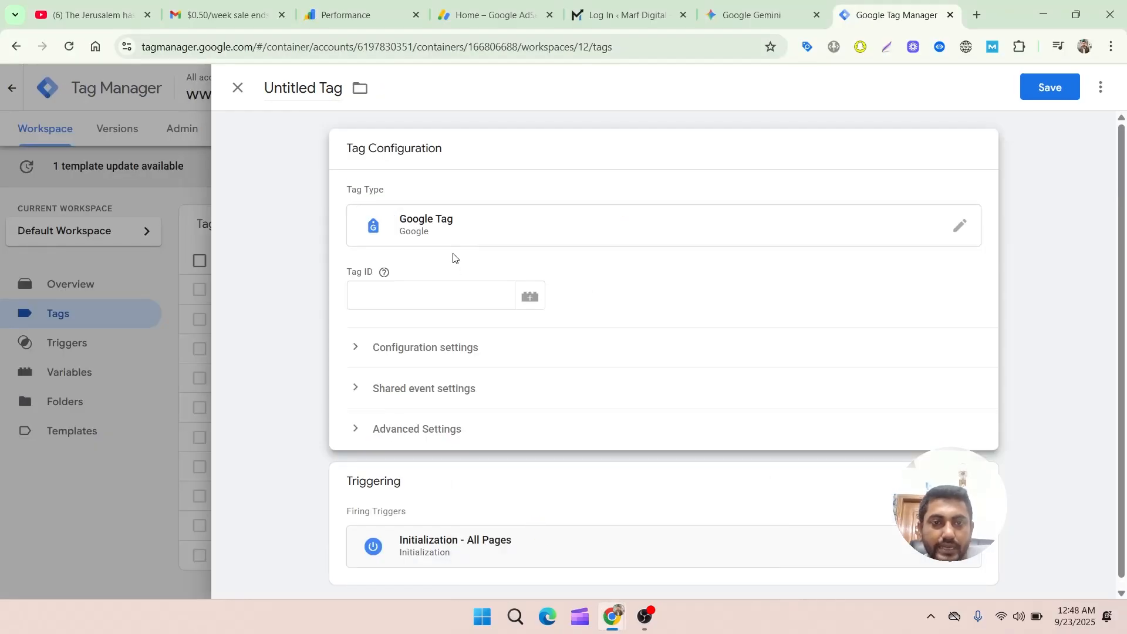
pyautogui.rightClick(358, 294)
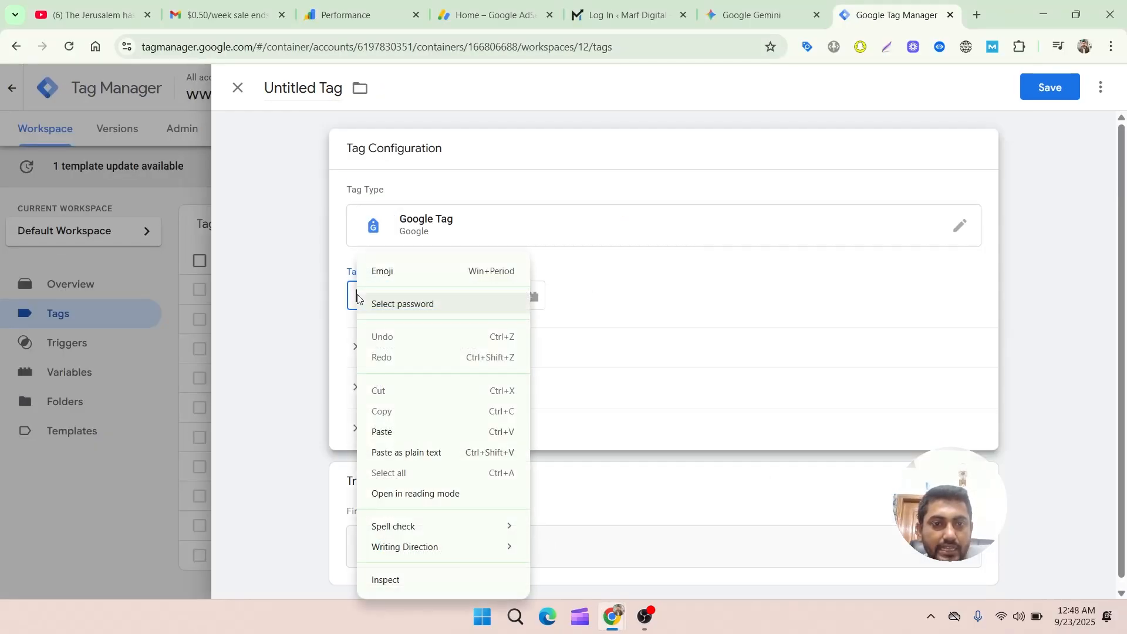
pyautogui.click(385, 432)
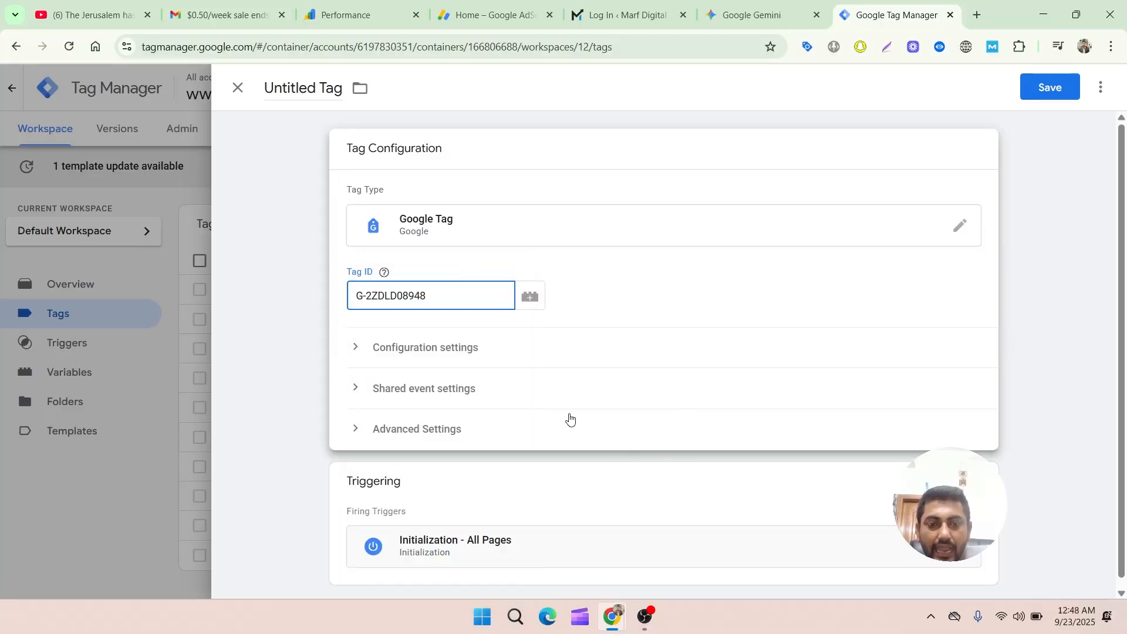
# - Replace the tag's Initialization - All Pages firing trigger with the All Pages page view trigger
pyautogui.scroll(-1, 579, 422)
pyautogui.click(573, 547)
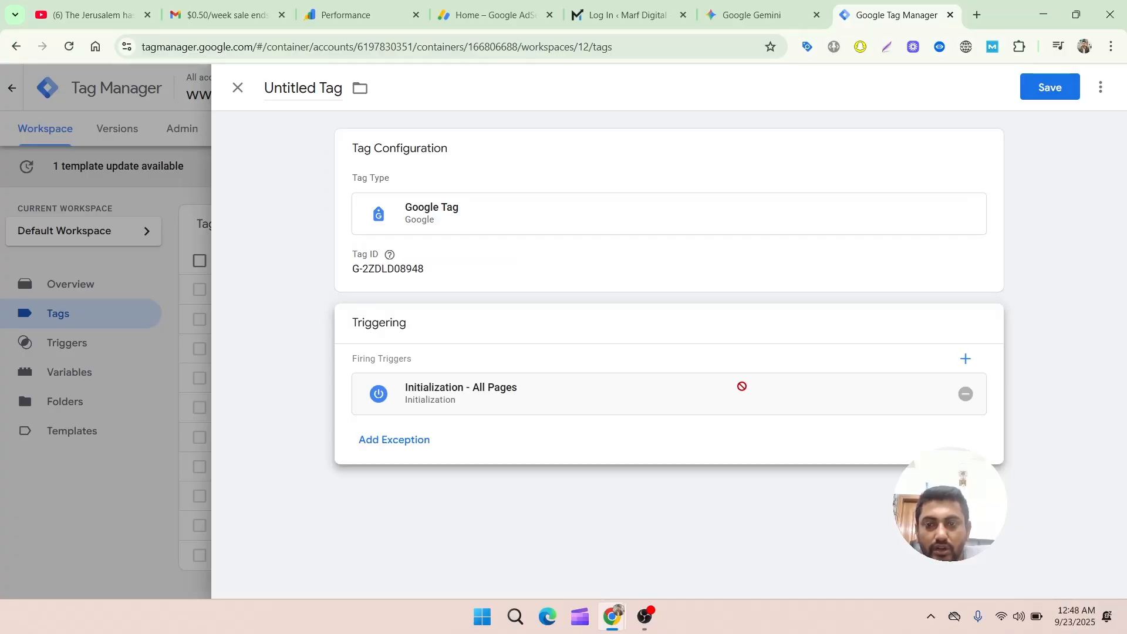
pyautogui.click(965, 395)
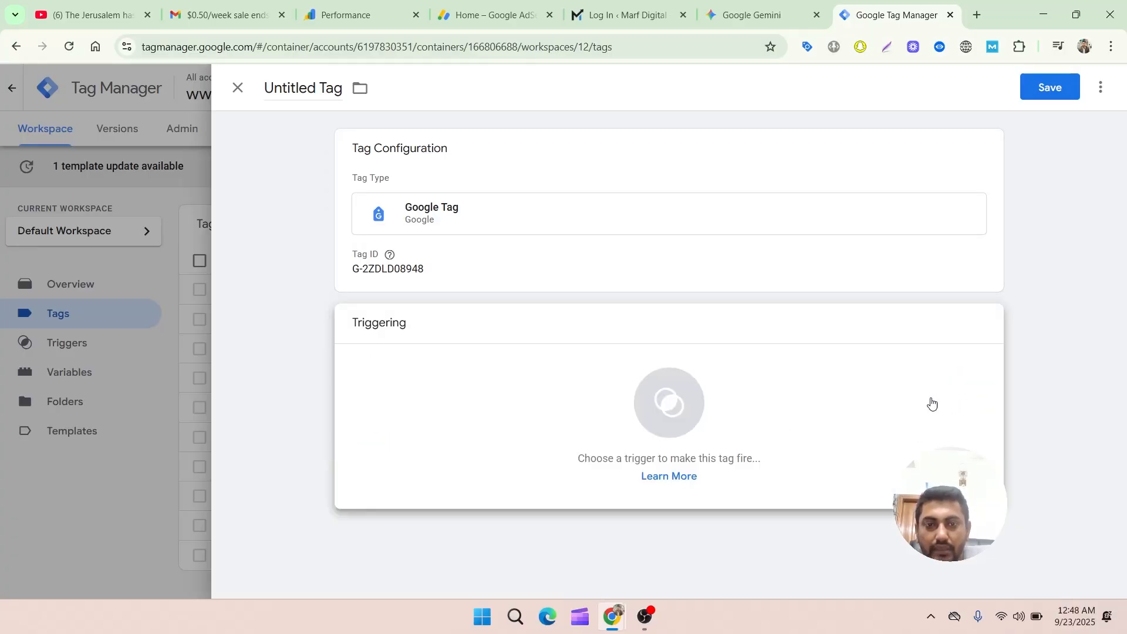
pyautogui.click(779, 428)
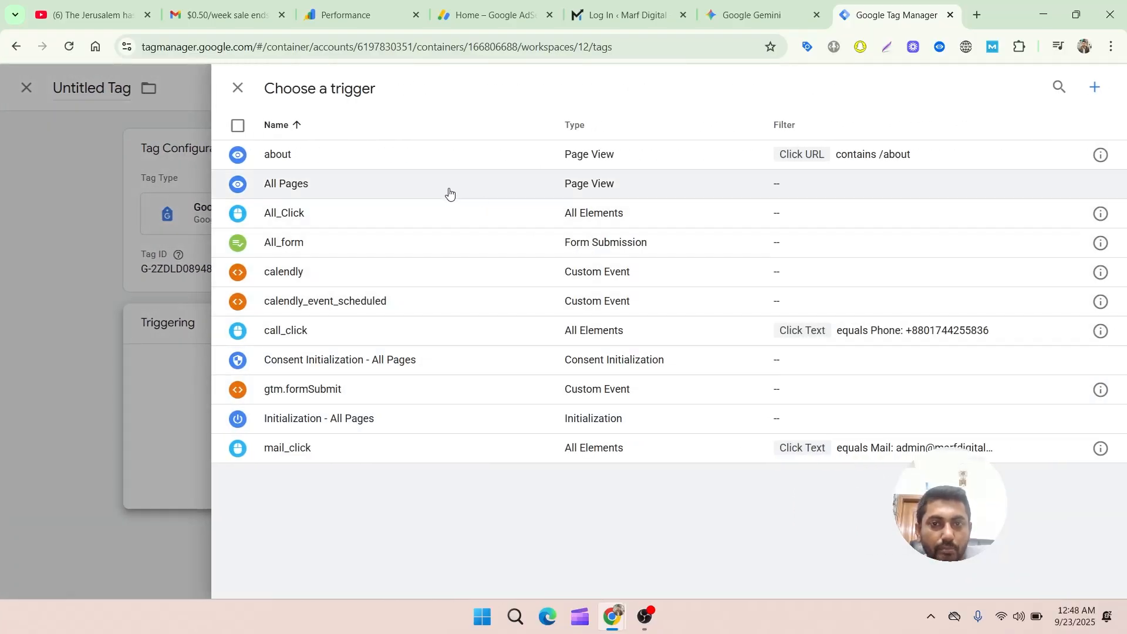
pyautogui.click(450, 193)
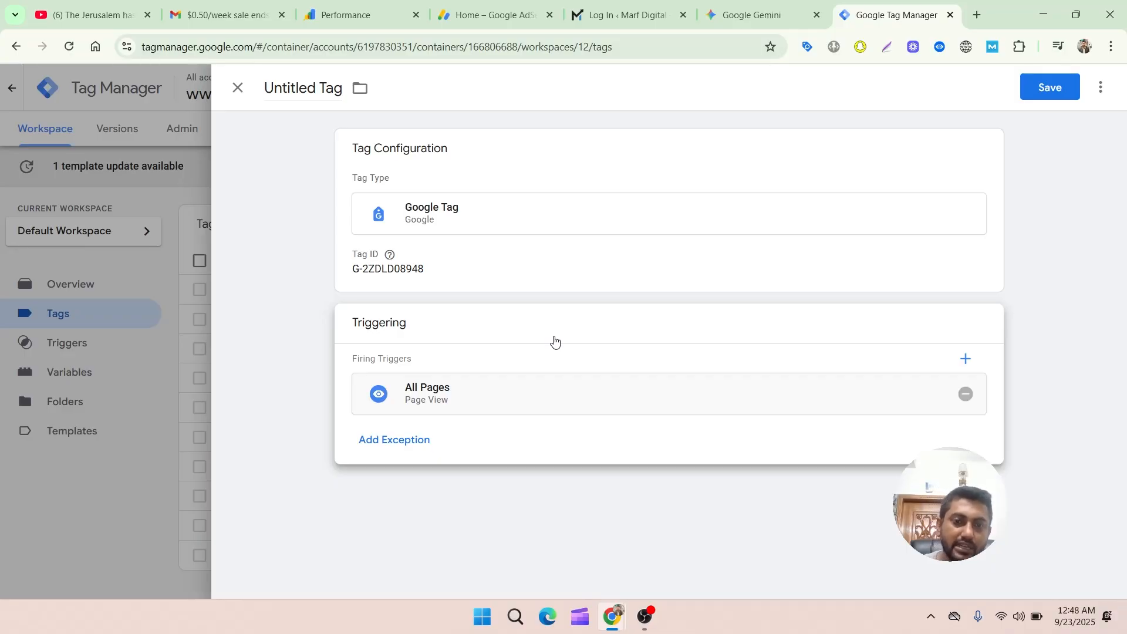
# - Rename the untitled tag as Ga4_config and save it in the container
pyautogui.click(340, 87)
pyautogui.press('BackSpace')
pyautogui.press('BackSpace')
pyautogui.press('BackSpace')
pyautogui.press('BackSpace')
pyautogui.press('BackSpace')
pyautogui.press('BackSpace')
pyautogui.press('BackSpace')
pyautogui.press('BackSpace')
pyautogui.press('BackSpace')
pyautogui.press('BackSpace')
pyautogui.press('BackSpace')
pyautogui.press('BackSpace')
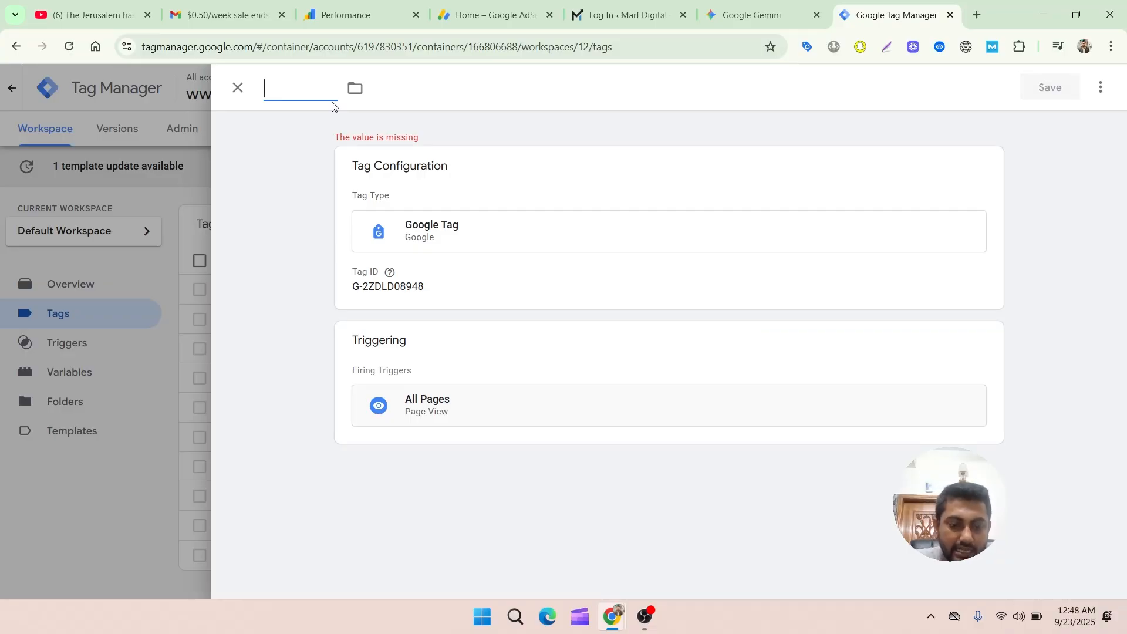
pyautogui.write('G')
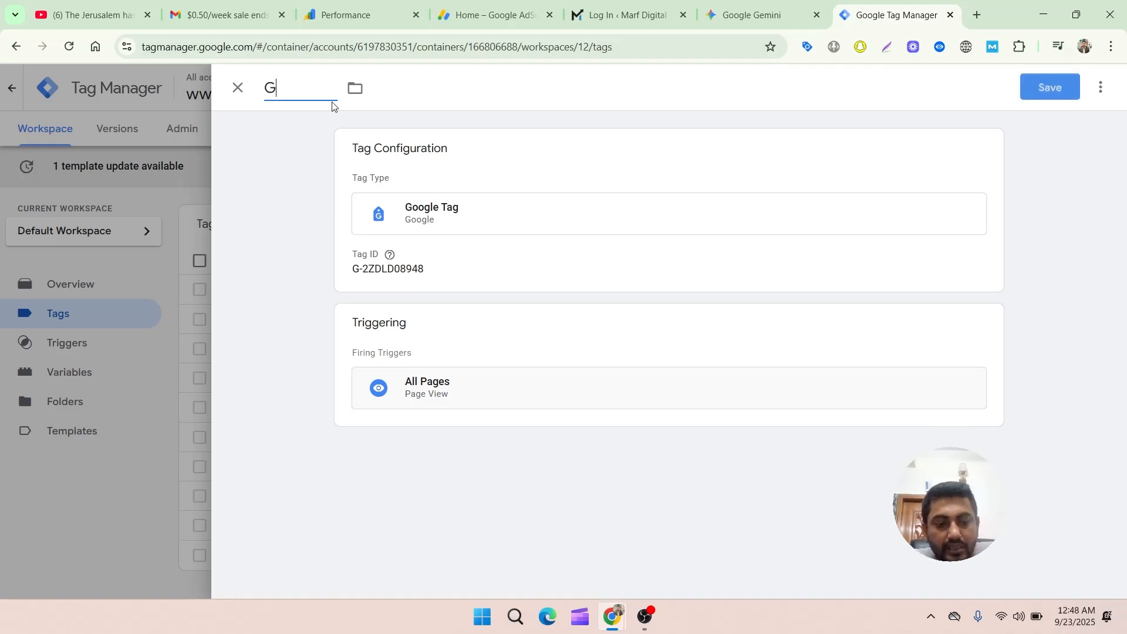
pyautogui.write('a4_')
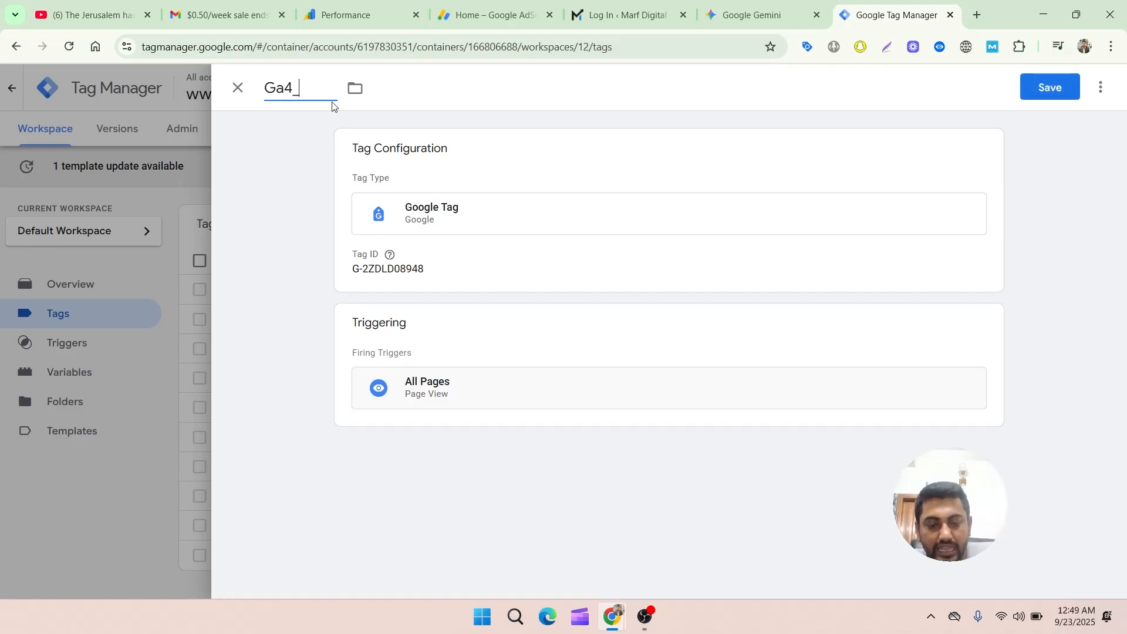
pyautogui.write('config')
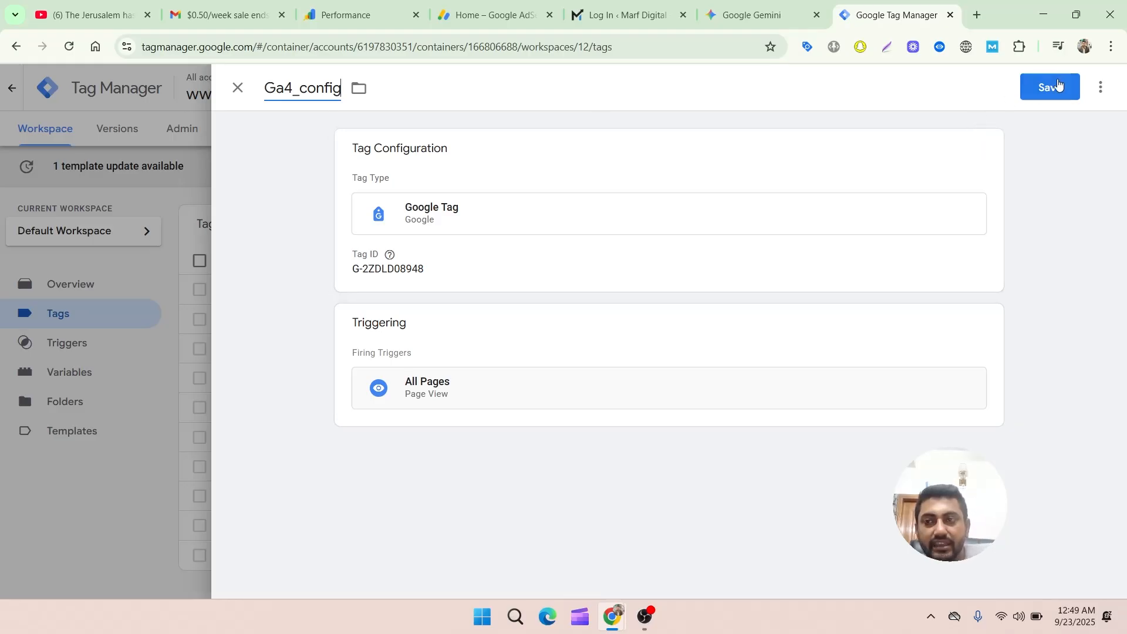
pyautogui.click(1067, 89)
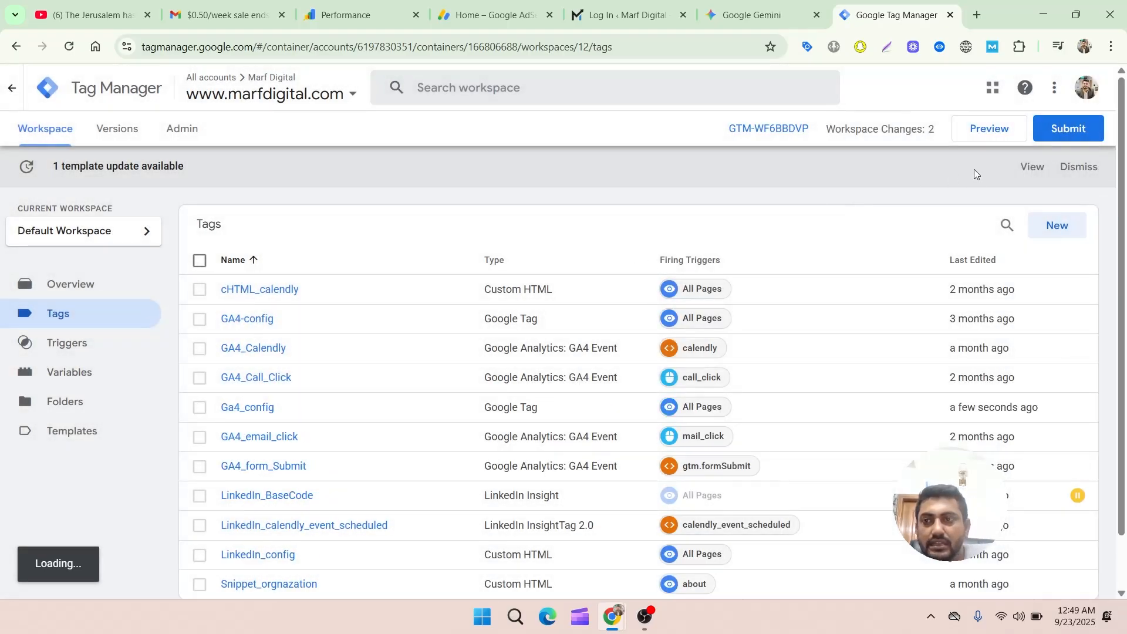
# - Submit the workspace changes with the version name GA4_config and publish them to the Live environment
pyautogui.click(1092, 136)
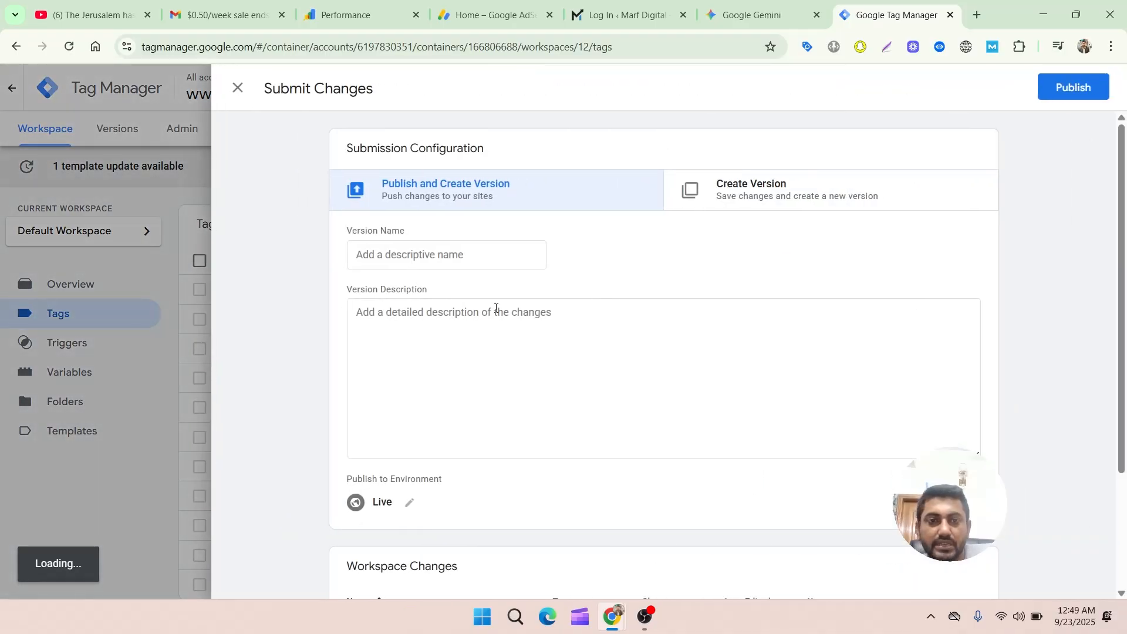
pyautogui.click(395, 254)
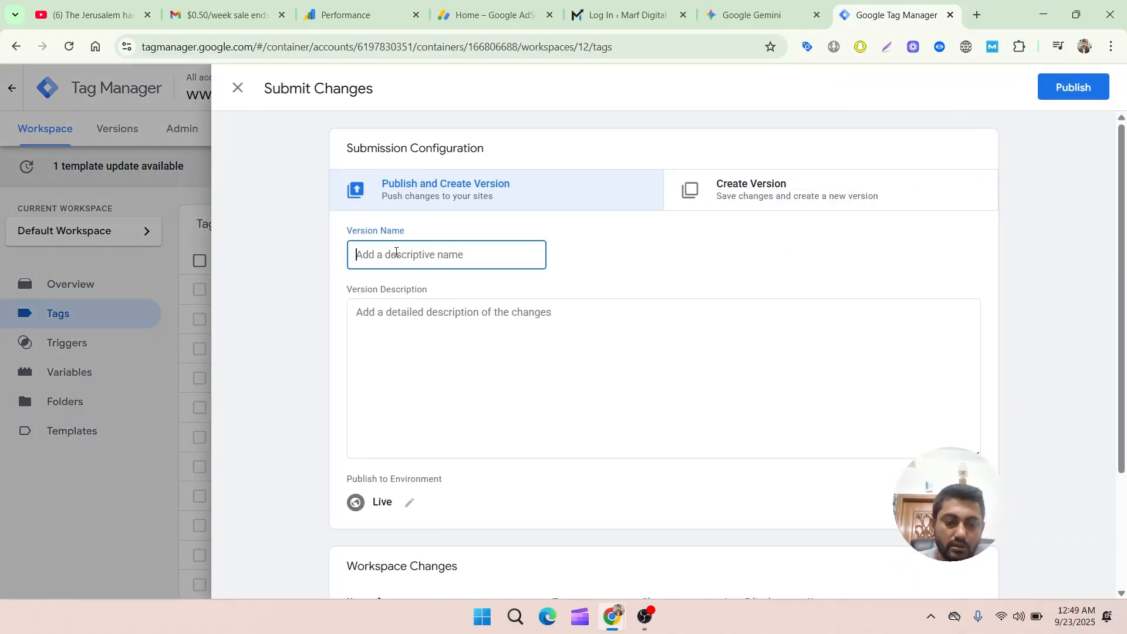
pyautogui.write('Ga4')
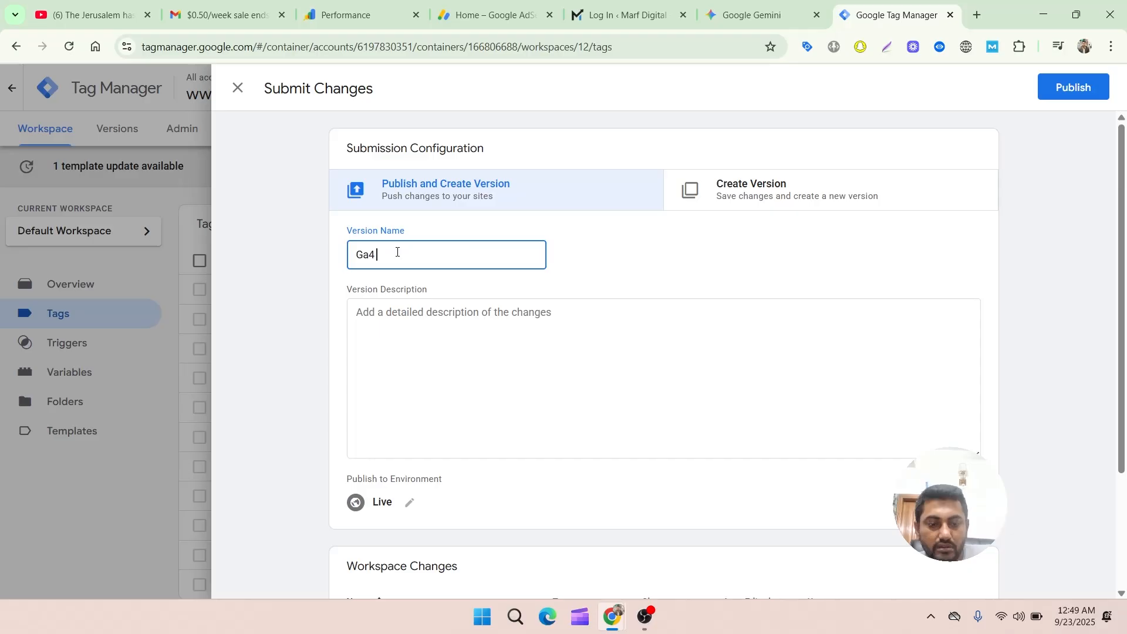
pyautogui.press('BackSpace')
pyautogui.press('BackSpace')
pyautogui.press('BackSpace')
pyautogui.write('A')
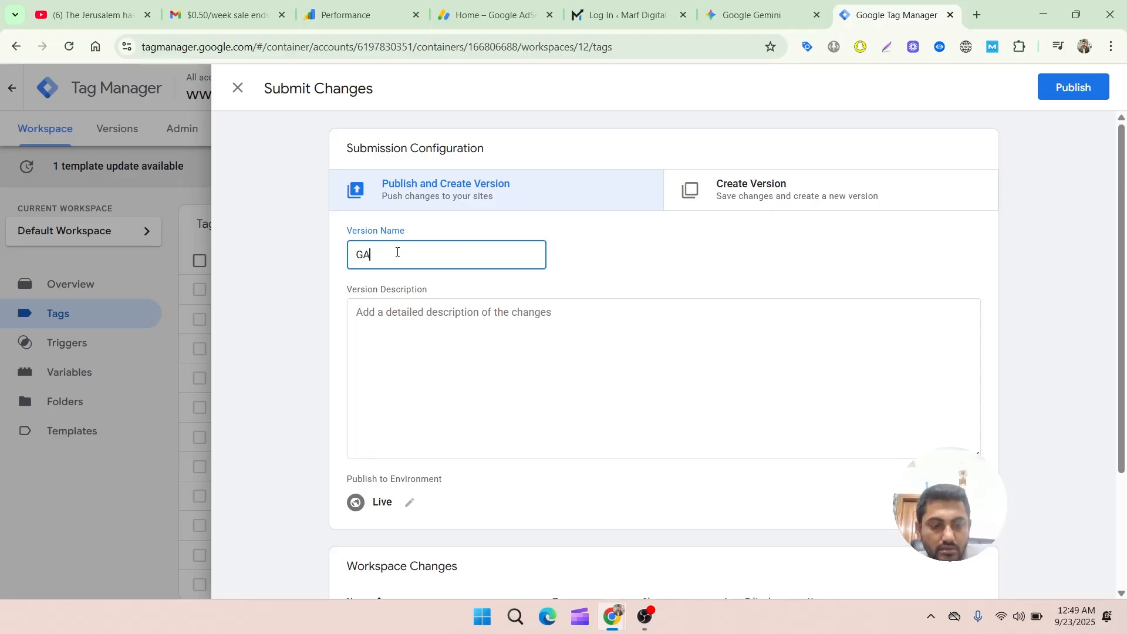
pyautogui.write('4_')
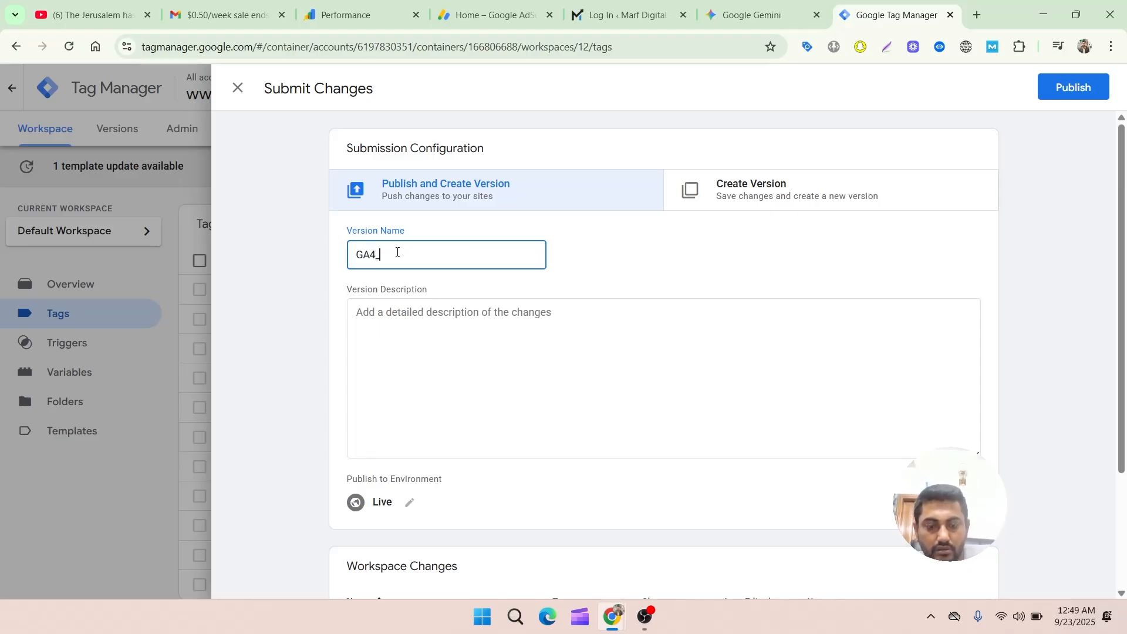
pyautogui.write('config')
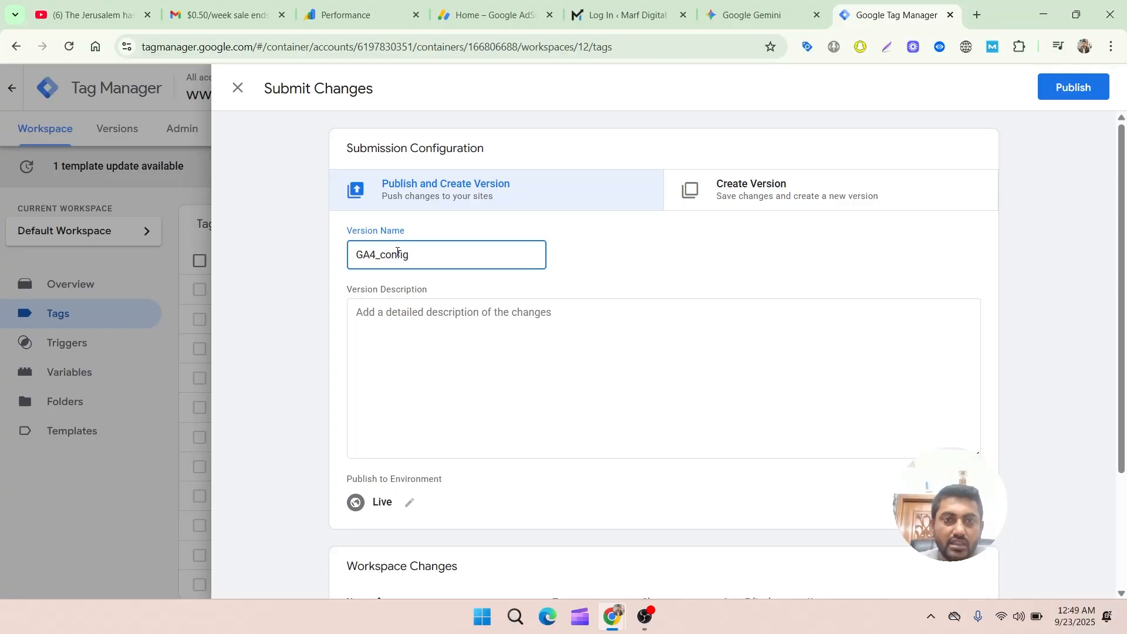
pyautogui.click(1060, 91)
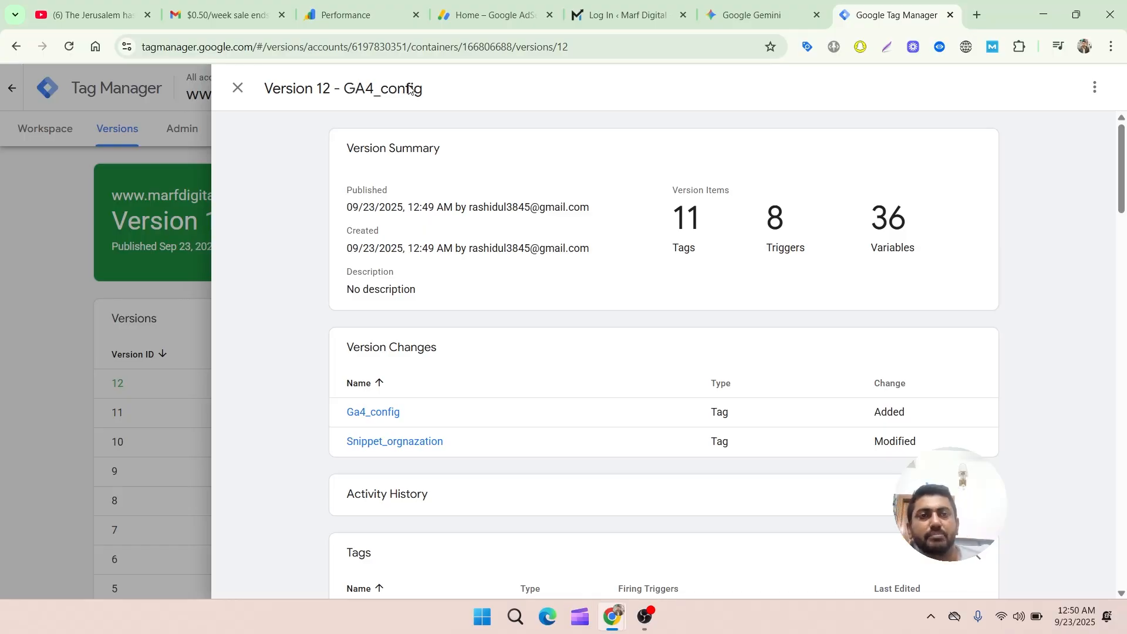
# - Switch to the Analytics incognito window, leave the Google tag setup and web stream details, and finish the data collection stage
pyautogui.moveTo(614, 619)
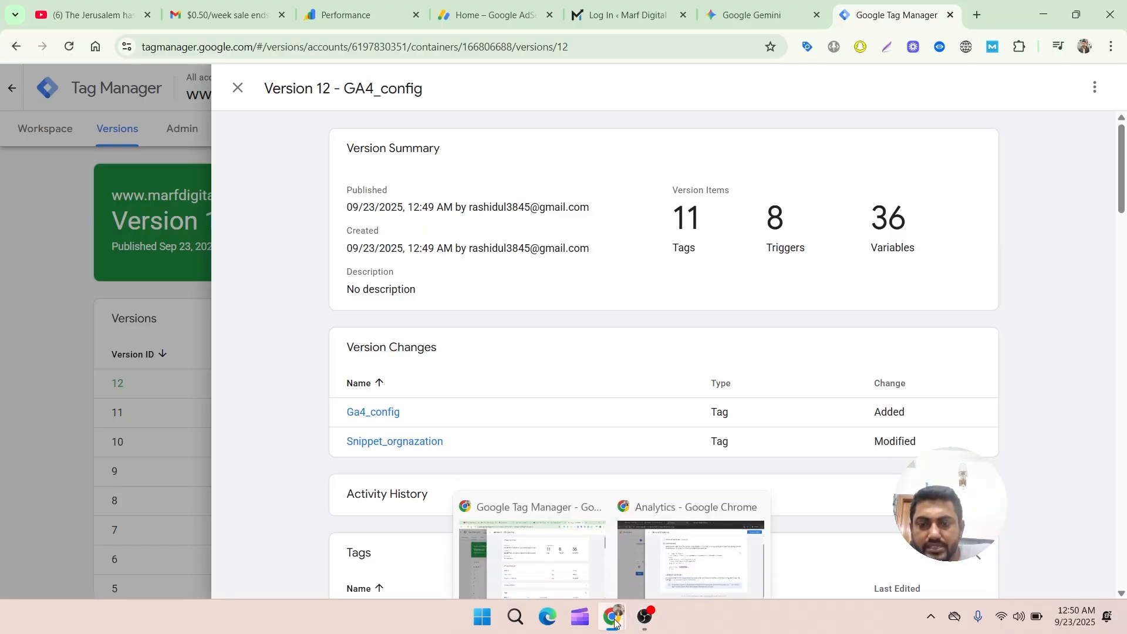
pyautogui.click(670, 575)
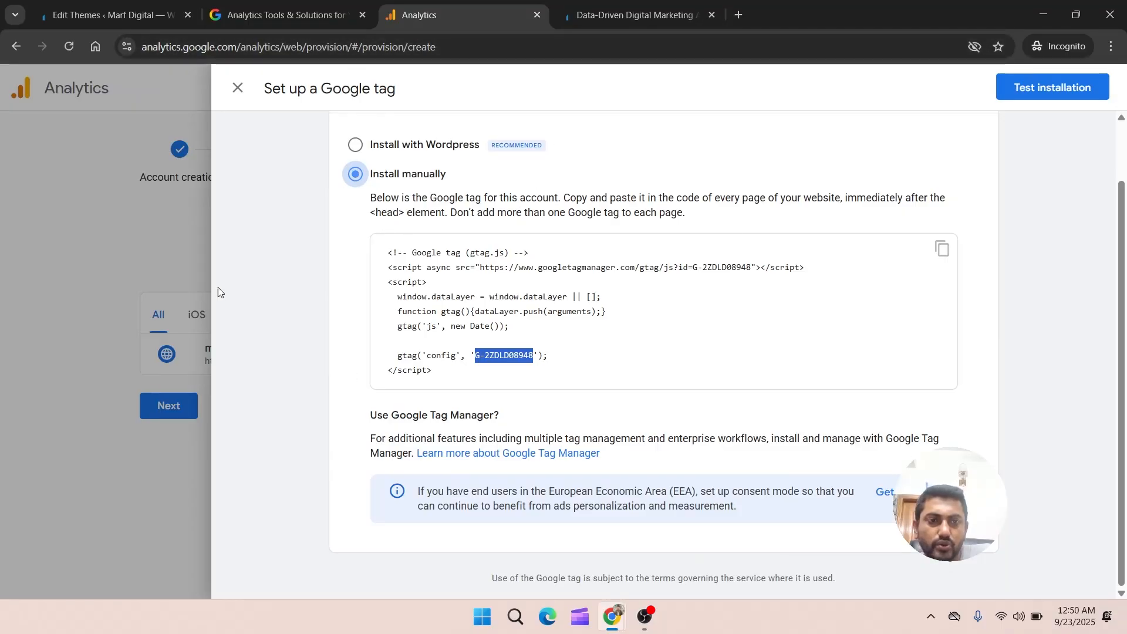
pyautogui.click(237, 89)
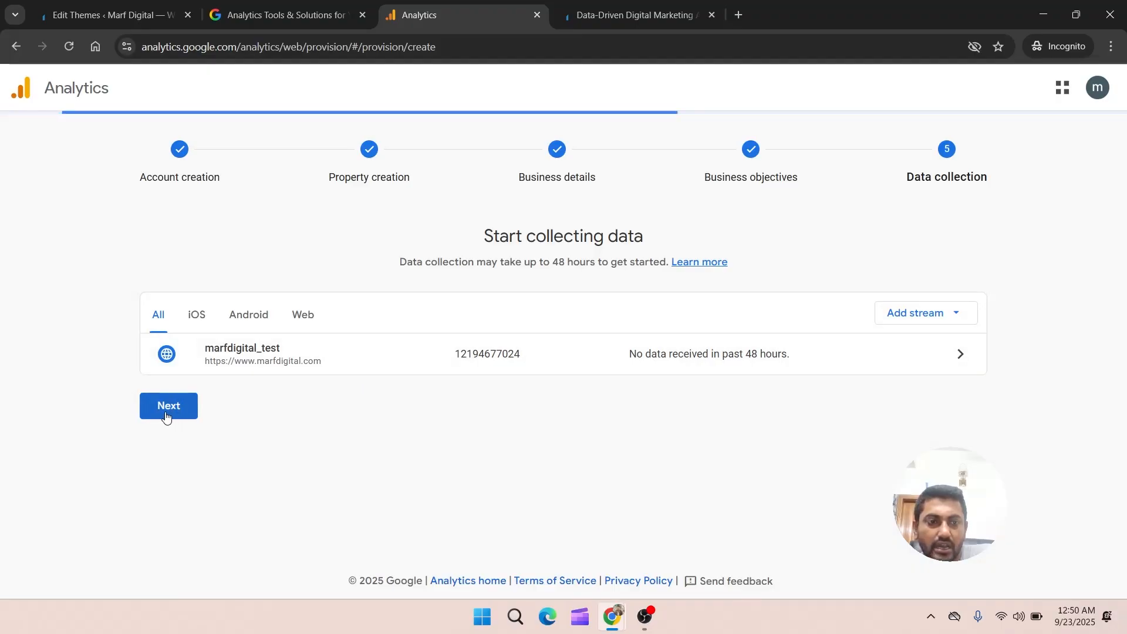
pyautogui.click(167, 406)
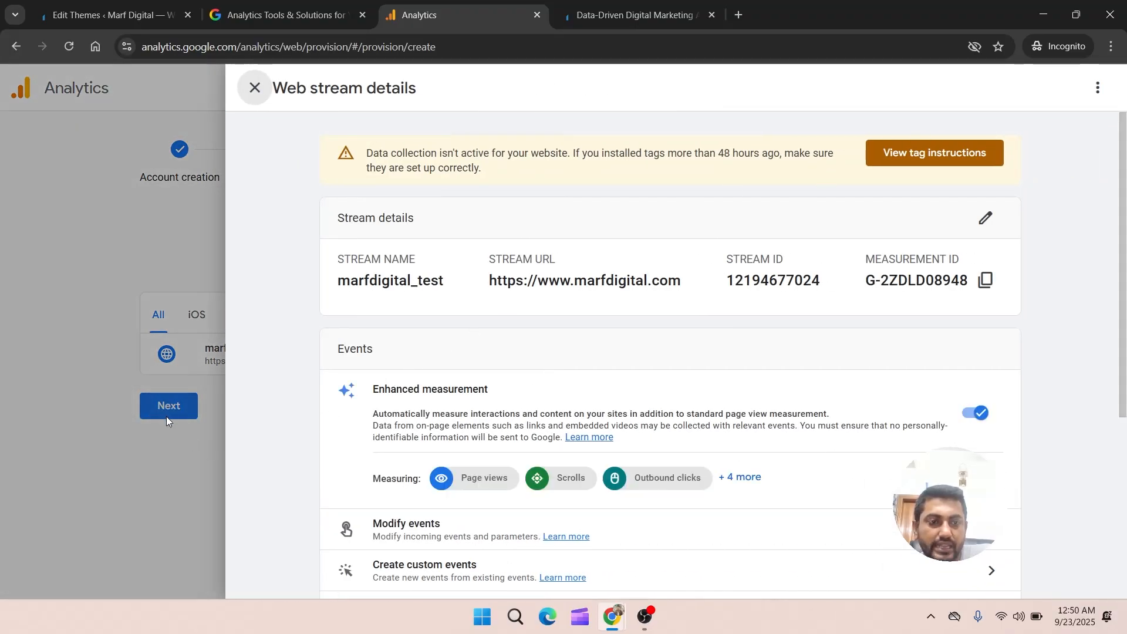
pyautogui.click(161, 396)
pyautogui.click(173, 412)
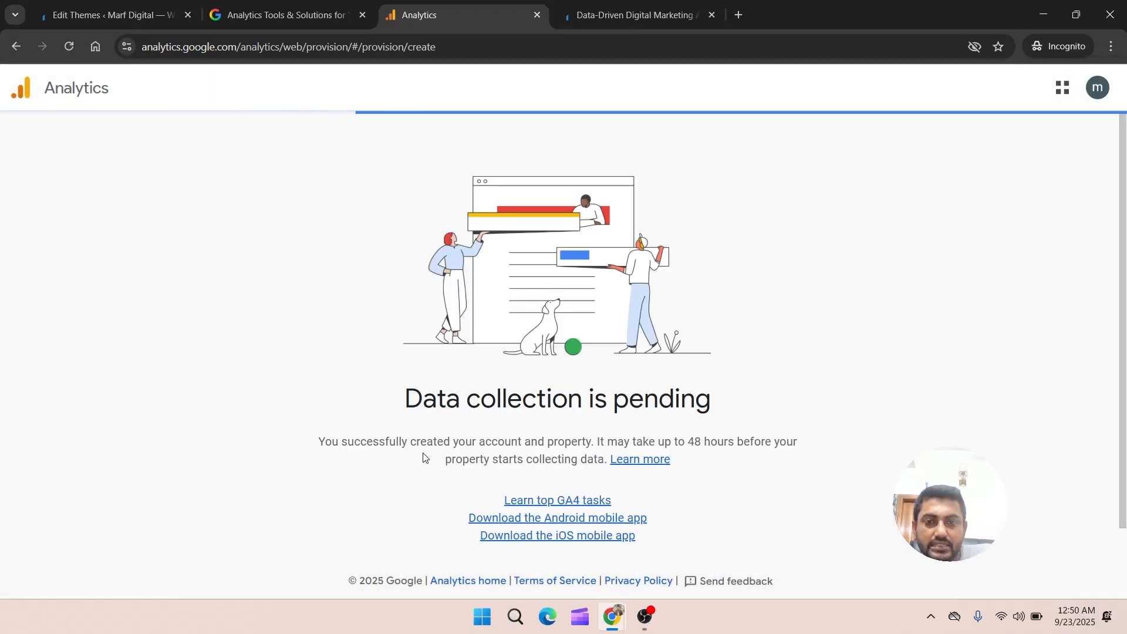
# - Continue to the Analytics home page and save the email communication preferences with every option left unchecked
pyautogui.scroll(-1, 549, 386)
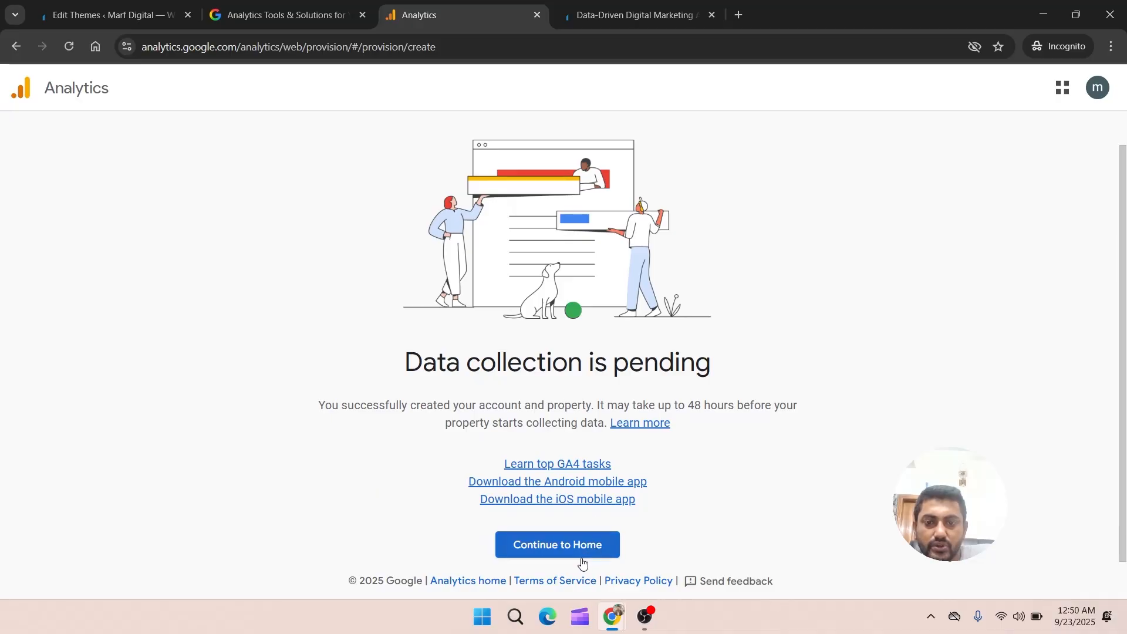
pyautogui.click(557, 546)
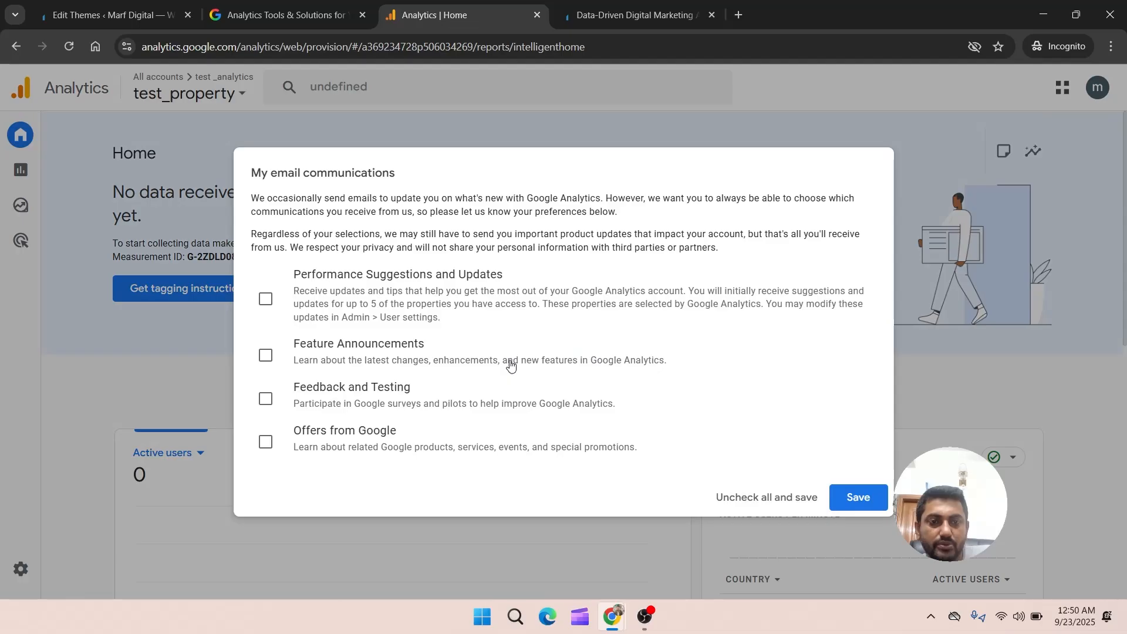
pyautogui.click(858, 498)
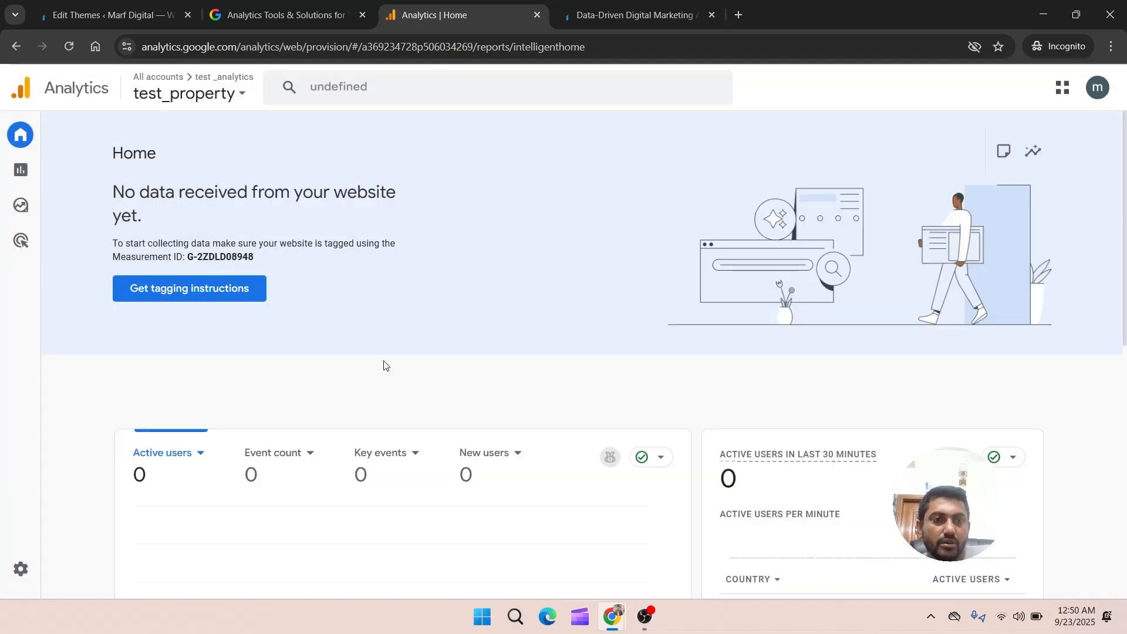